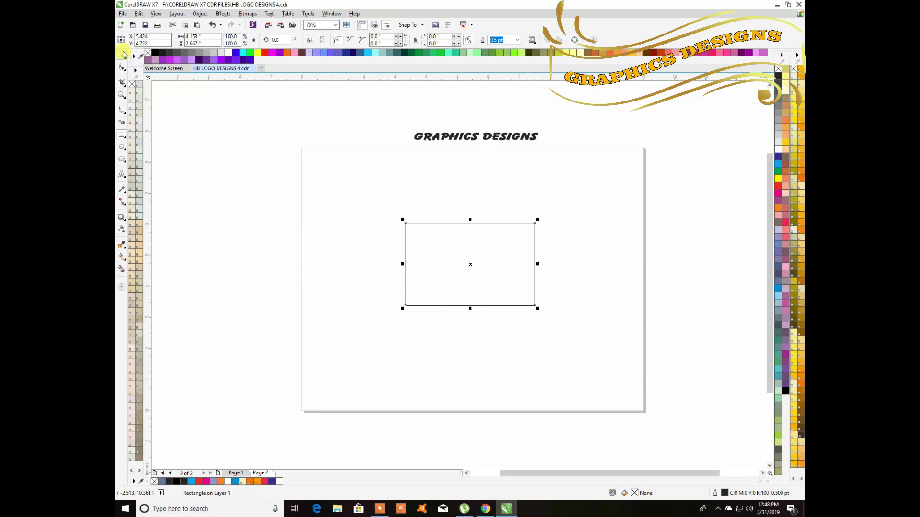
# - Shrink the rectangle to about 3.63 by 2.33 inches and add an inward contour offset about 0.19 inch
pyautogui.moveTo(537, 308); pyautogui.dragTo(519, 296)
pyautogui.click(484, 287)
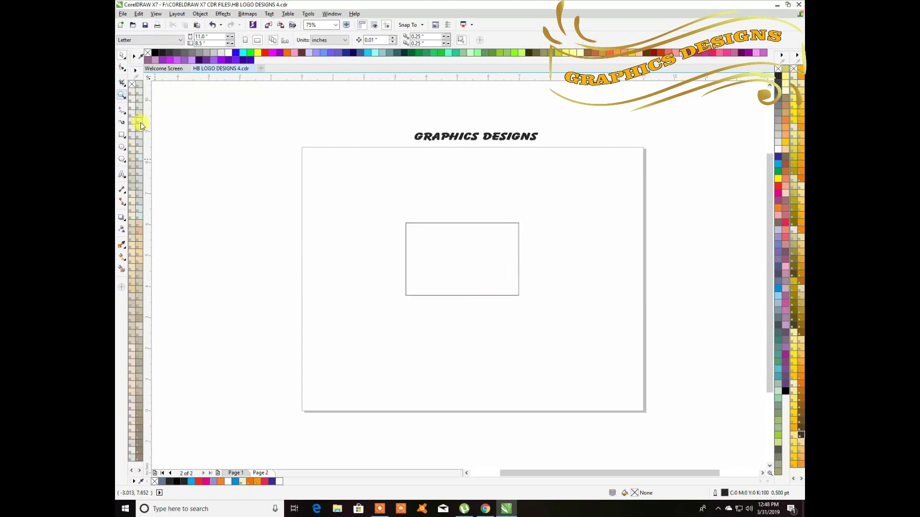
pyautogui.click(125, 223)
pyautogui.click(126, 224)
pyautogui.click(125, 223)
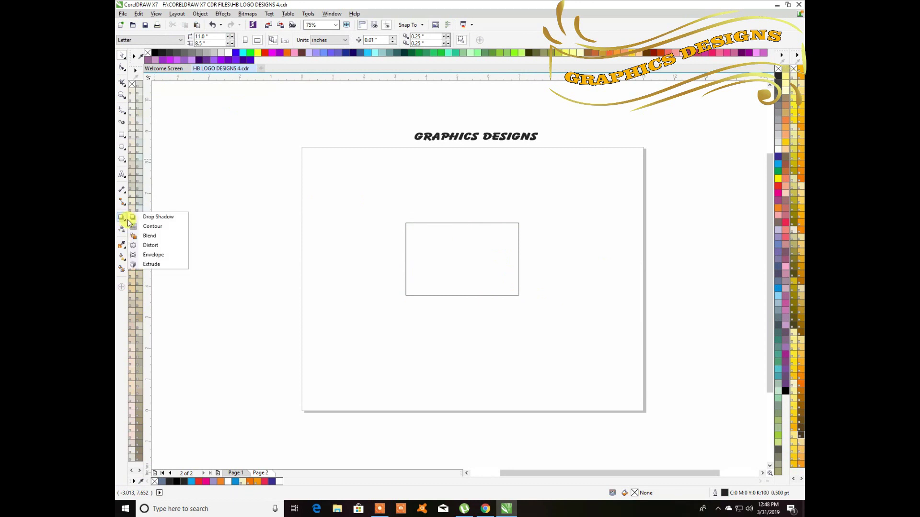
pyautogui.click(135, 229)
pyautogui.click(420, 226)
pyautogui.moveTo(414, 223); pyautogui.dragTo(415, 231)
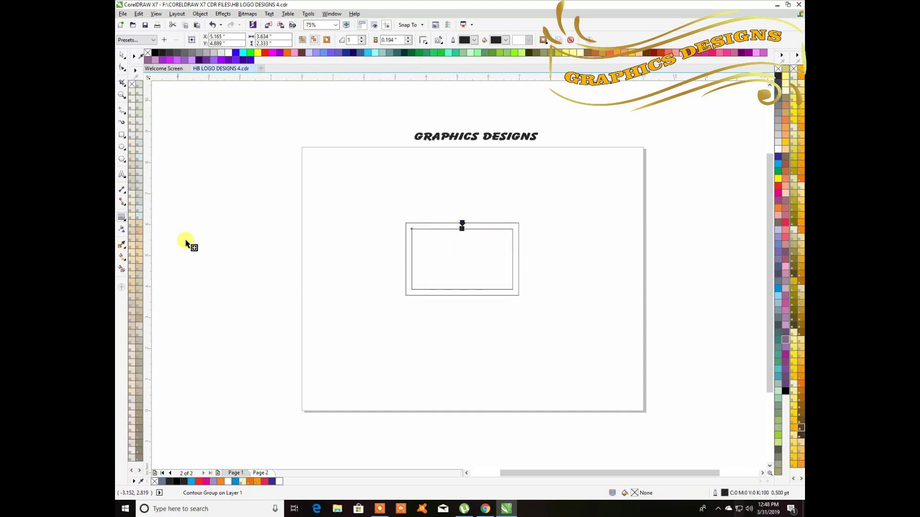
pyautogui.click(120, 58)
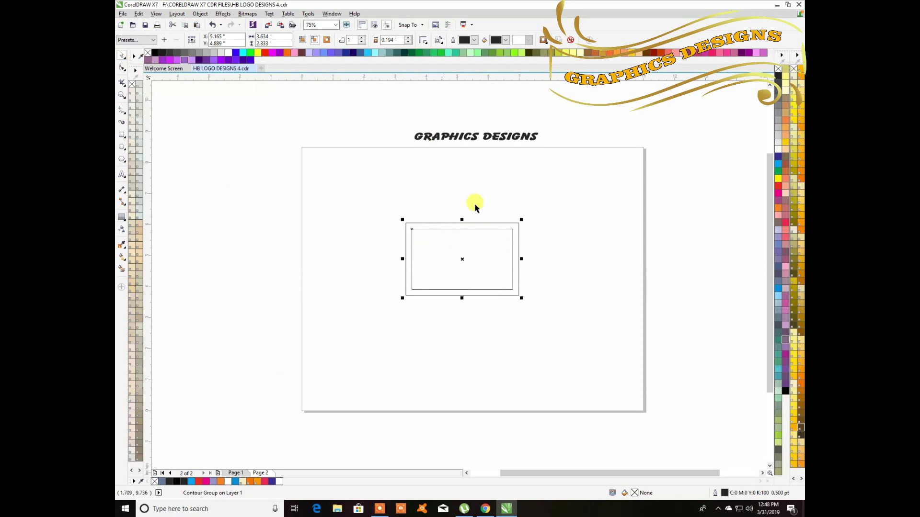
# - Delete the contoured rectangle from the page
pyautogui.click(480, 312)
pyautogui.click(456, 249)
pyautogui.click(404, 329)
pyautogui.moveTo(386, 209); pyautogui.dragTo(551, 337)
pyautogui.press('Delete')
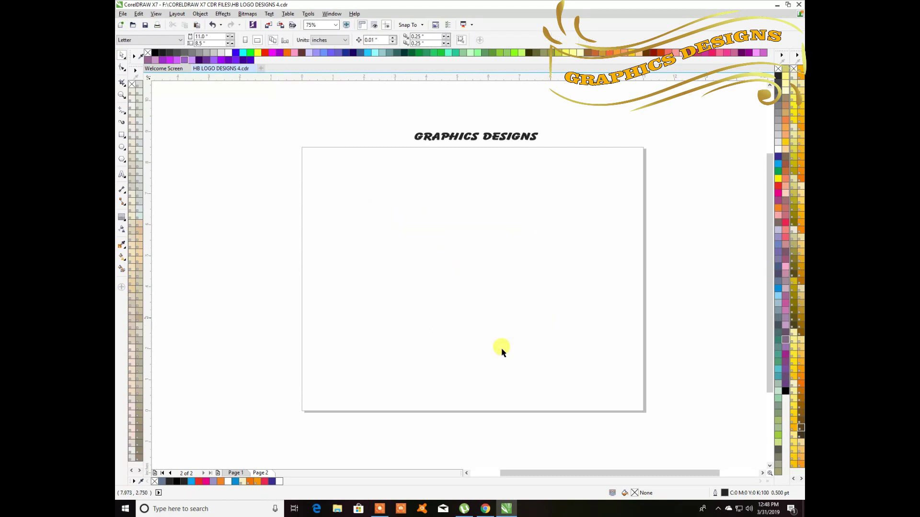
# - Draw a rectangle about 3.72 by 2.42 inches mid-page and round all its corners to a radius of about 0.36 inch
pyautogui.click(122, 134)
pyautogui.moveTo(429, 252)
pyautogui.mouseDown()
pyautogui.moveTo(497, 274)
pyautogui.moveTo(520, 302)
pyautogui.mouseUp()
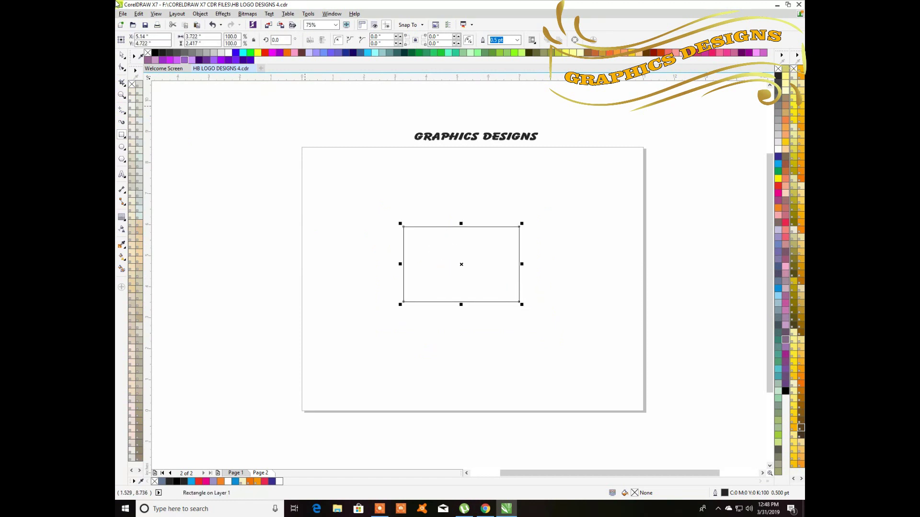
pyautogui.click(122, 70)
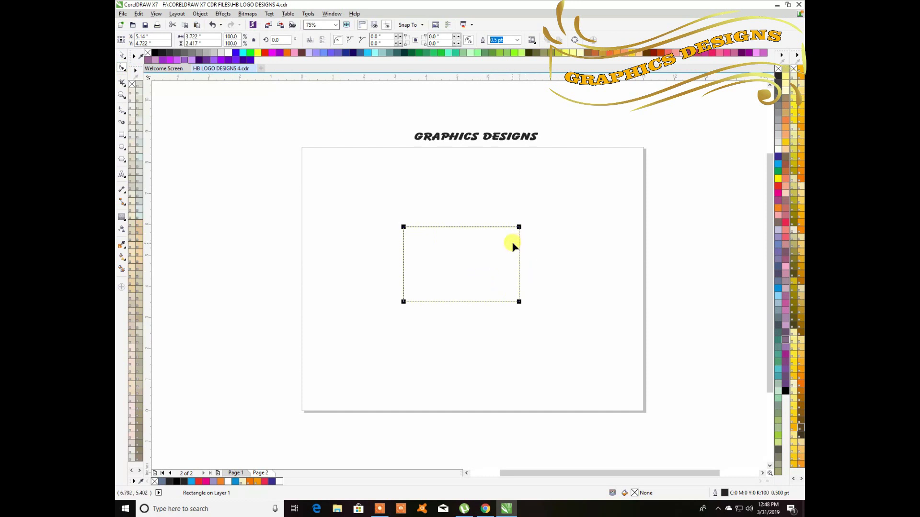
pyautogui.click(519, 302)
pyautogui.click(518, 227)
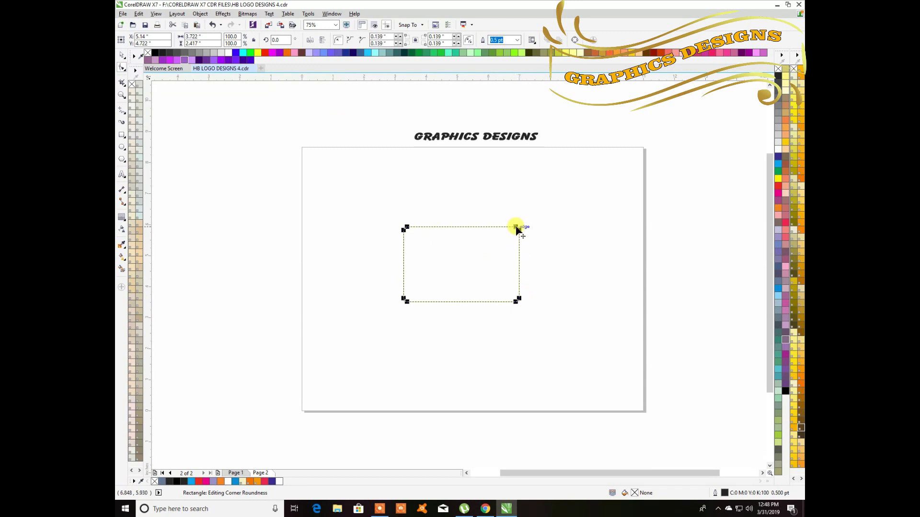
pyautogui.moveTo(517, 229); pyautogui.dragTo(508, 231)
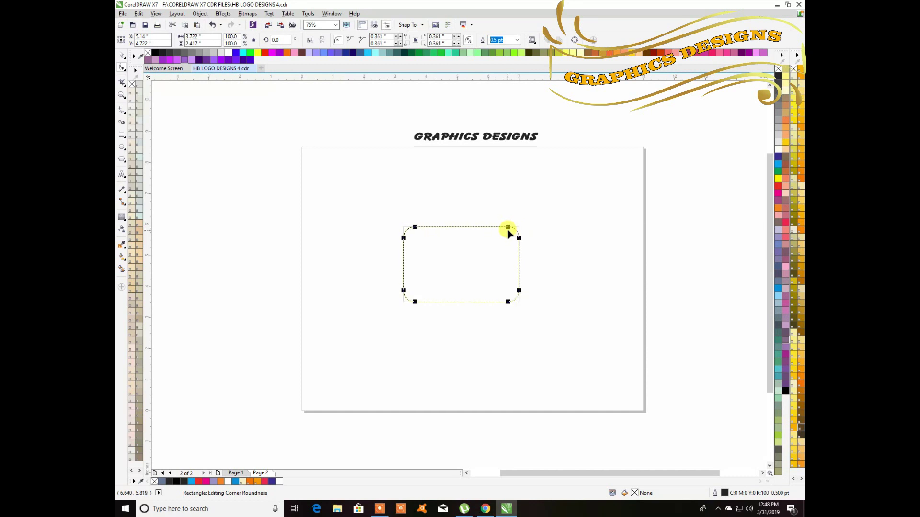
# - Add a one-step inward contour offset about 0.15 inch to the rounded rectangle
pyautogui.click(122, 57)
pyautogui.click(122, 219)
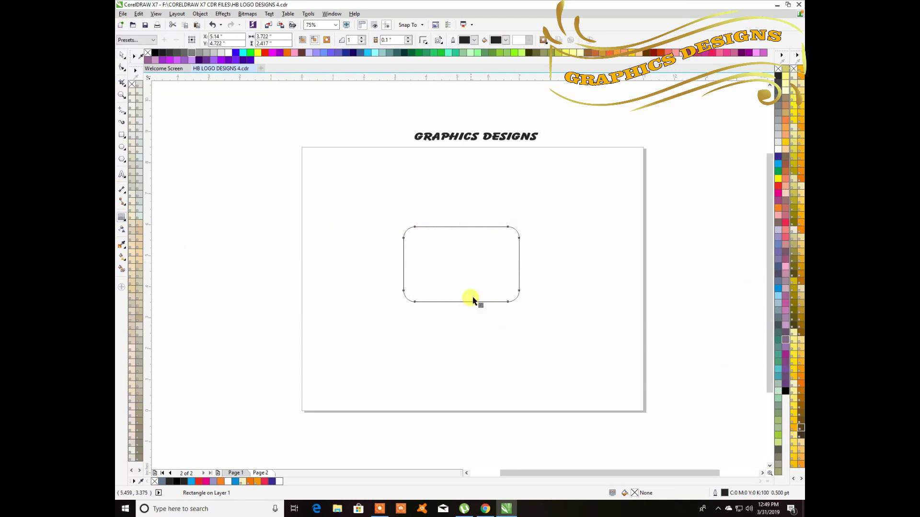
pyautogui.moveTo(444, 230)
pyautogui.mouseDown()
pyautogui.moveTo(446, 240)
pyautogui.moveTo(432, 234)
pyautogui.mouseUp()
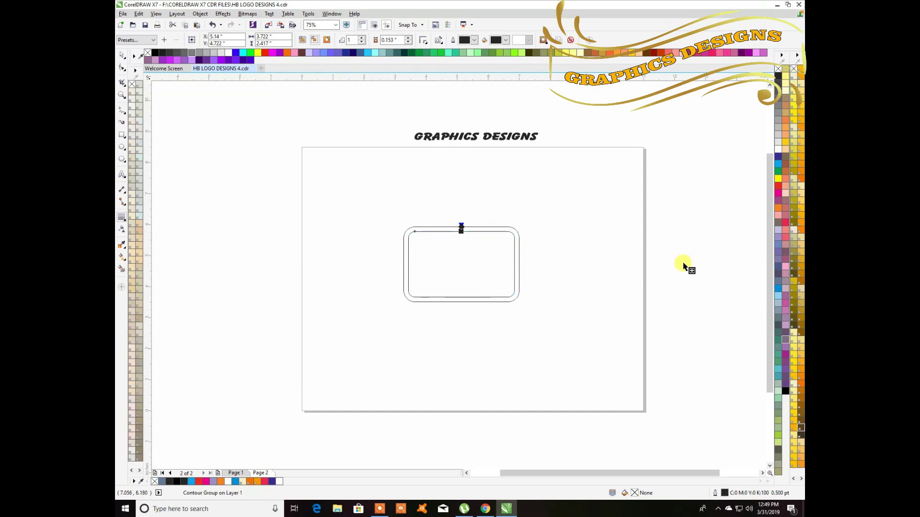
pyautogui.click(123, 55)
# - Reduce the height of the contoured rounded rectangle to about 2.17 inches, keeping its upper edge in place
pyautogui.click(383, 324)
pyautogui.moveTo(369, 202); pyautogui.dragTo(523, 321)
pyautogui.moveTo(459, 303); pyautogui.dragTo(474, 288)
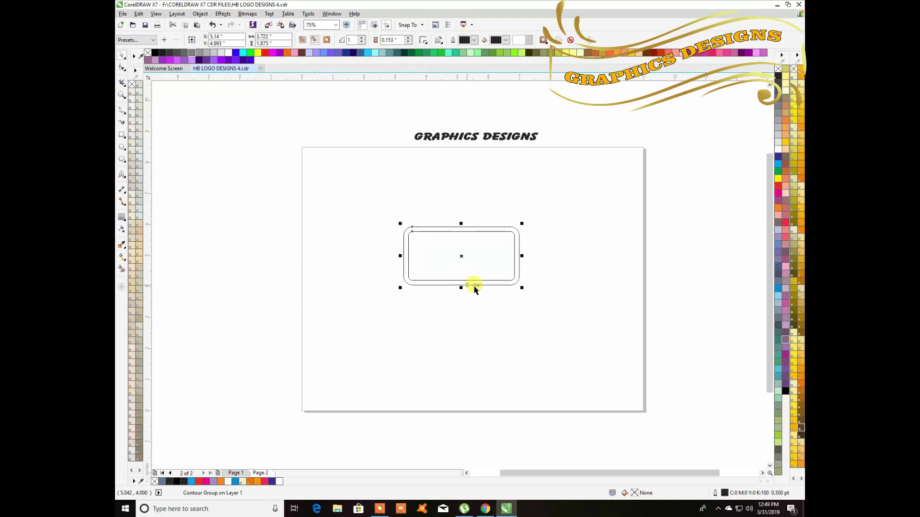
pyautogui.click(489, 309)
pyautogui.moveTo(381, 212); pyautogui.dragTo(570, 317)
pyautogui.moveTo(461, 288); pyautogui.dragTo(461, 296)
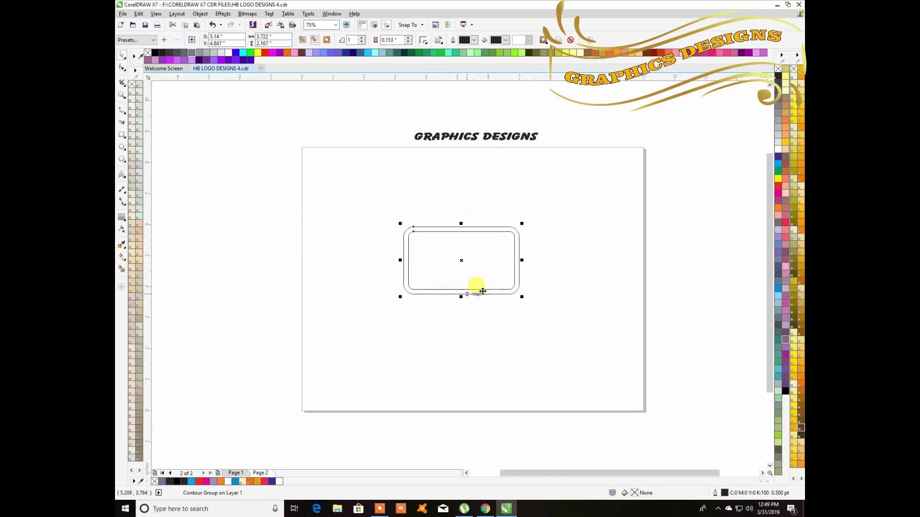
# - Break the contour group apart into separate outer and inner rounded rectangles
pyautogui.rightClick(453, 246)
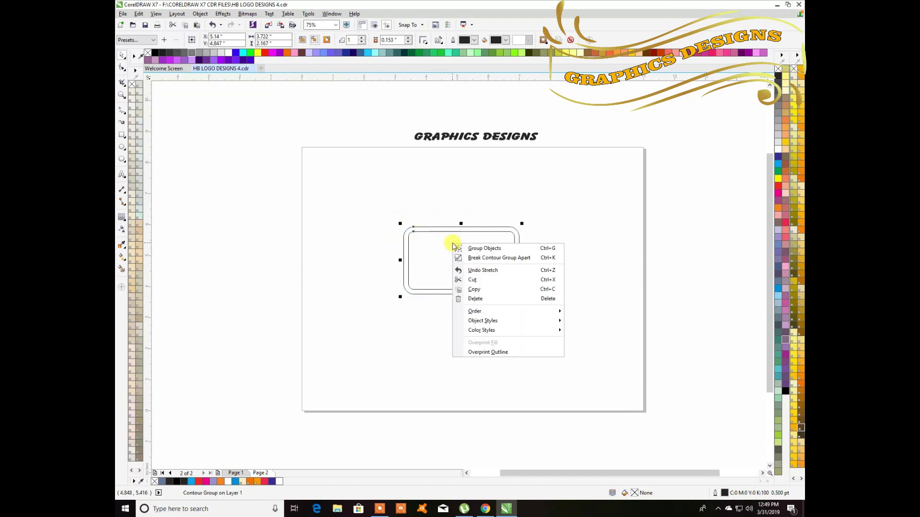
pyautogui.click(486, 260)
pyautogui.click(514, 281)
pyautogui.moveTo(478, 260); pyautogui.dragTo(563, 277)
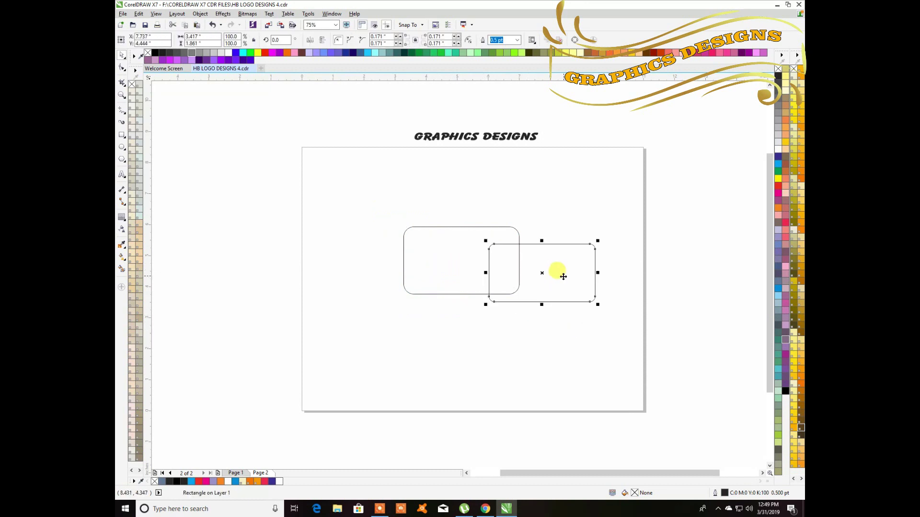
pyautogui.hotkey('ctrl', 'z')
pyautogui.click(550, 343)
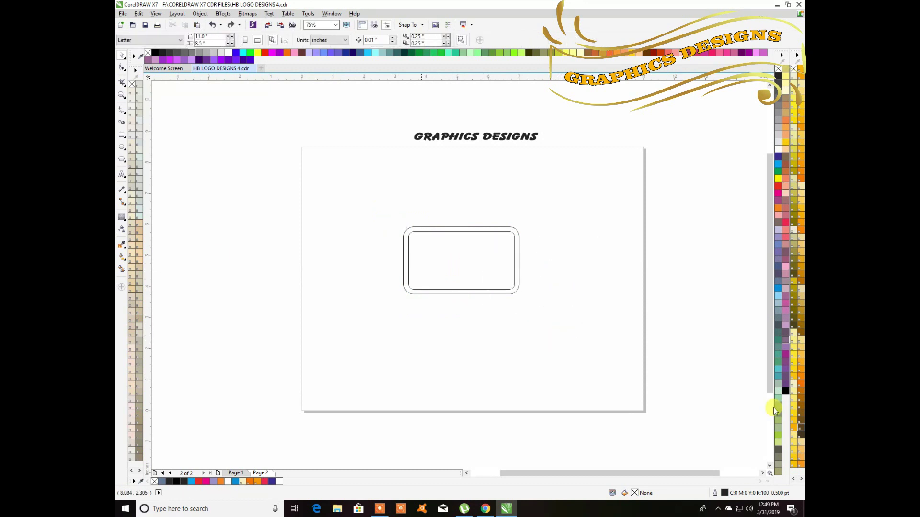
# - Draw a vertical bar about 0.26 by 2.89 inches from above the rounded rectangles to their lower edge, and nudge it to their horizontal centre
pyautogui.click(121, 136)
pyautogui.moveTo(455, 204); pyautogui.dragTo(464, 293)
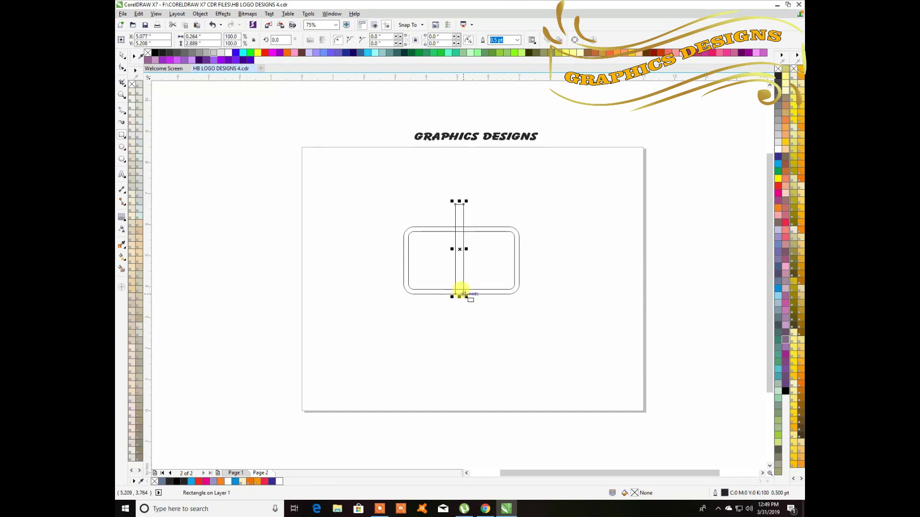
pyautogui.click(124, 55)
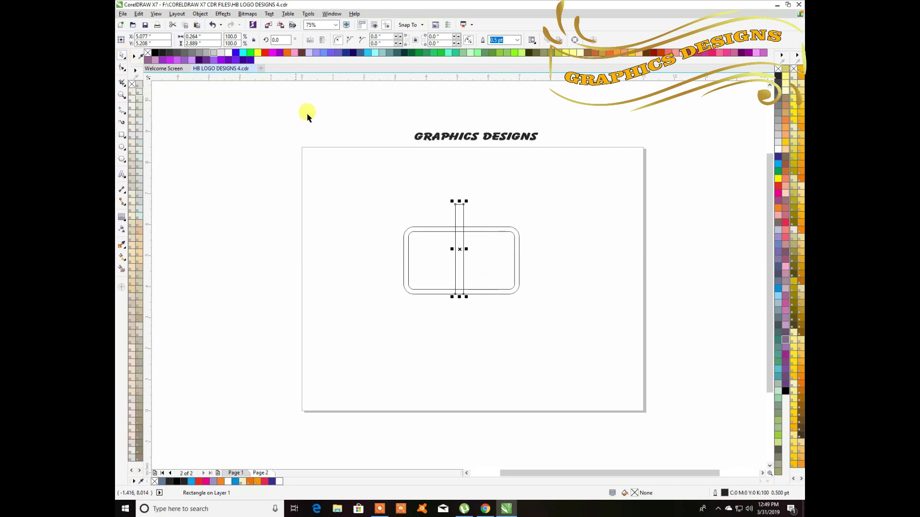
pyautogui.press('Right')
pyautogui.press('Right')
pyautogui.press('Right')
pyautogui.press('Right')
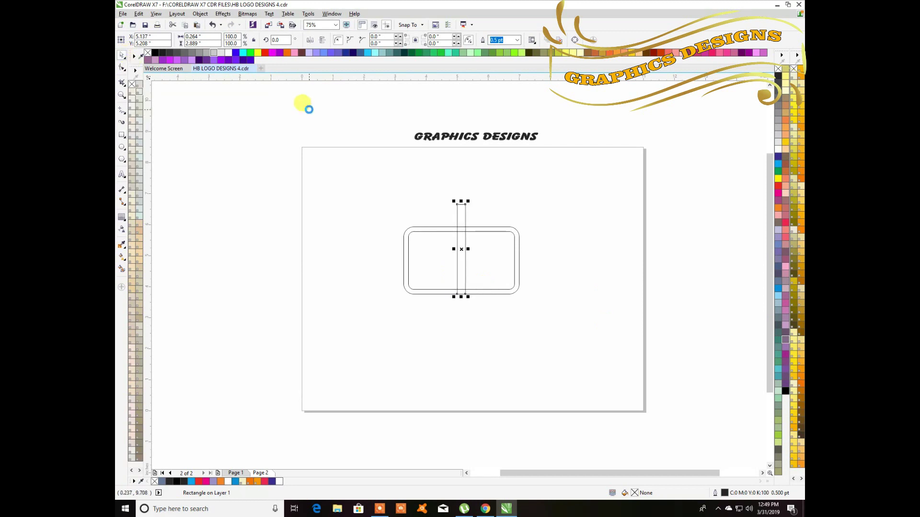
# - Move the vertical bar to the right of the rounded rectangles' centre and narrow it to about 0.19 inch
pyautogui.scroll(1, 495, 229)
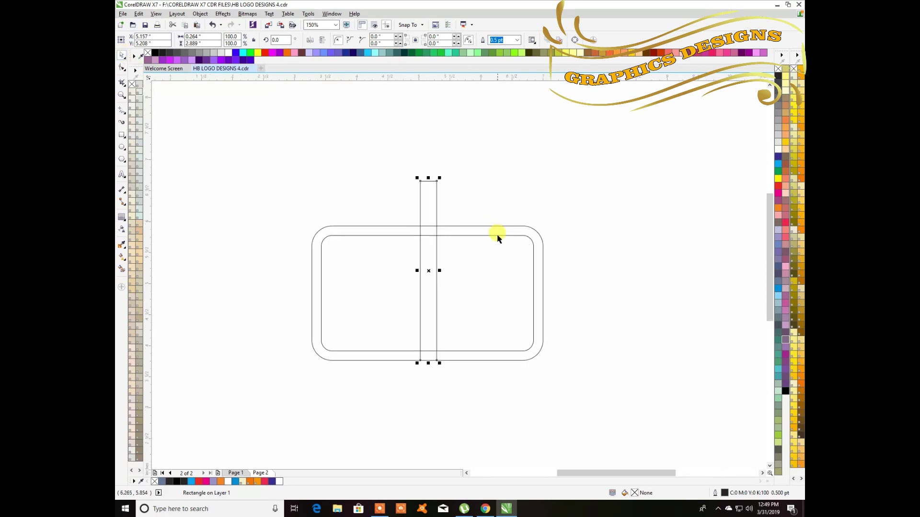
pyautogui.moveTo(428, 290); pyautogui.dragTo(473, 268)
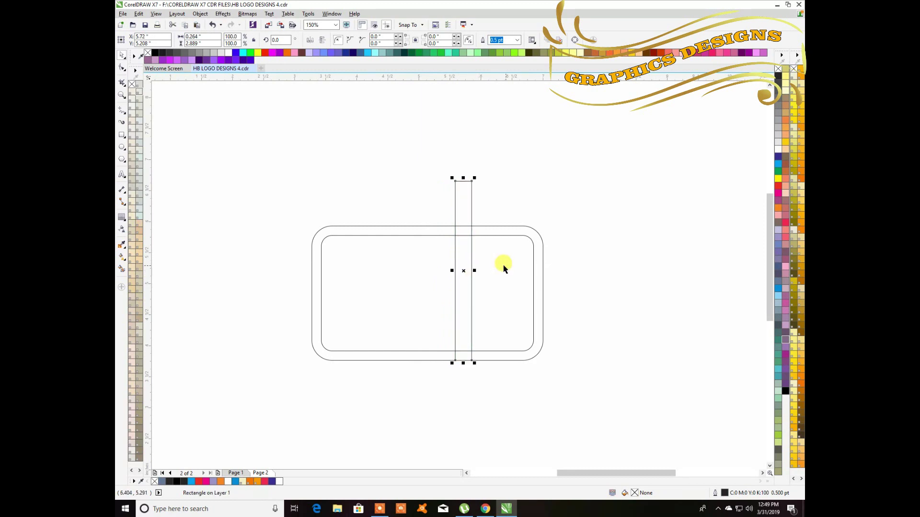
pyautogui.scroll(2, 477, 270)
pyautogui.scroll(4, 477, 272)
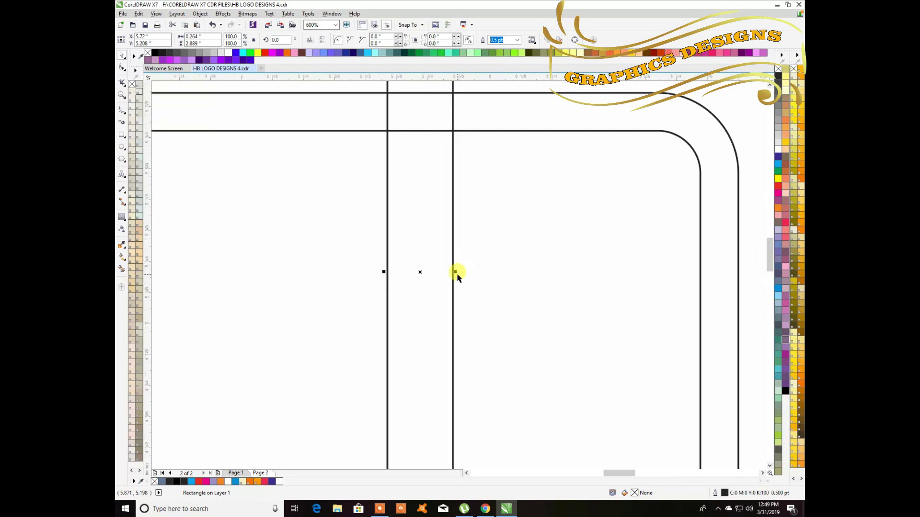
pyautogui.moveTo(452, 272); pyautogui.dragTo(433, 271)
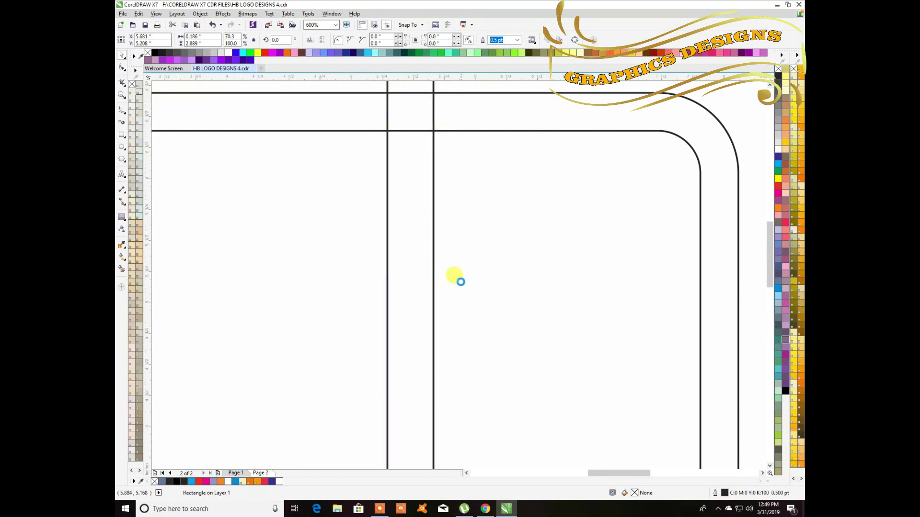
pyautogui.scroll(-4, 460, 282)
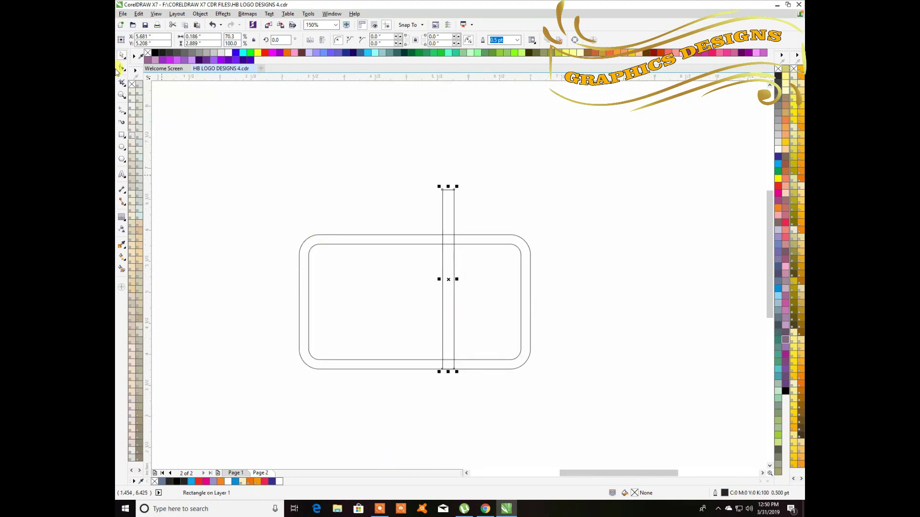
# - Reduce both rounded rectangles to about 1.35 inches high overall and shorten the vertical bar to end at their lower edge
pyautogui.click(217, 240)
pyautogui.moveTo(268, 216); pyautogui.dragTo(568, 382)
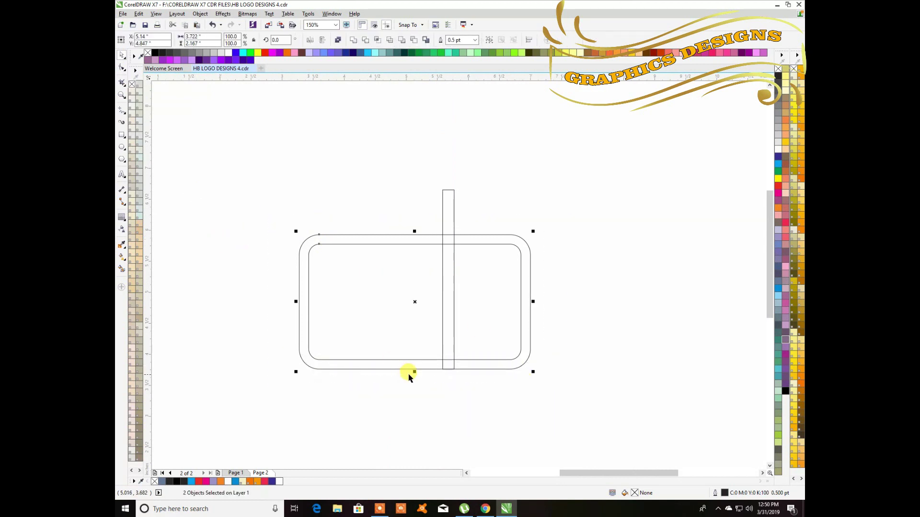
pyautogui.moveTo(415, 373); pyautogui.dragTo(418, 322)
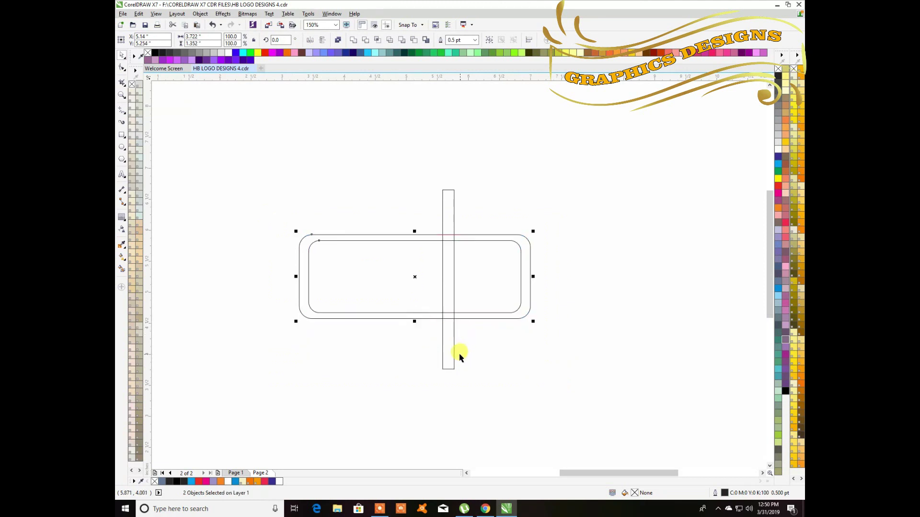
pyautogui.click(444, 367)
pyautogui.moveTo(448, 370); pyautogui.dragTo(448, 319)
pyautogui.click(472, 345)
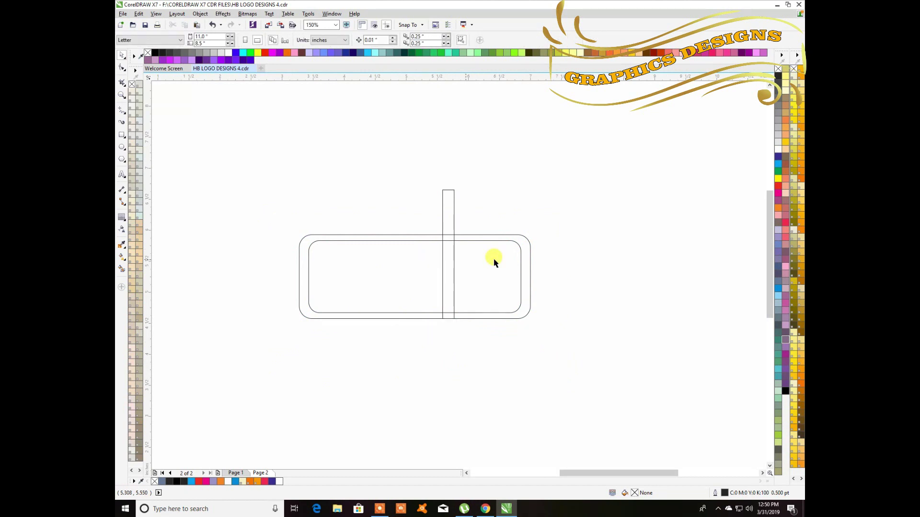
# - Smart Fill the part of the vertical bar inside the inner rounded rectangle with blue-grey and a 0.5 pt outline
pyautogui.scroll(2, 493, 258)
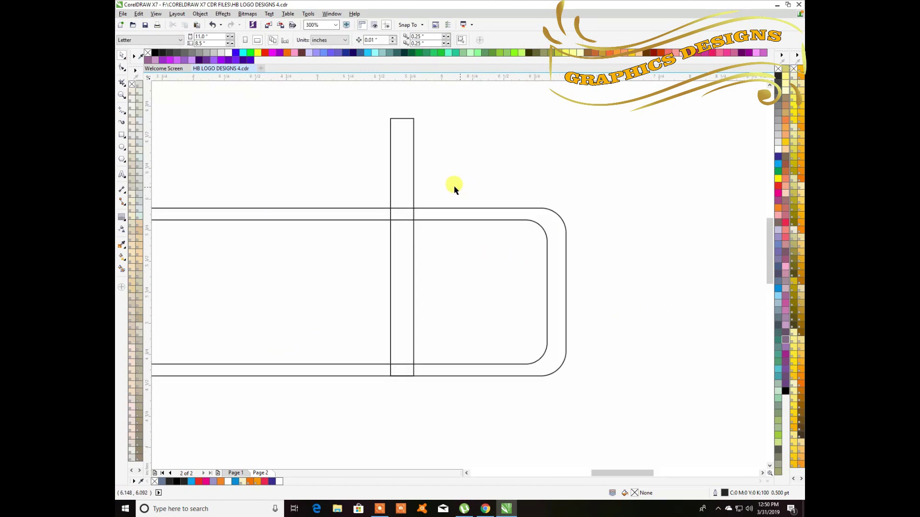
pyautogui.scroll(-2, 599, 298)
pyautogui.scroll(2, 593, 300)
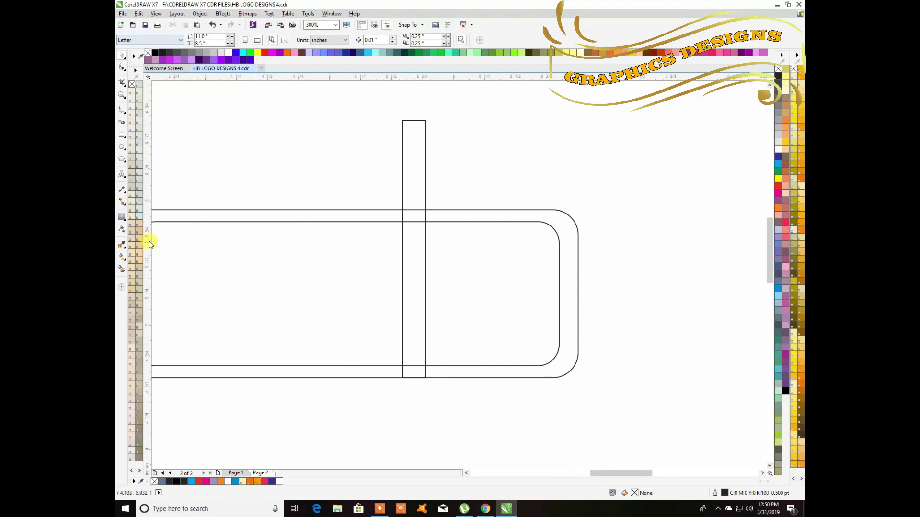
pyautogui.click(122, 268)
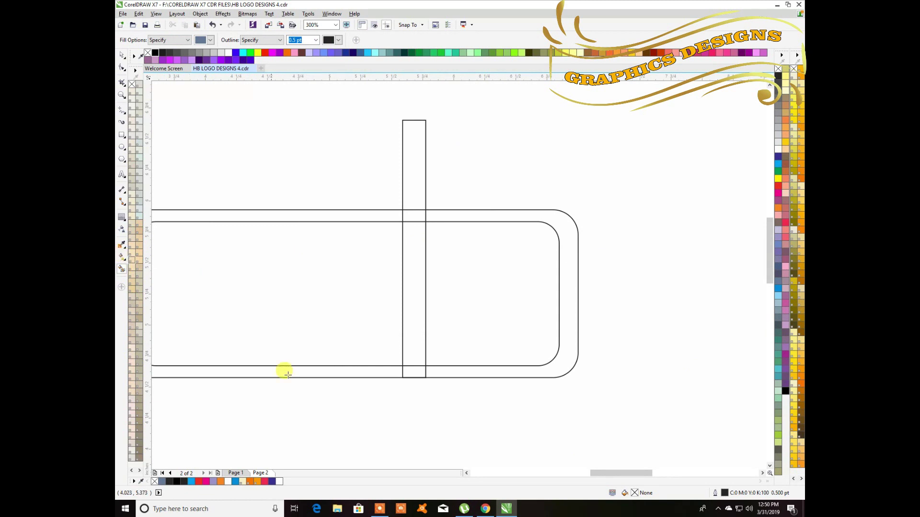
pyautogui.click(411, 311)
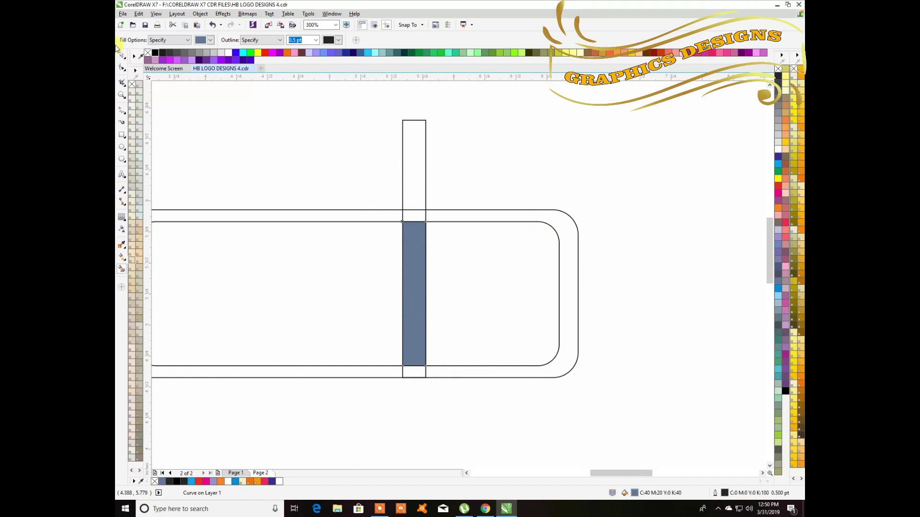
pyautogui.click(124, 55)
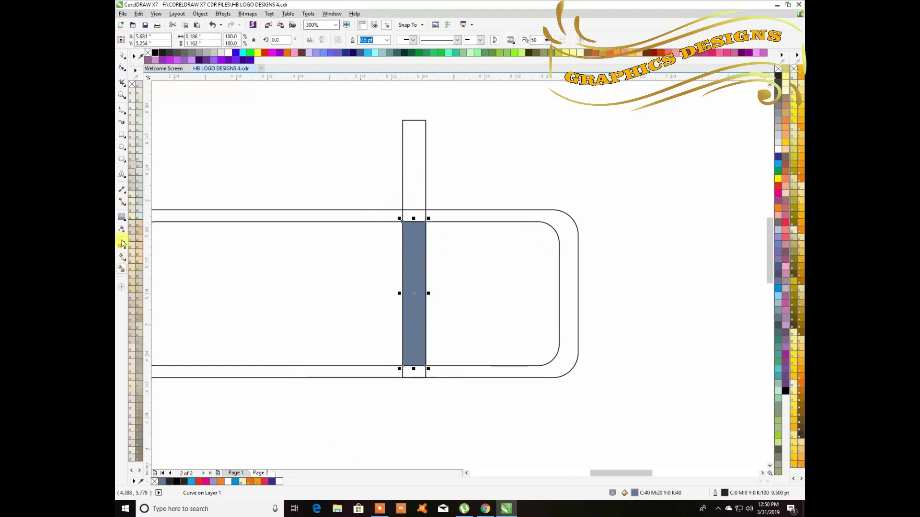
# - Draw a small rectangle about 0.05 by 0.2 inch across the frame's upper band beside the bar, and place a copy across the lower band
pyautogui.click(123, 136)
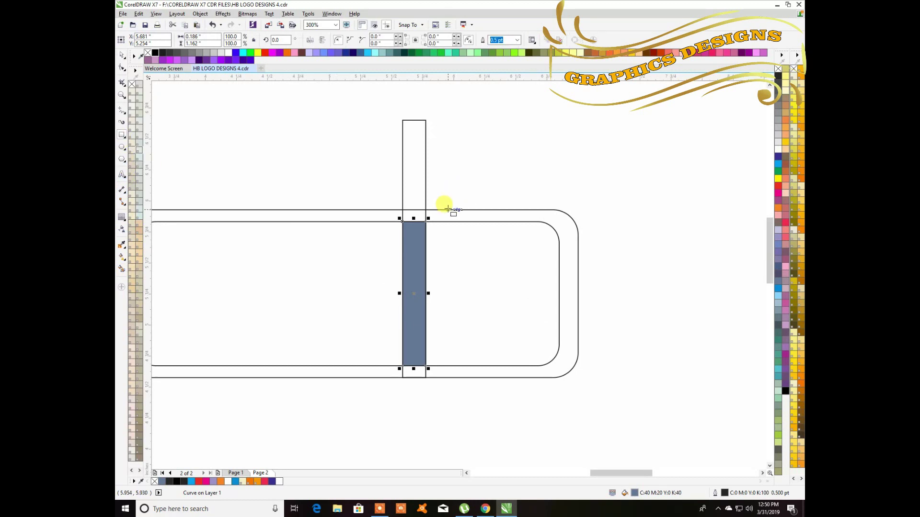
pyautogui.moveTo(427, 203); pyautogui.dragTo(430, 365)
pyautogui.click(123, 56)
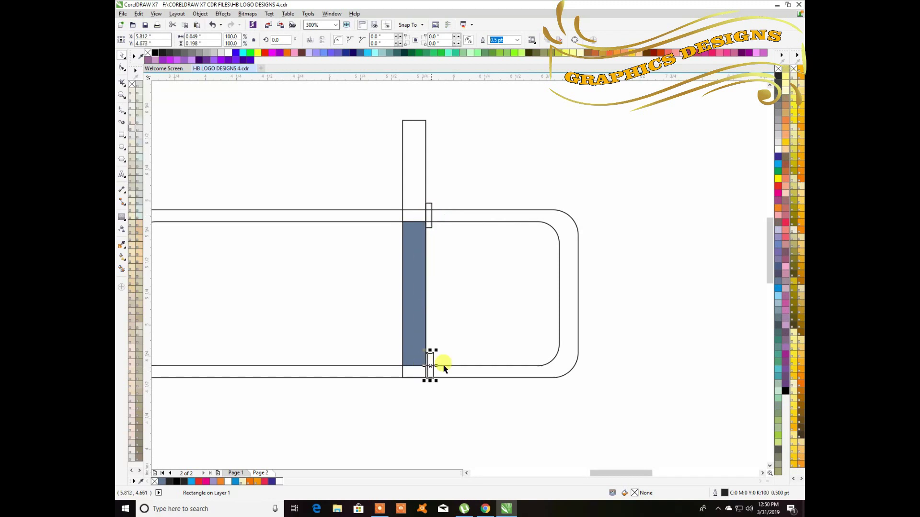
pyautogui.press('Left')
pyautogui.press('Left')
pyautogui.press('Left')
# - Place a copy of the small upper rectangle across the bar above the frame, rotated to 270 degrees and lengthened to about 0.26 inch
pyautogui.click(427, 217)
pyautogui.moveTo(424, 200); pyautogui.dragTo(415, 187)
pyautogui.click(415, 187)
pyautogui.moveTo(418, 171); pyautogui.dragTo(435, 199)
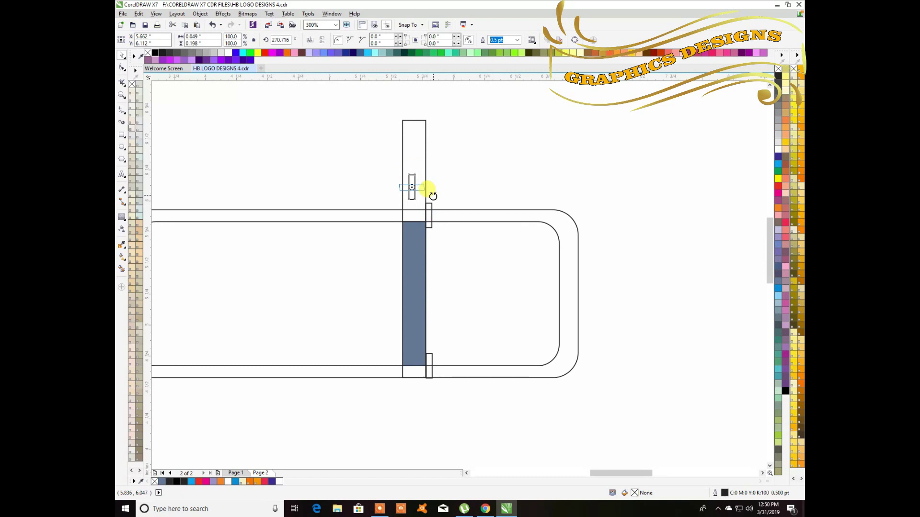
pyautogui.moveTo(433, 196); pyautogui.dragTo(433, 197)
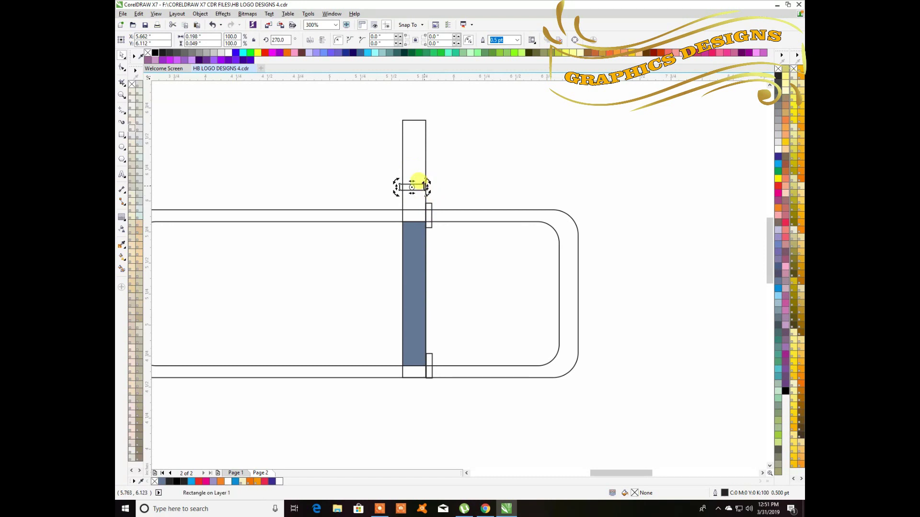
pyautogui.moveTo(427, 187); pyautogui.dragTo(435, 186)
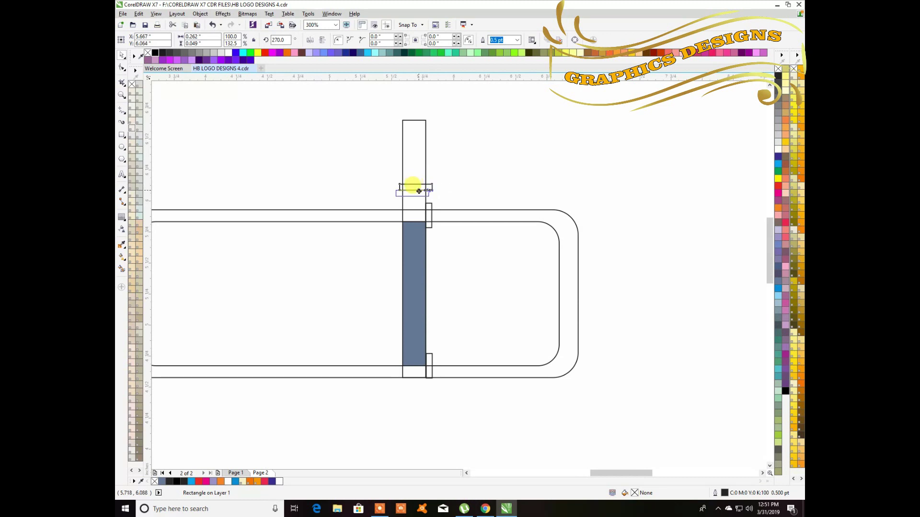
pyautogui.moveTo(415, 204); pyautogui.dragTo(415, 205)
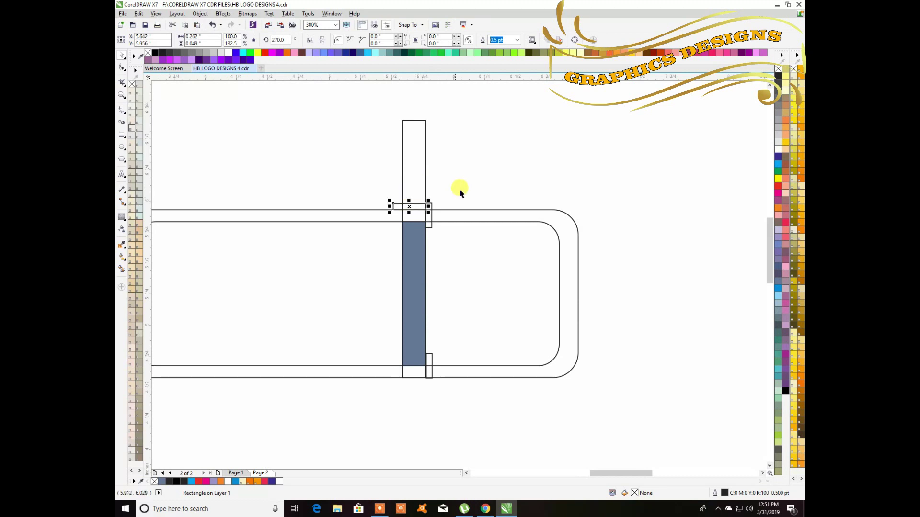
pyautogui.click(411, 210)
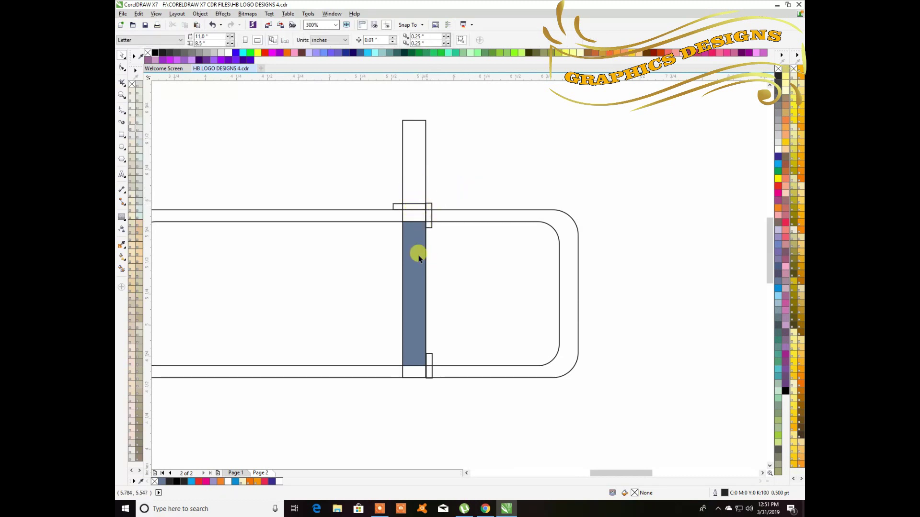
# - Place a copy of the horizontal cutting rectangle diagonally across the frame's lower-right corner, rotated to about 215.6 degrees and slightly lengthened
pyautogui.click(411, 207)
pyautogui.moveTo(415, 207); pyautogui.dragTo(585, 394)
pyautogui.click(553, 366)
pyautogui.click(553, 373)
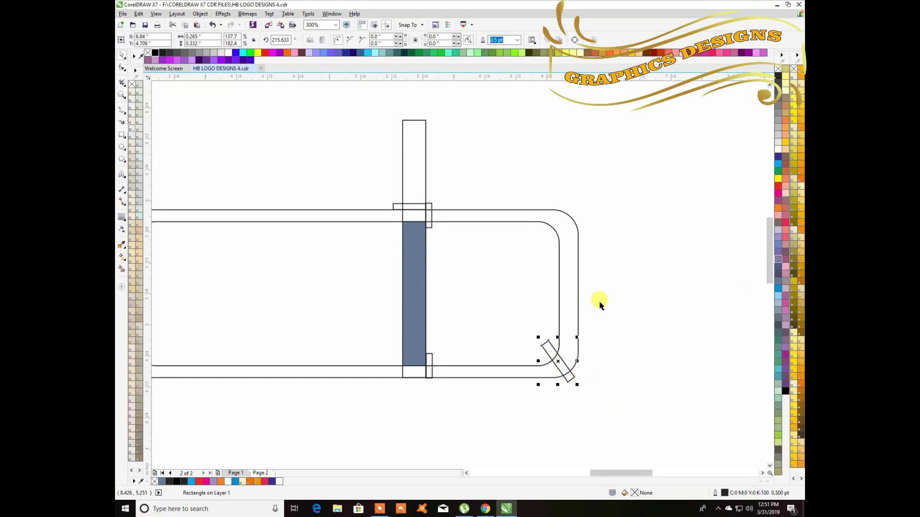
pyautogui.click(630, 352)
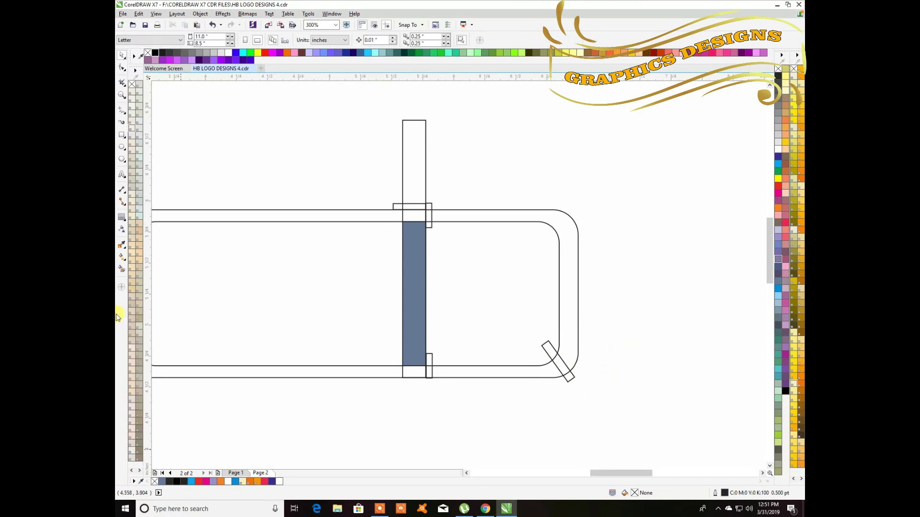
# - Smart Fill the frame's lower and right-hand pieces beside the bar, and the bar's crossing with the upper band, in blue-grey
pyautogui.click(124, 269)
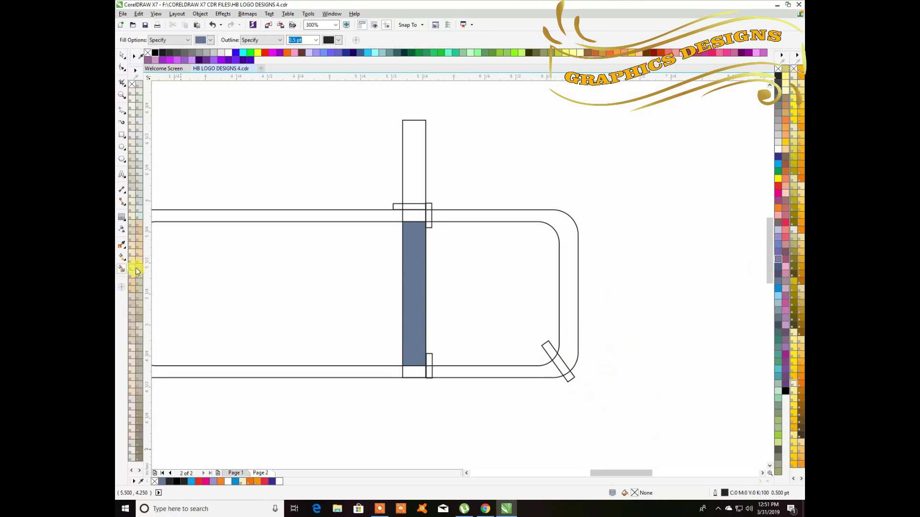
pyautogui.click(473, 373)
pyautogui.click(570, 303)
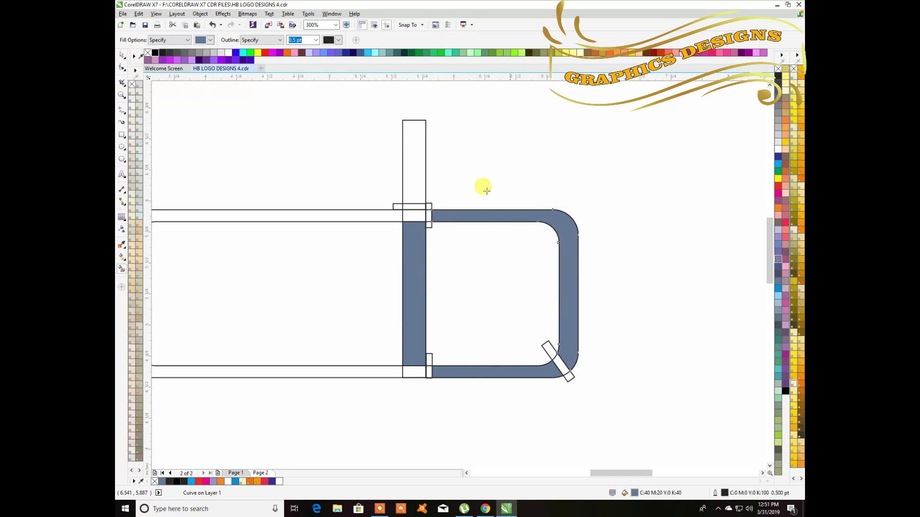
pyautogui.click(413, 216)
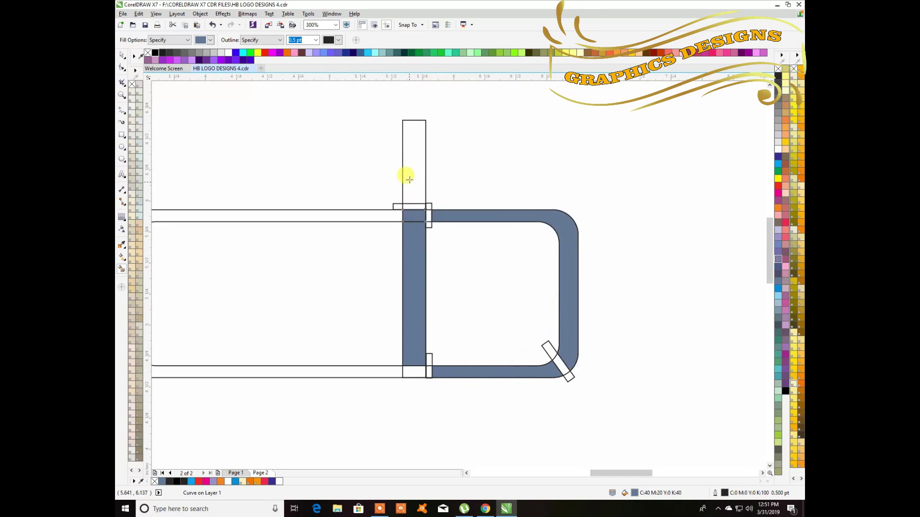
# - Try Smart Filling the vertical bar's section above the frame, and remove that fill both times
pyautogui.click(412, 174)
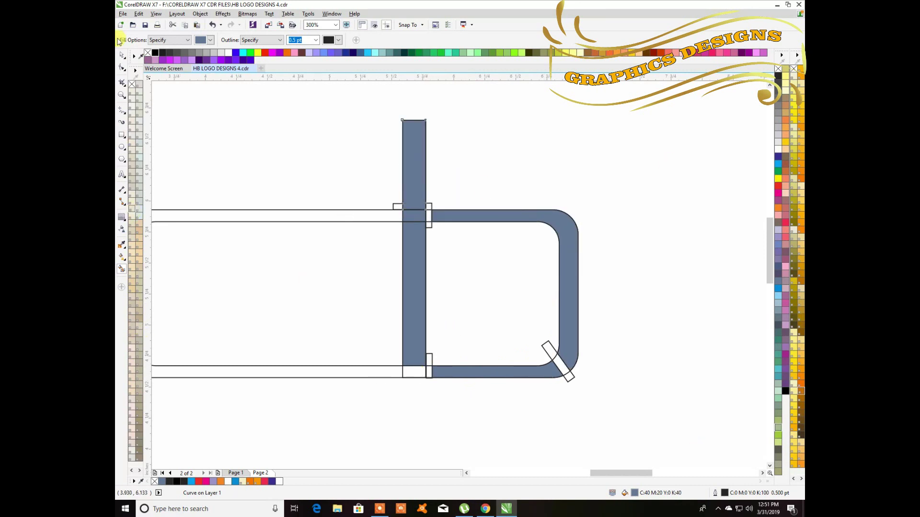
pyautogui.click(123, 56)
pyautogui.click(649, 325)
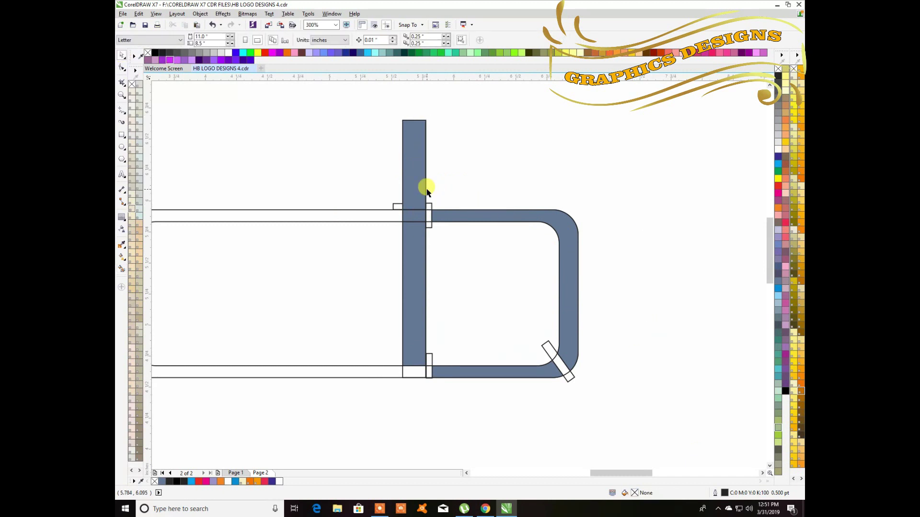
pyautogui.hotkey('ctrl', 'z')
pyautogui.click(477, 441)
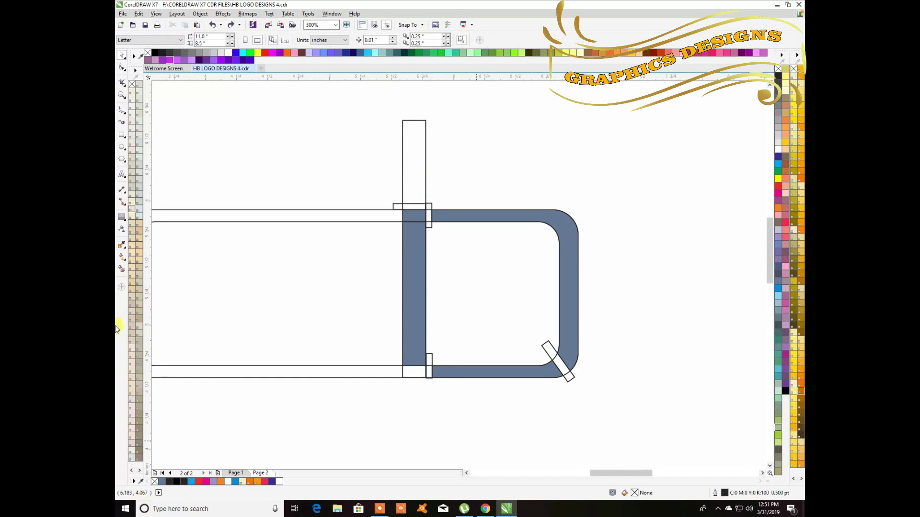
pyautogui.click(122, 271)
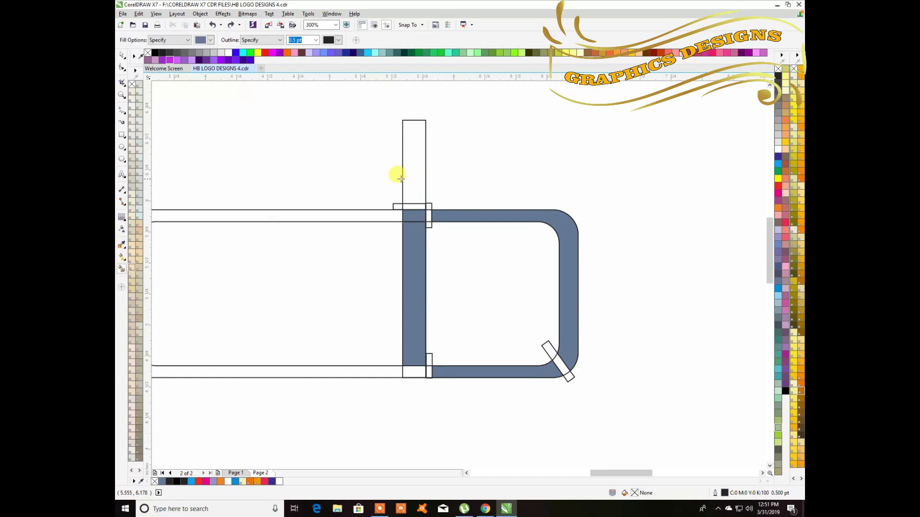
pyautogui.click(412, 179)
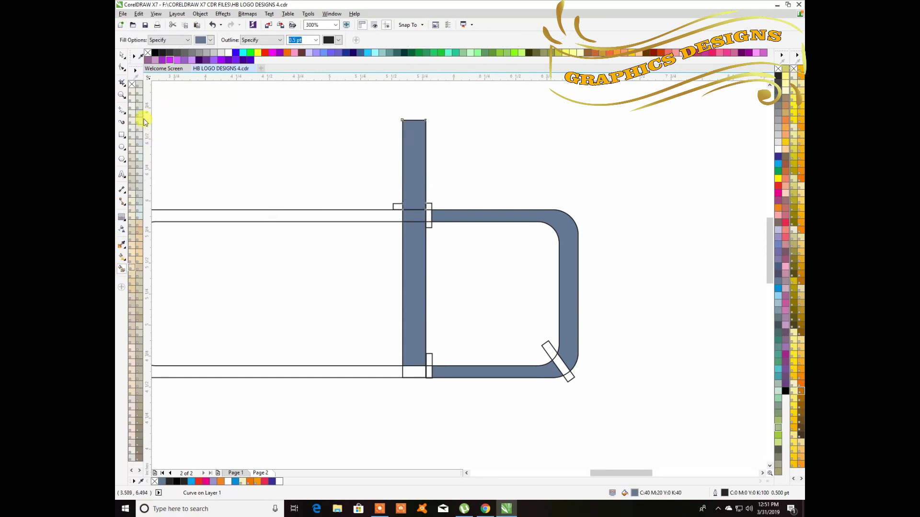
pyautogui.click(125, 56)
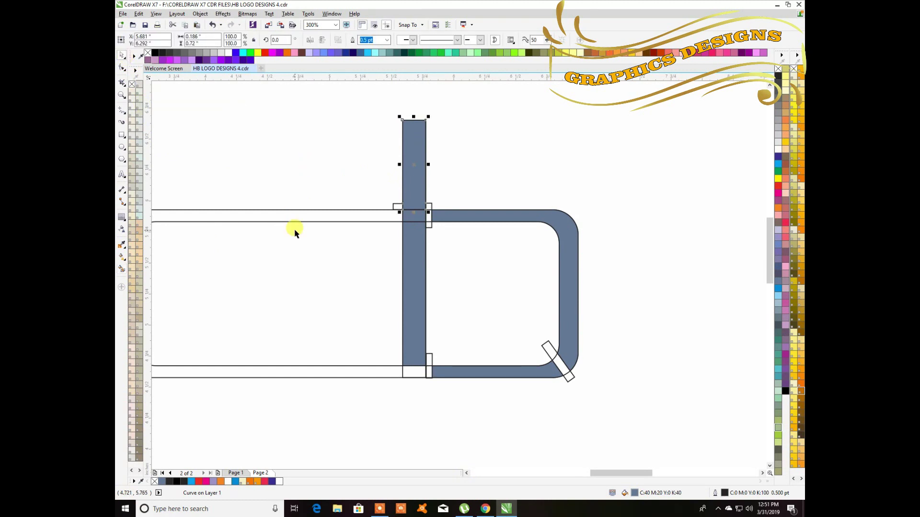
pyautogui.press('Delete')
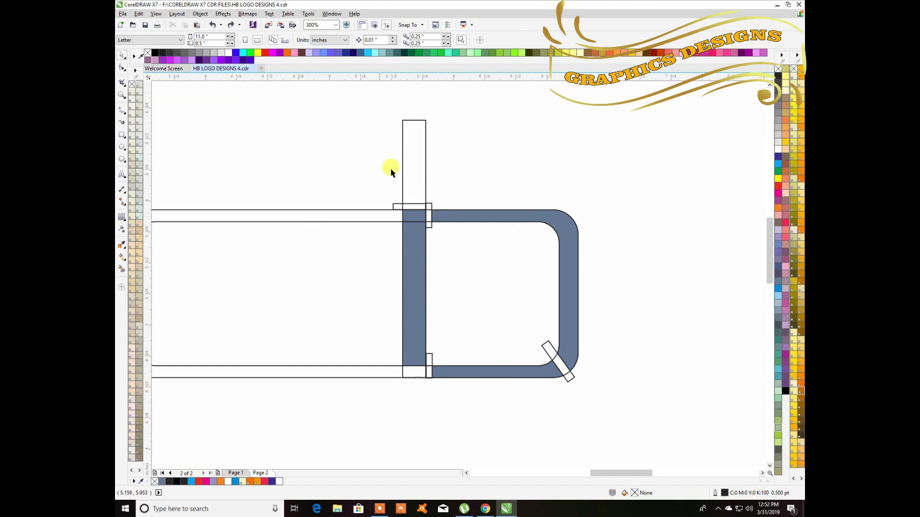
# - Delete the horizontal cutting rectangle that crosses the vertical bar just above the frame
pyautogui.click(412, 205)
pyautogui.scroll(3, 413, 204)
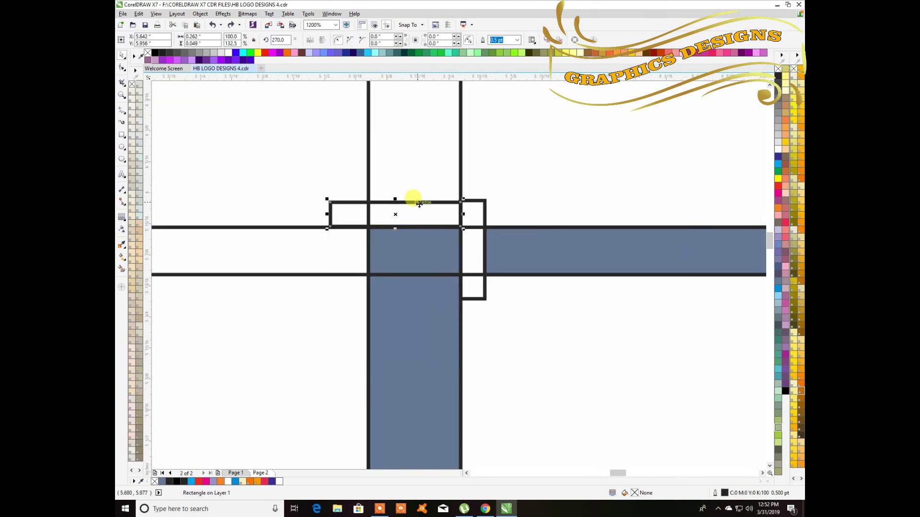
pyautogui.scroll(1, 419, 205)
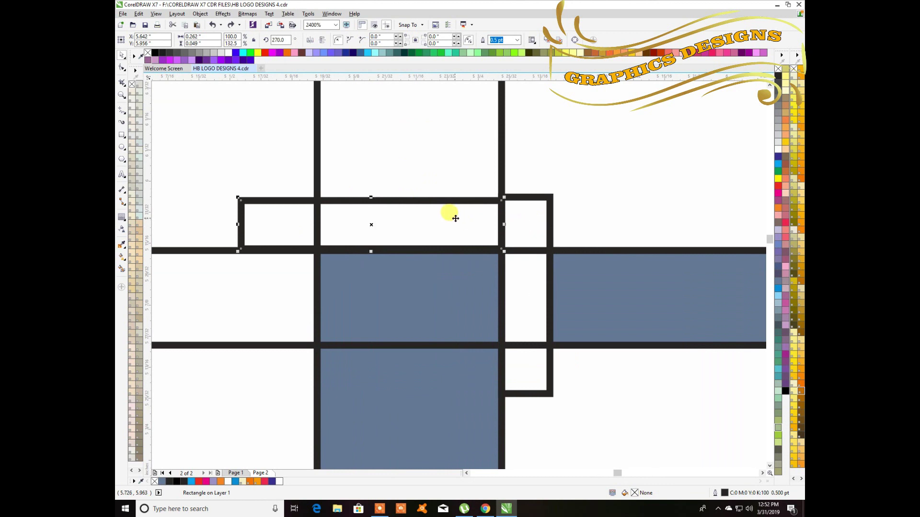
pyautogui.press('Delete')
# - Copy the small upper rectangle, rotate it to about 270.7 degrees, lengthen it to about 0.24 inch and lay it across the bar above the frame
pyautogui.click(524, 222)
pyautogui.moveTo(528, 228); pyautogui.dragTo(433, 200)
pyautogui.rightClick(433, 199)
pyautogui.click(446, 170)
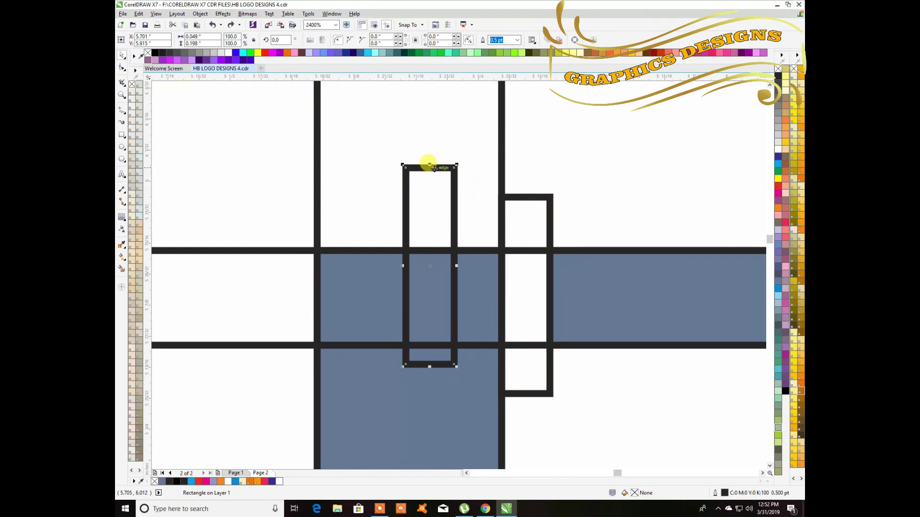
pyautogui.click(438, 167)
pyautogui.moveTo(458, 164); pyautogui.dragTo(449, 215)
pyautogui.moveTo(506, 217); pyautogui.dragTo(549, 218)
pyautogui.moveTo(426, 213); pyautogui.dragTo(423, 222)
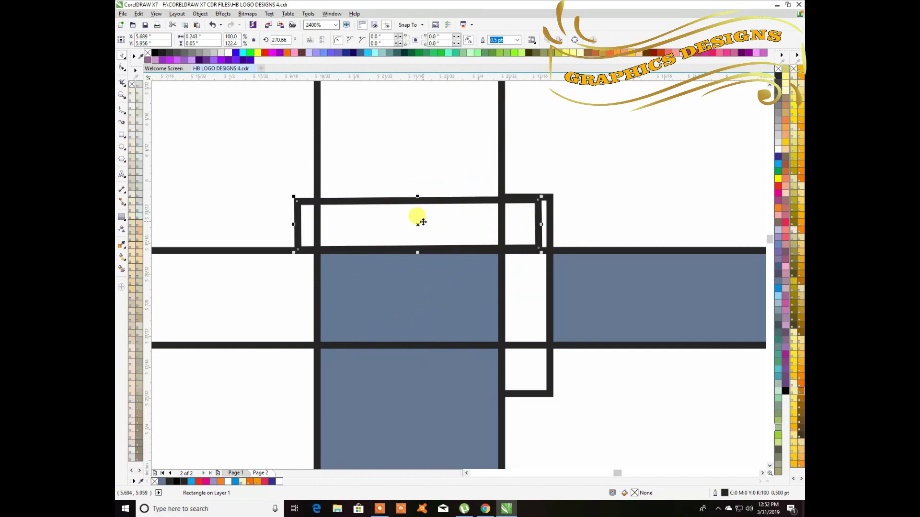
# - Try Smart Filling the bar above the frame, undo the fill and delete the slightly tilted rectangle across the bar
pyautogui.click(121, 270)
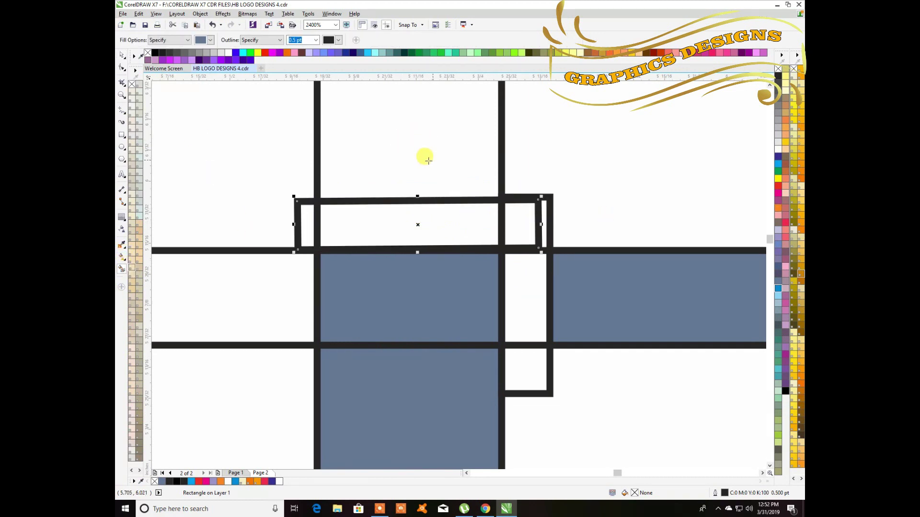
pyautogui.click(424, 137)
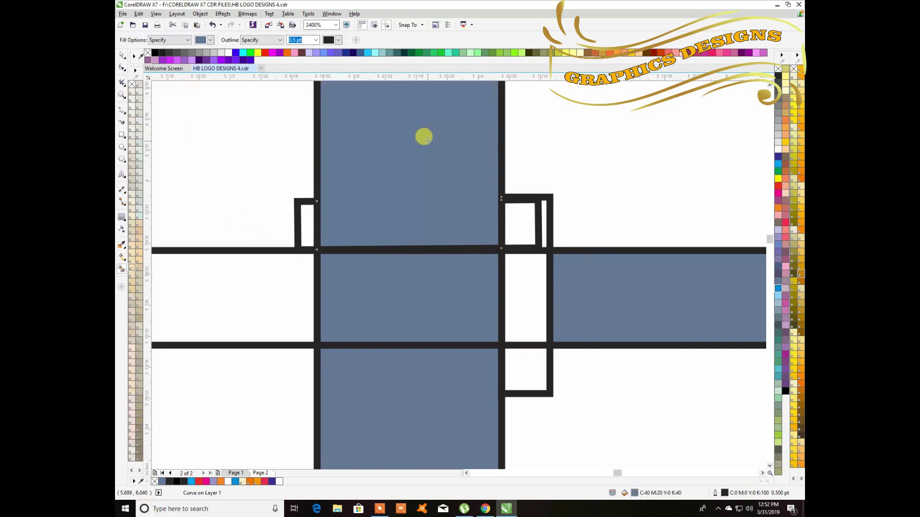
pyautogui.hotkey('ctrl', 'z')
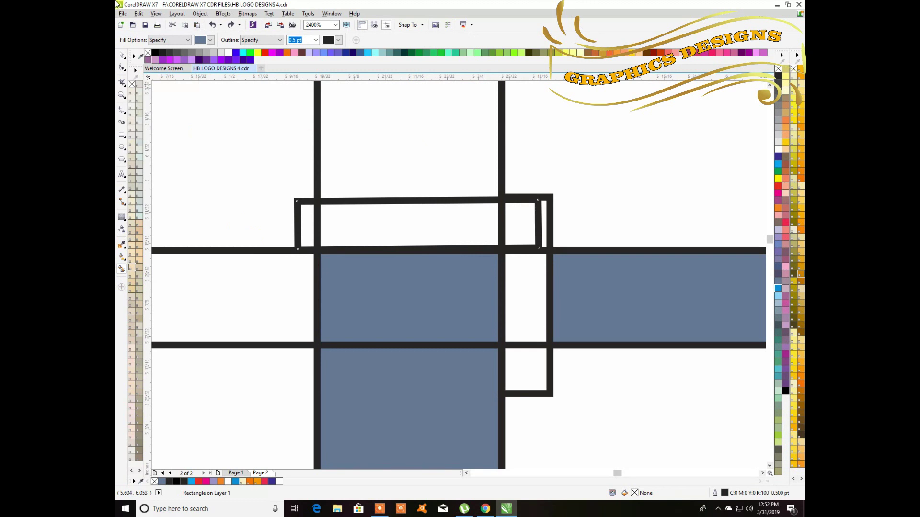
pyautogui.click(123, 55)
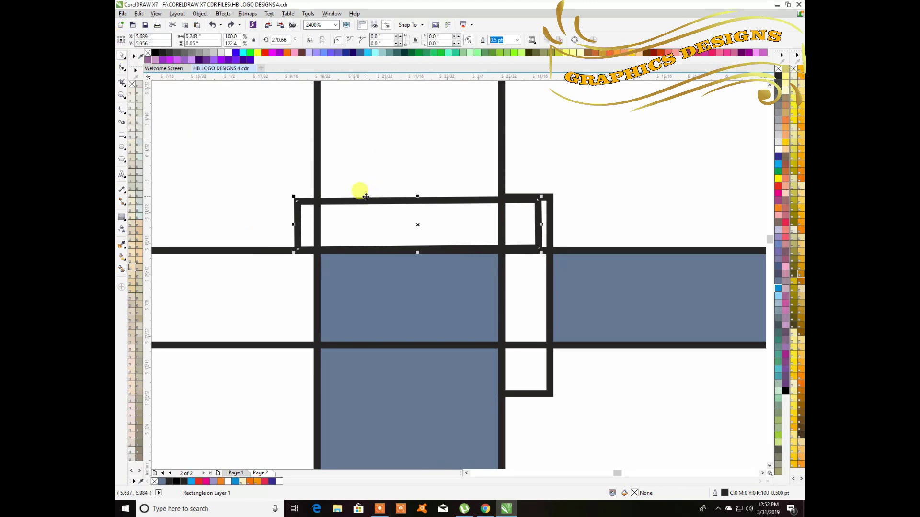
pyautogui.click(381, 201)
pyautogui.press('Delete')
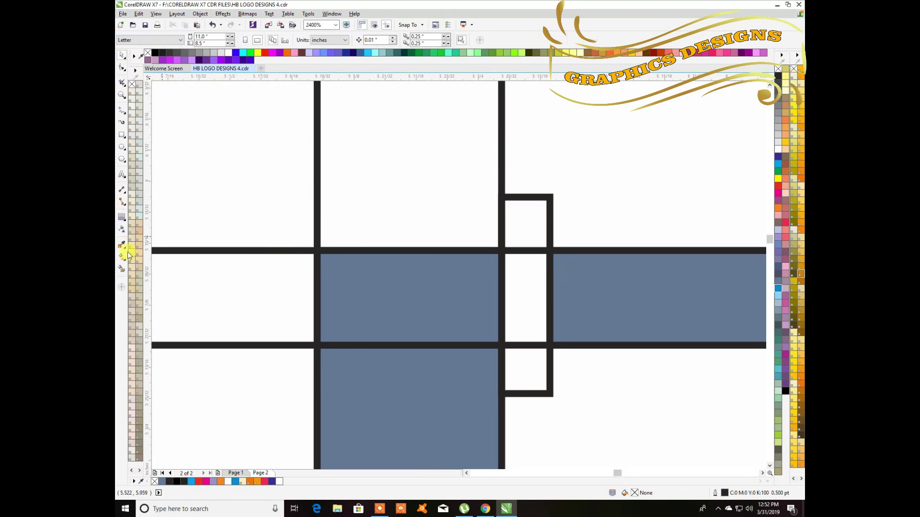
# - Smart Fill the vertical bar's section above the frame in blue-grey
pyautogui.click(120, 270)
pyautogui.click(403, 190)
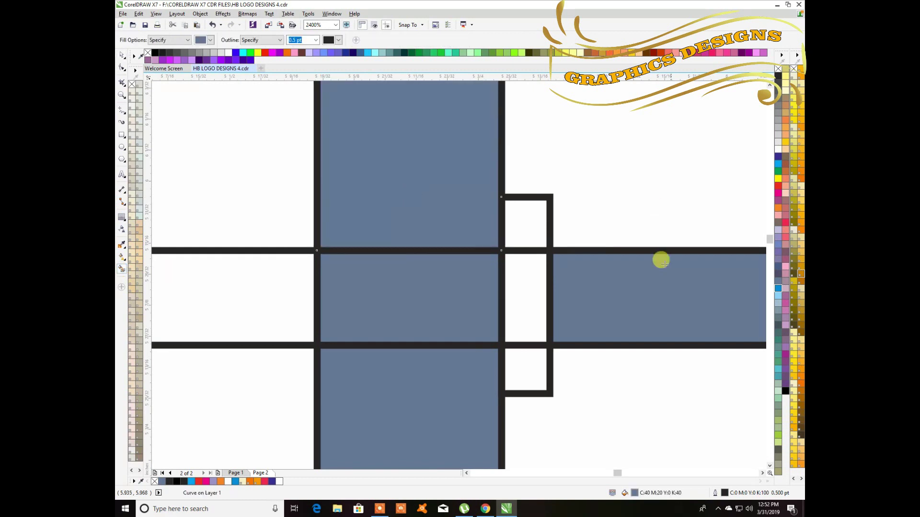
pyautogui.scroll(-4, 552, 307)
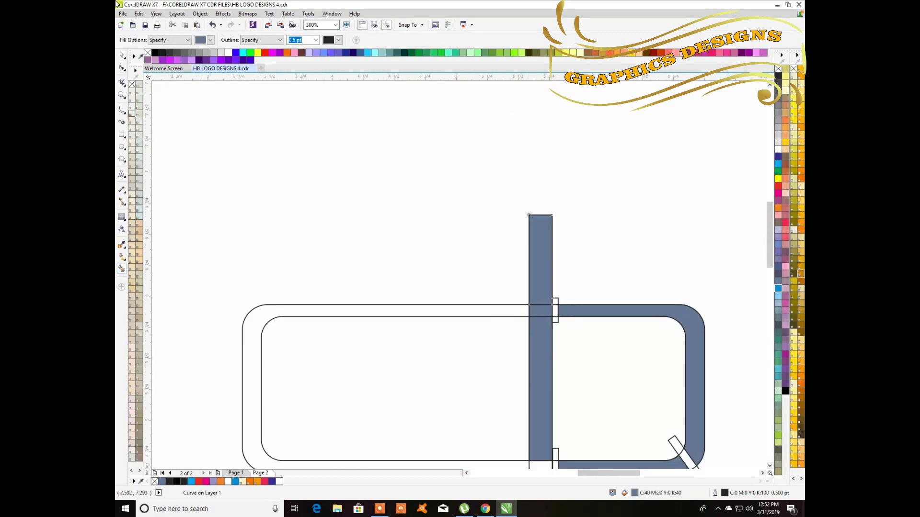
pyautogui.click(123, 58)
# - Move the filled bar section inside the frame to a clear area right of the outlines, undoing the first placement
pyautogui.scroll(-3, 577, 275)
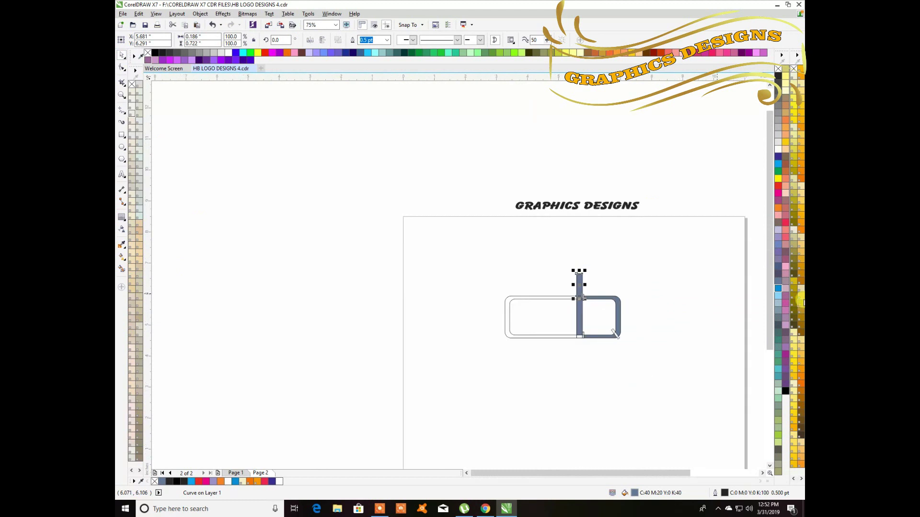
pyautogui.scroll(3, 674, 335)
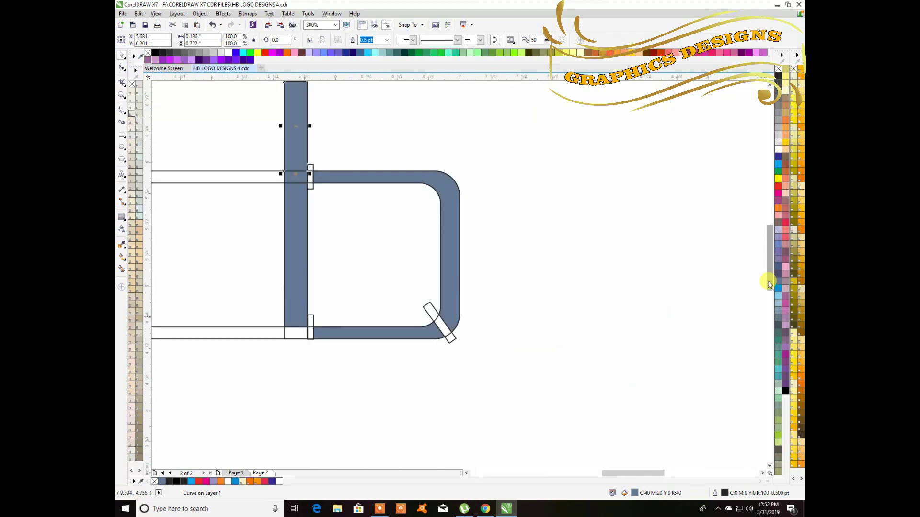
pyautogui.moveTo(768, 284); pyautogui.dragTo(767, 259)
pyautogui.click(299, 338)
pyautogui.moveTo(300, 338); pyautogui.dragTo(633, 331)
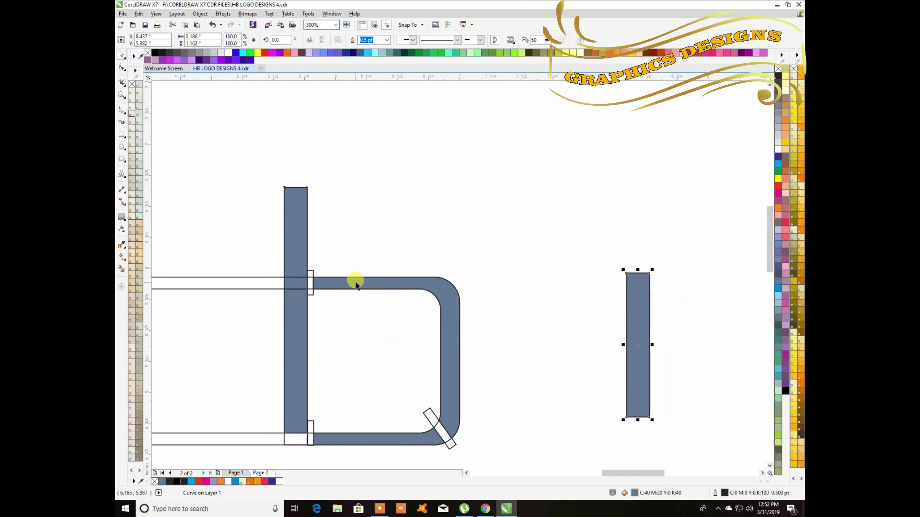
pyautogui.hotkey('ctrl', 'z')
pyautogui.moveTo(290, 340); pyautogui.dragTo(585, 343)
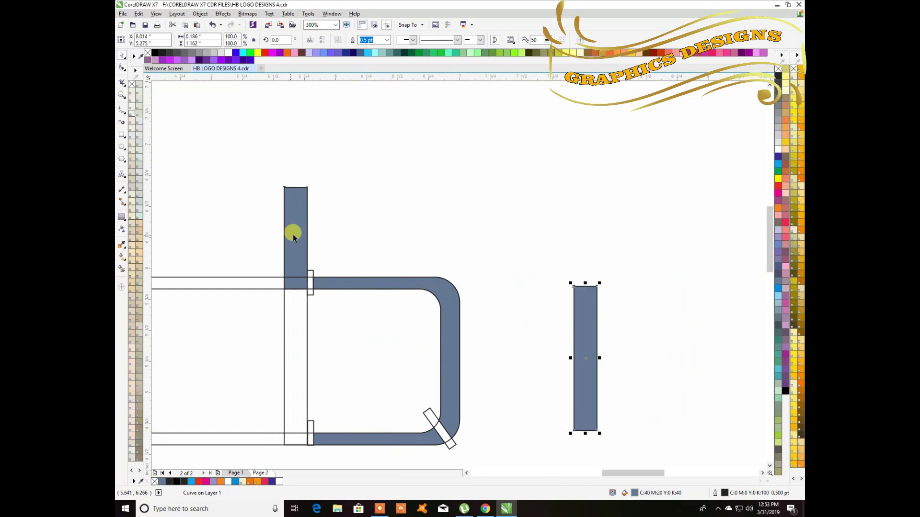
# - Repeat the same move for the filled upper-right frame piece, the lower frame piece and the bar's section above the frame
pyautogui.click(352, 283)
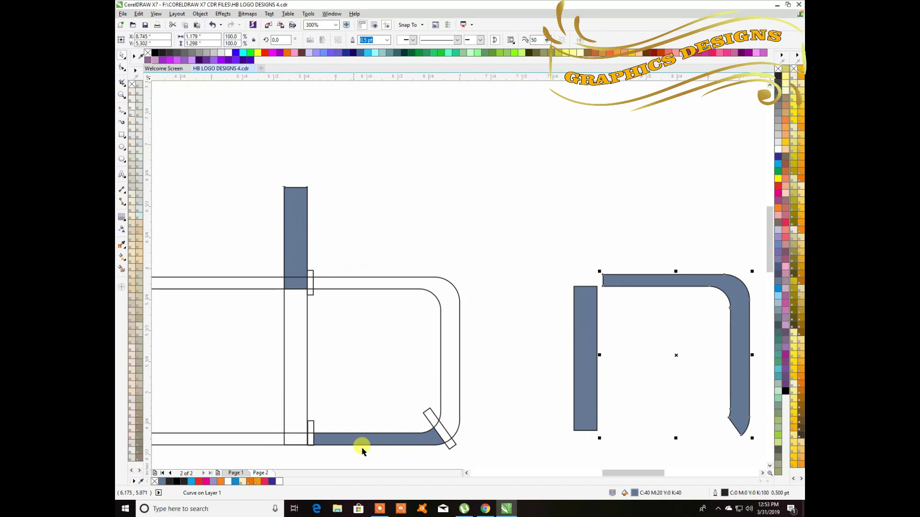
pyautogui.click(372, 440)
pyautogui.hotkey('ctrl', 'r')
pyautogui.click(298, 225)
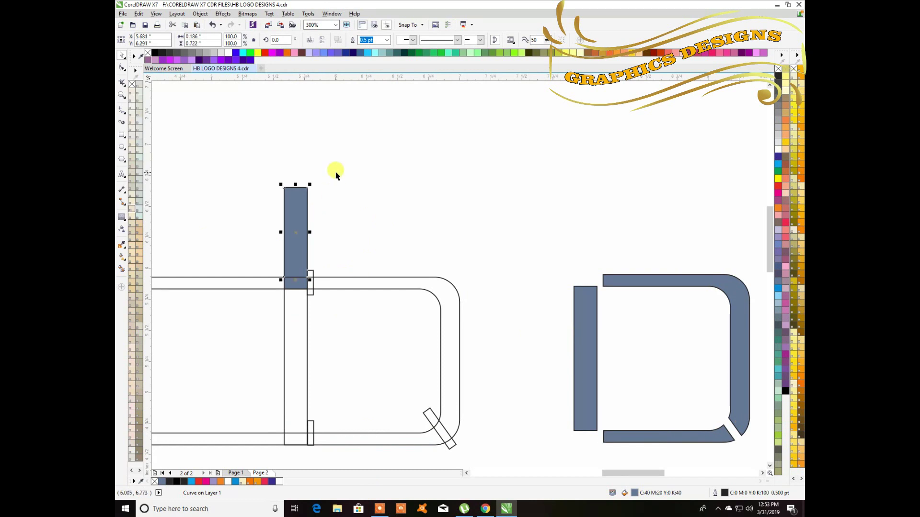
pyautogui.hotkey('ctrl', 'r')
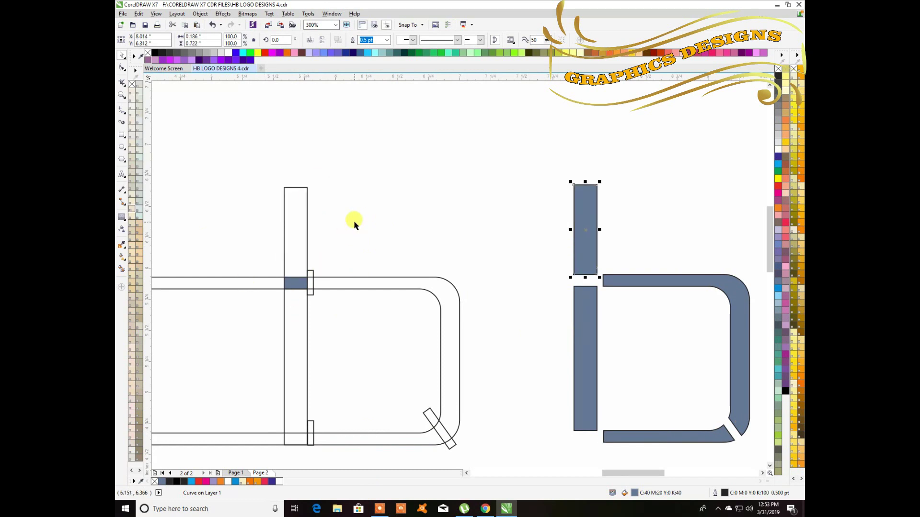
# - Delete the construction outlines together with the small filled square where the bar crosses the frame, keeping the separated filled pieces
pyautogui.click(460, 210)
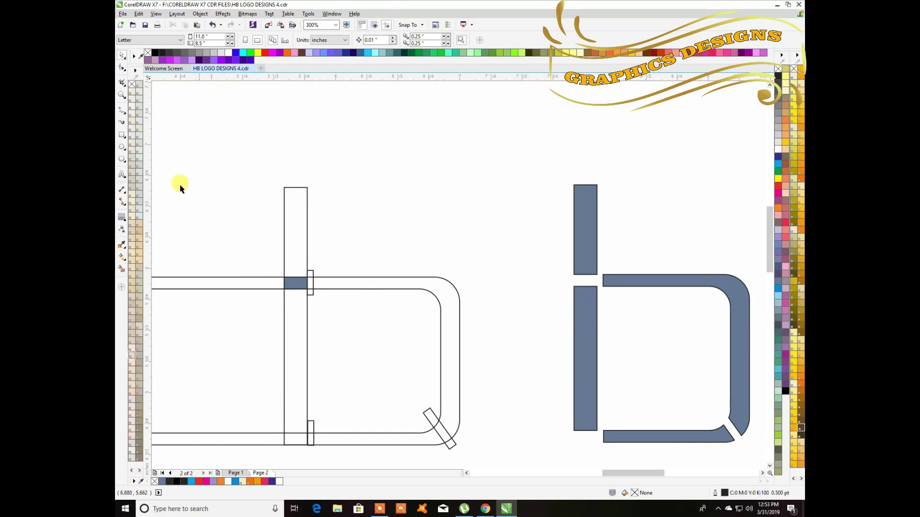
pyautogui.scroll(-1, 393, 258)
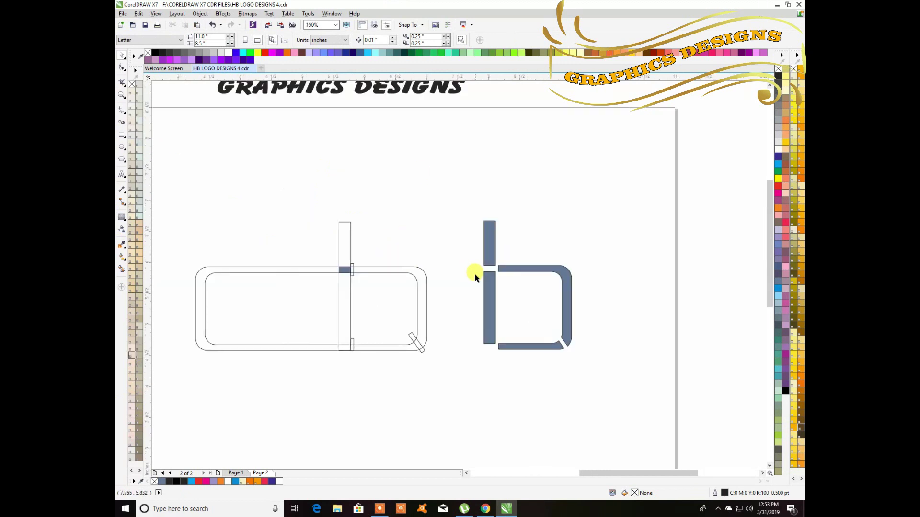
pyautogui.scroll(1, 519, 320)
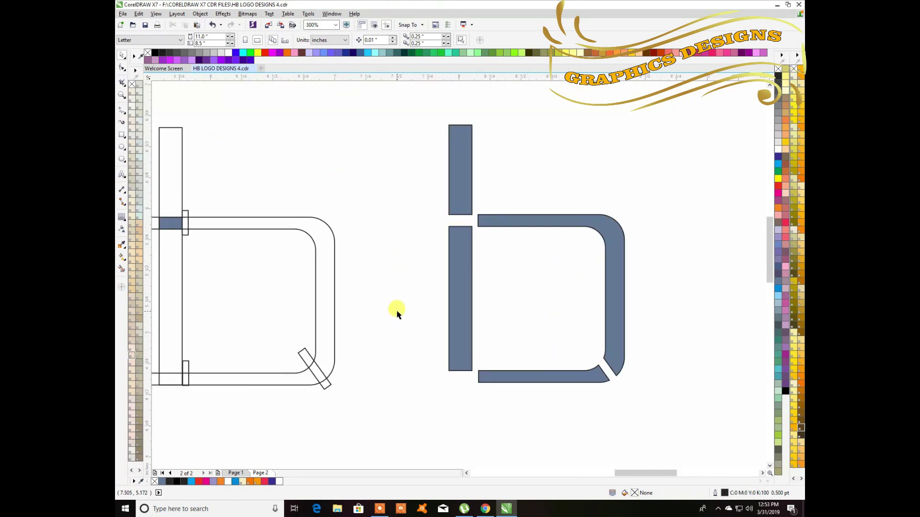
pyautogui.scroll(-2, 395, 312)
pyautogui.moveTo(392, 349); pyautogui.dragTo(261, 223)
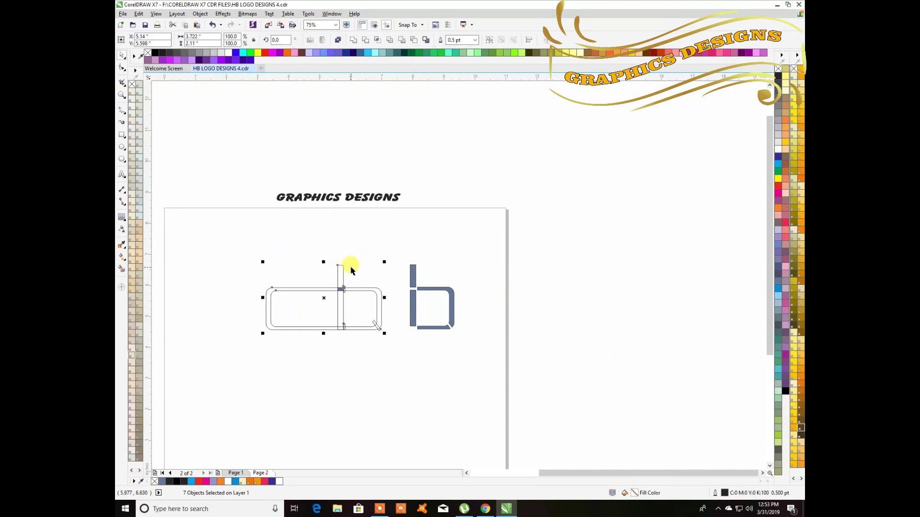
pyautogui.press('Delete')
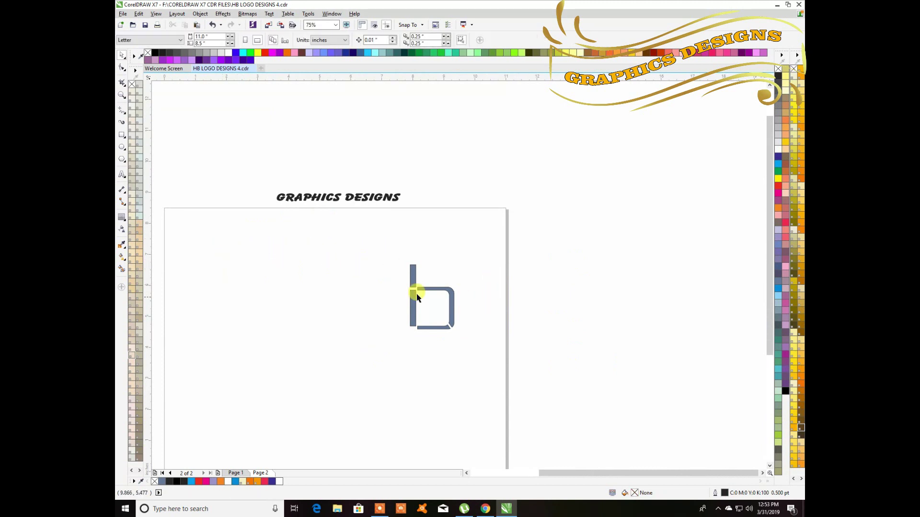
# - Move the four blue-grey filled pieces together slightly up and to the left on the page
pyautogui.scroll(1, 416, 296)
pyautogui.scroll(2, 422, 295)
pyautogui.scroll(-1, 421, 293)
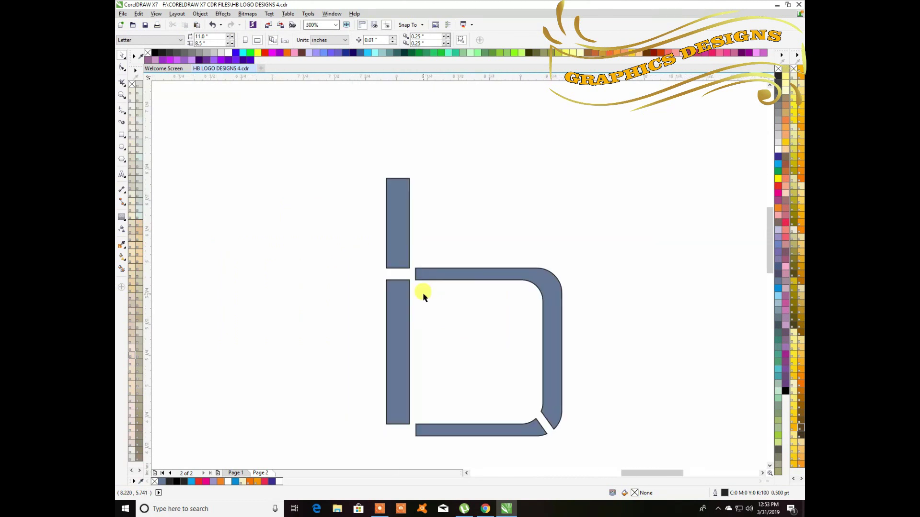
pyautogui.moveTo(351, 152); pyautogui.dragTo(599, 453)
pyautogui.moveTo(487, 273); pyautogui.dragTo(439, 257)
pyautogui.click(488, 298)
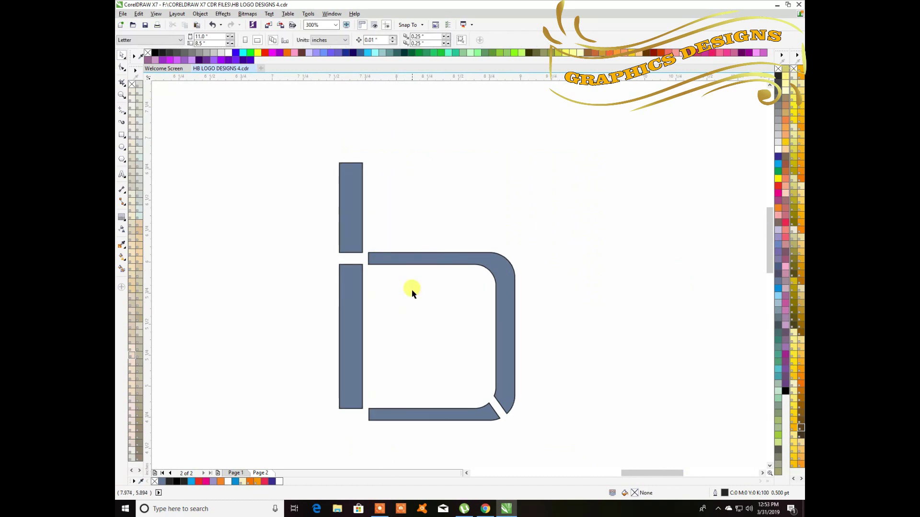
# - Fill the upper-right and lower frame pieces with orange and both vertical bar sections with blue
pyautogui.click(406, 258)
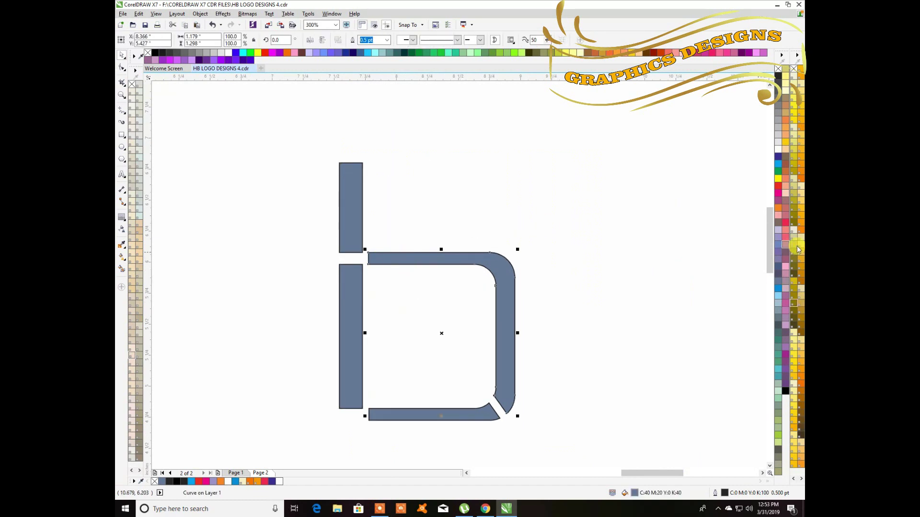
pyautogui.click(220, 482)
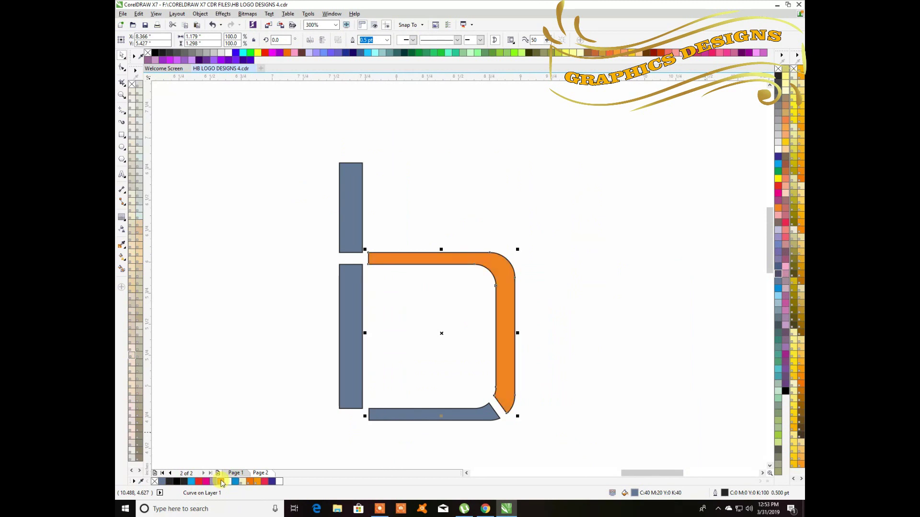
pyautogui.click(358, 339)
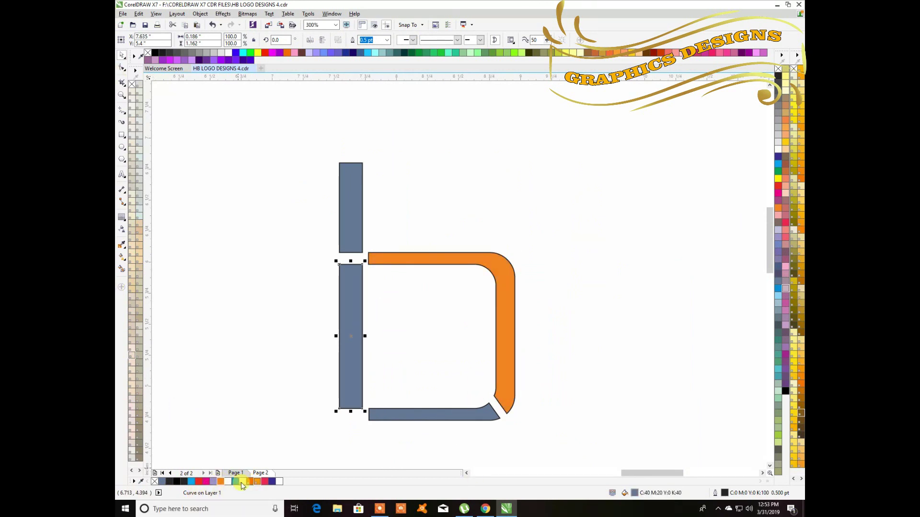
pyautogui.click(353, 203)
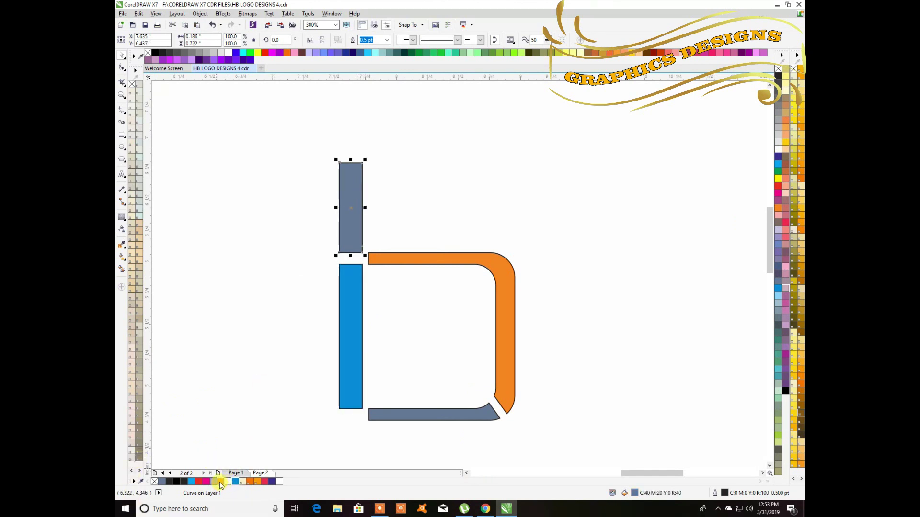
pyautogui.click(219, 482)
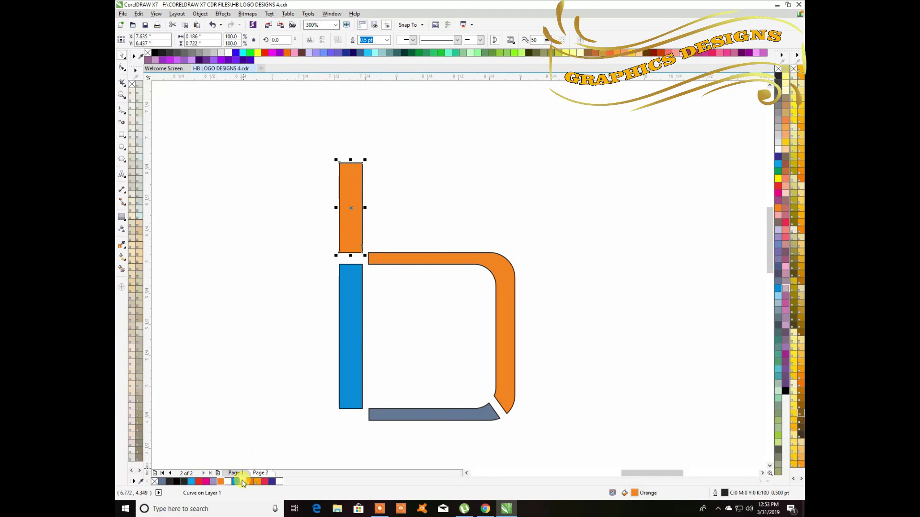
pyautogui.click(242, 482)
pyautogui.click(415, 413)
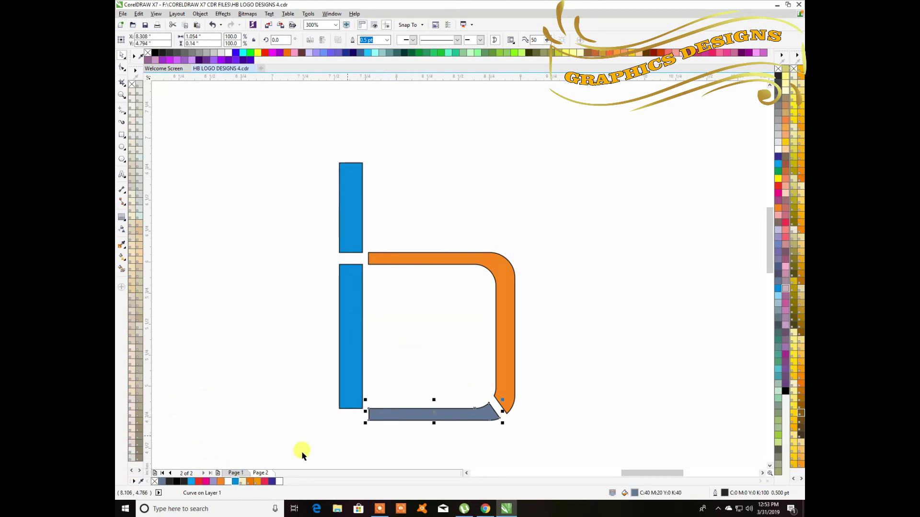
pyautogui.click(221, 481)
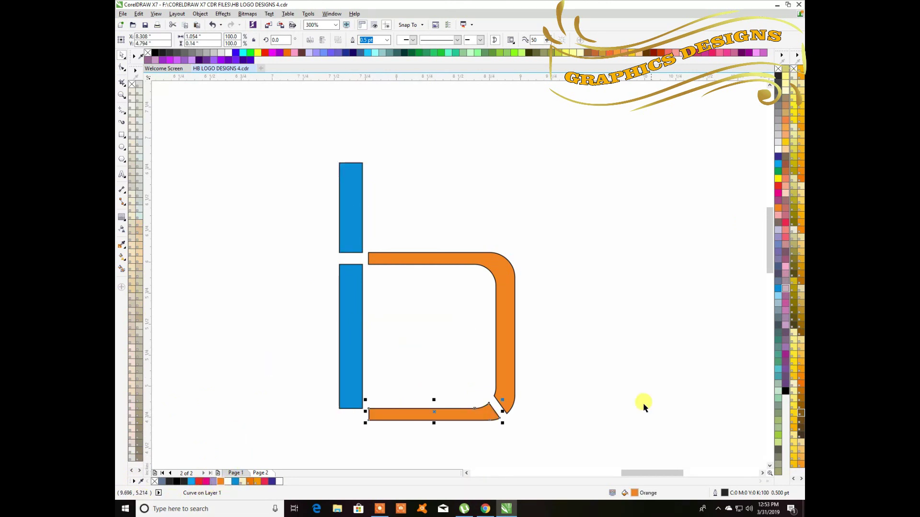
# - Remove the outline from all four coloured logo pieces
pyautogui.moveTo(294, 140); pyautogui.dragTo(547, 443)
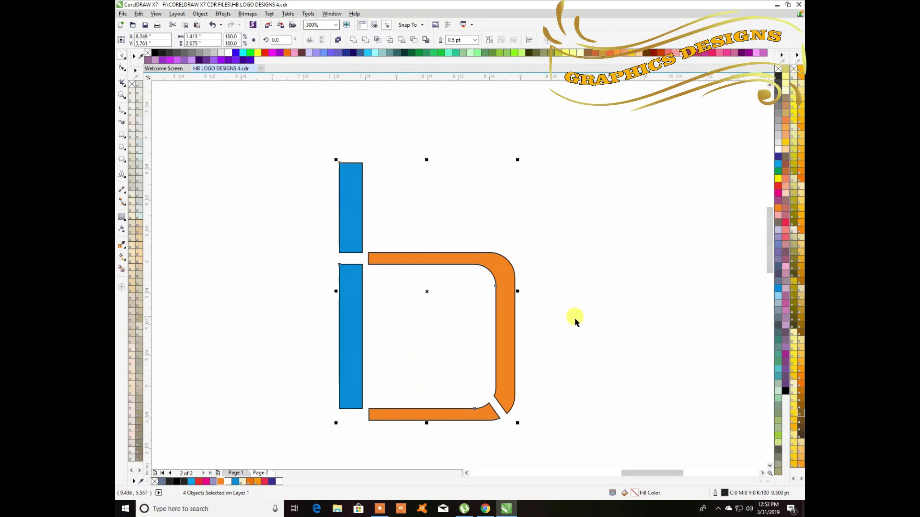
pyautogui.rightClick(778, 69)
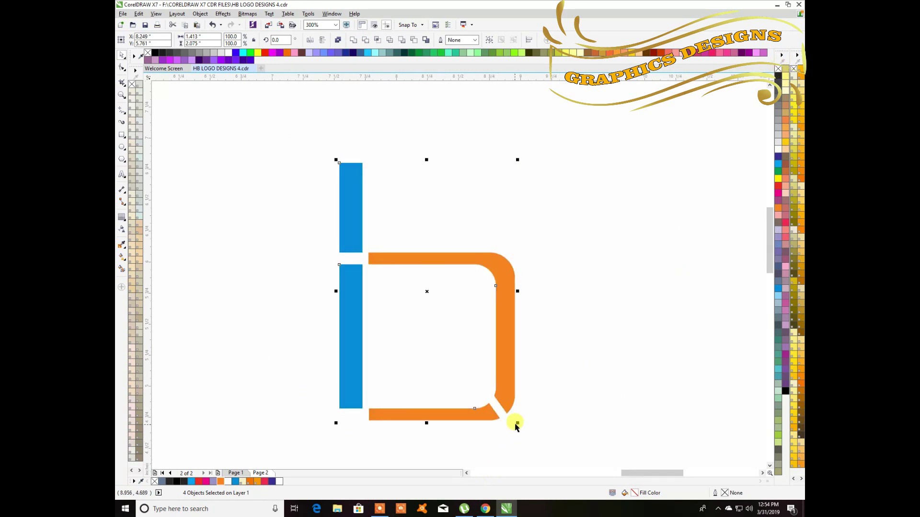
# - Scale the four coloured pieces down to about 0.99 by 1.45 inches, shifted slightly right and down, and group them
pyautogui.moveTo(518, 424); pyautogui.dragTo(488, 344)
pyautogui.moveTo(415, 222); pyautogui.dragTo(461, 239)
pyautogui.click(488, 39)
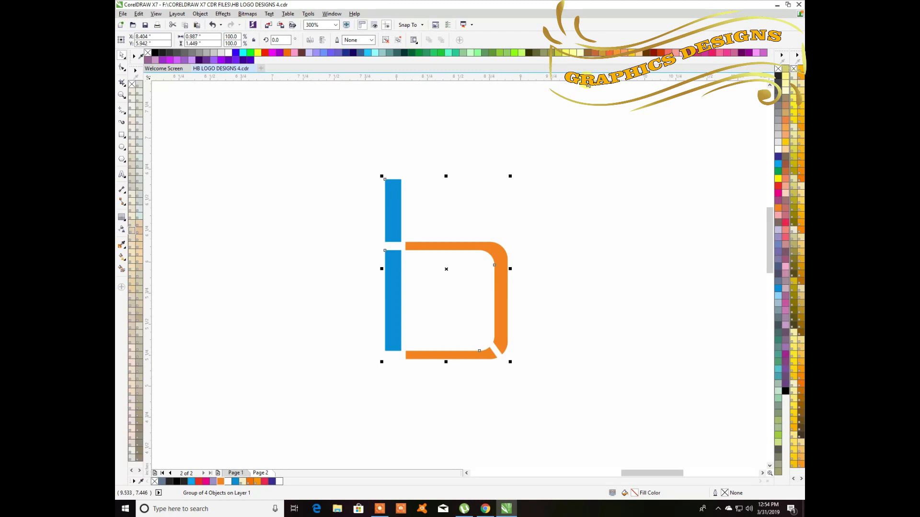
# - Apply a one-step inside contour with a 0.005 inch offset to the grouped logo
pyautogui.click(125, 221)
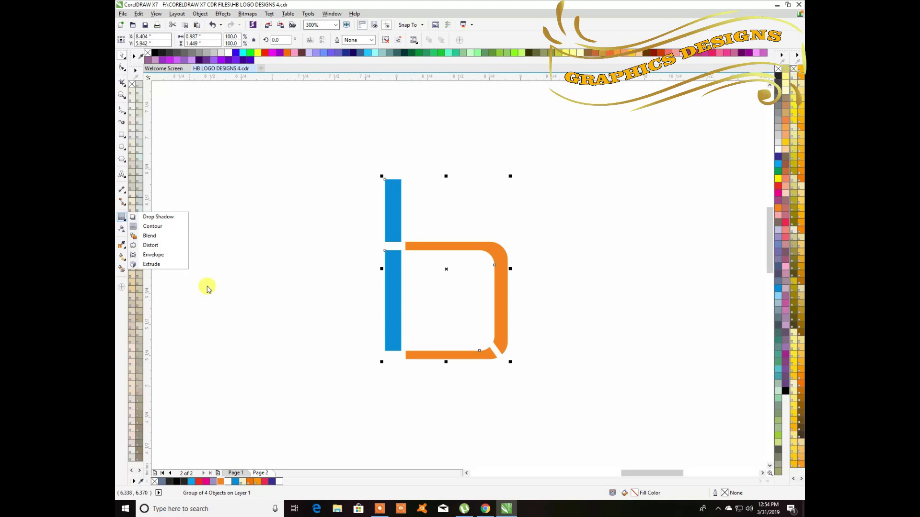
pyautogui.click(152, 226)
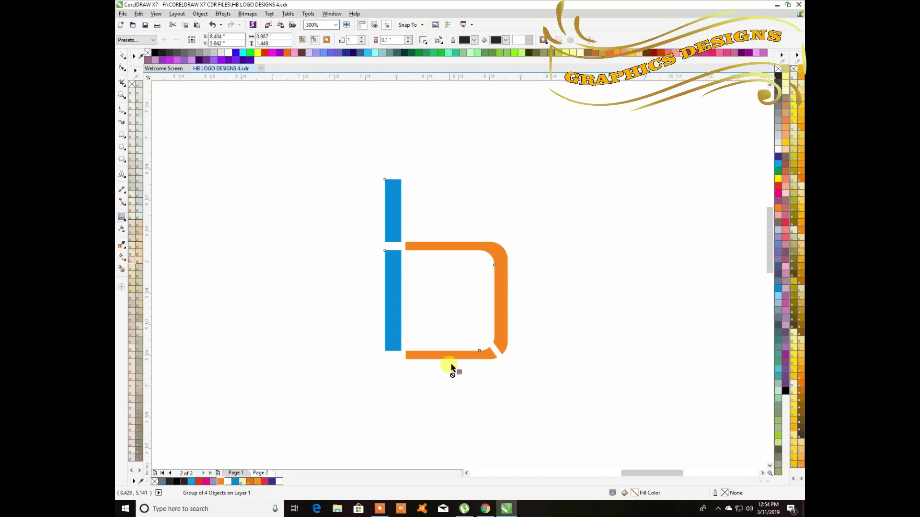
pyautogui.moveTo(453, 356)
pyautogui.mouseDown()
pyautogui.moveTo(450, 277)
pyautogui.moveTo(452, 355)
pyautogui.mouseUp()
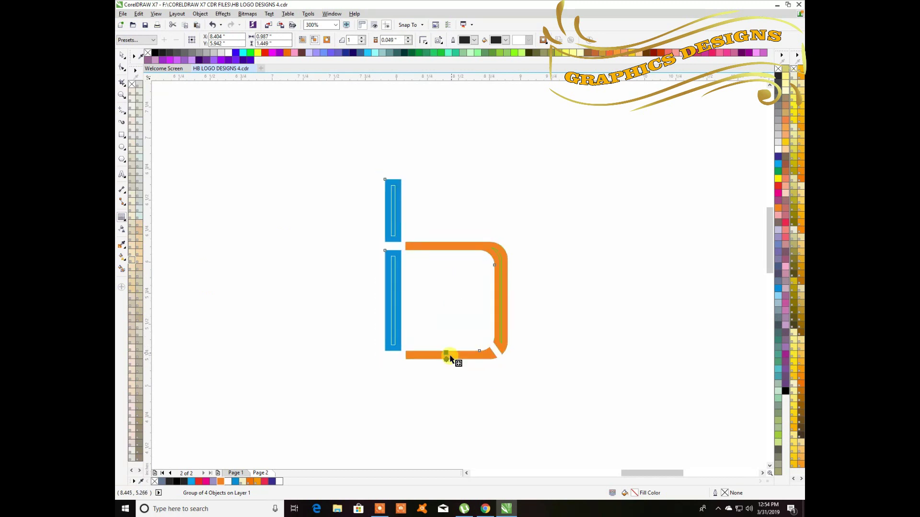
pyautogui.moveTo(451, 353); pyautogui.dragTo(455, 359)
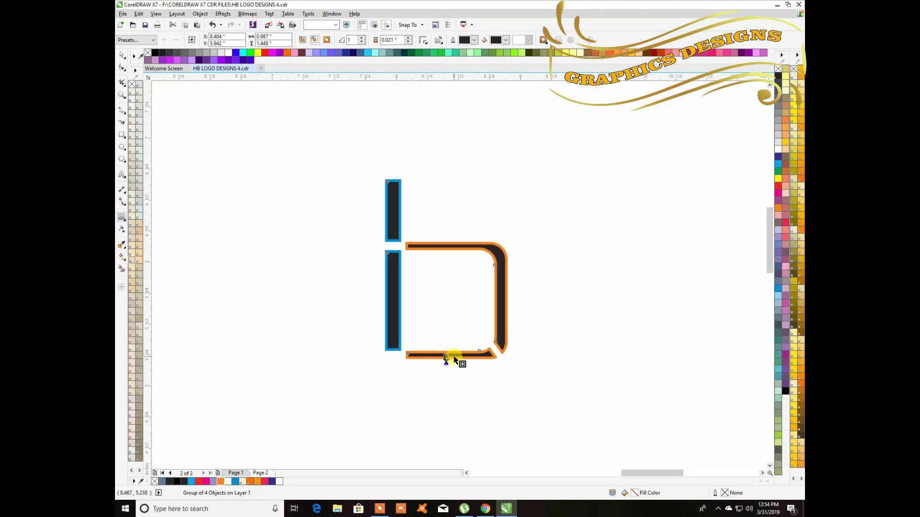
pyautogui.scroll(2, 455, 359)
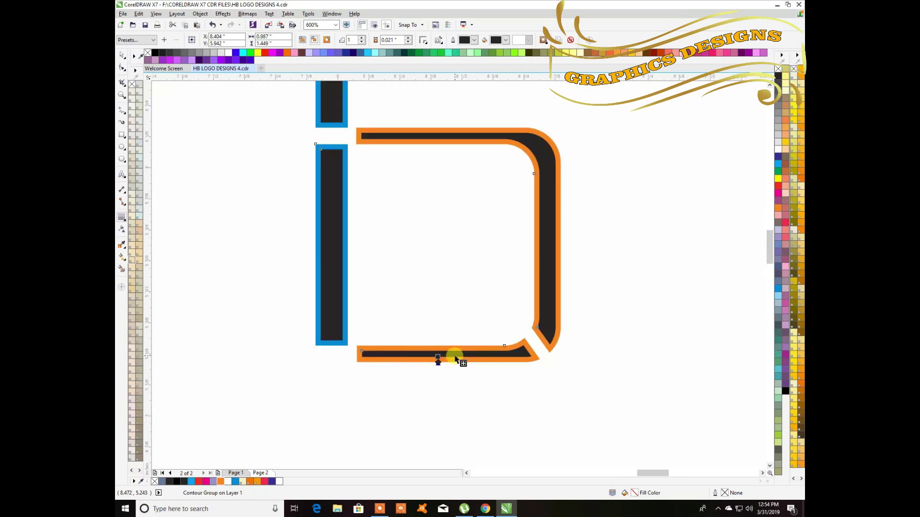
pyautogui.scroll(2, 448, 355)
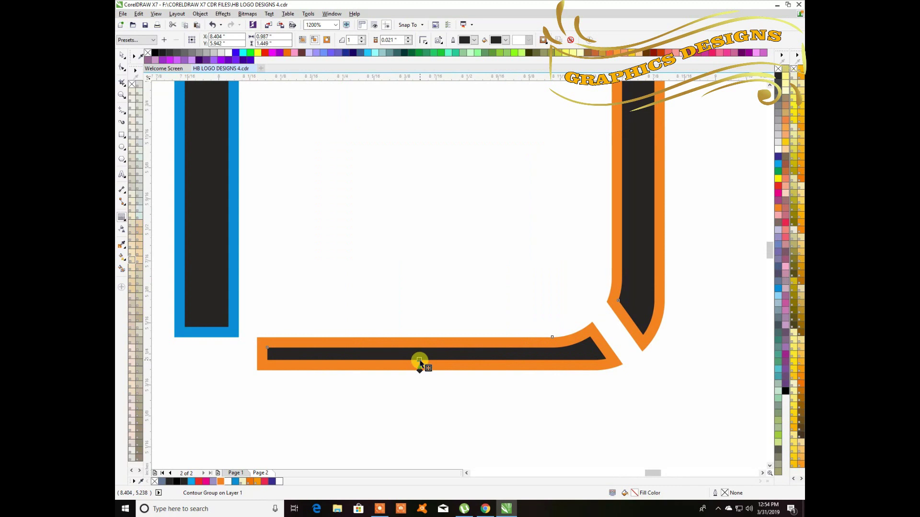
pyautogui.moveTo(420, 365); pyautogui.dragTo(419, 373)
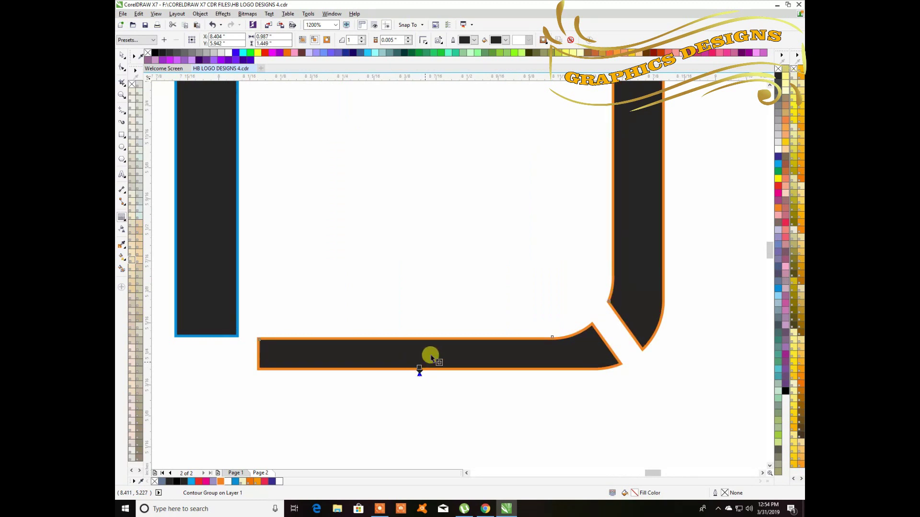
pyautogui.click(127, 61)
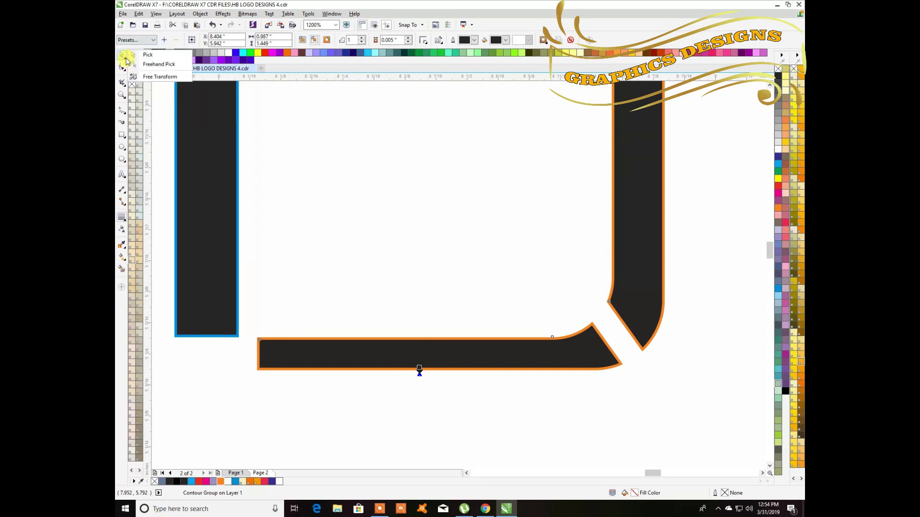
pyautogui.click(149, 62)
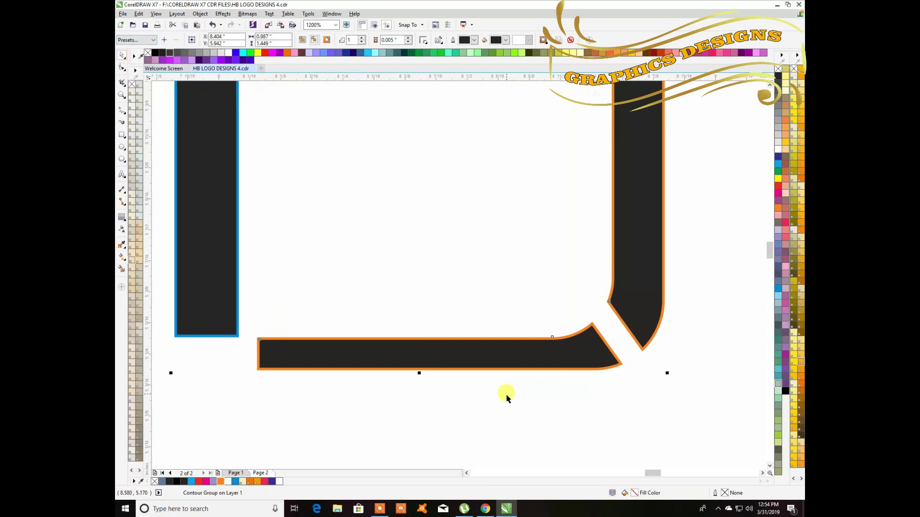
pyautogui.click(394, 287)
# - Break the contour group apart so the black contour is separate from the coloured logo
pyautogui.scroll(-1, 394, 288)
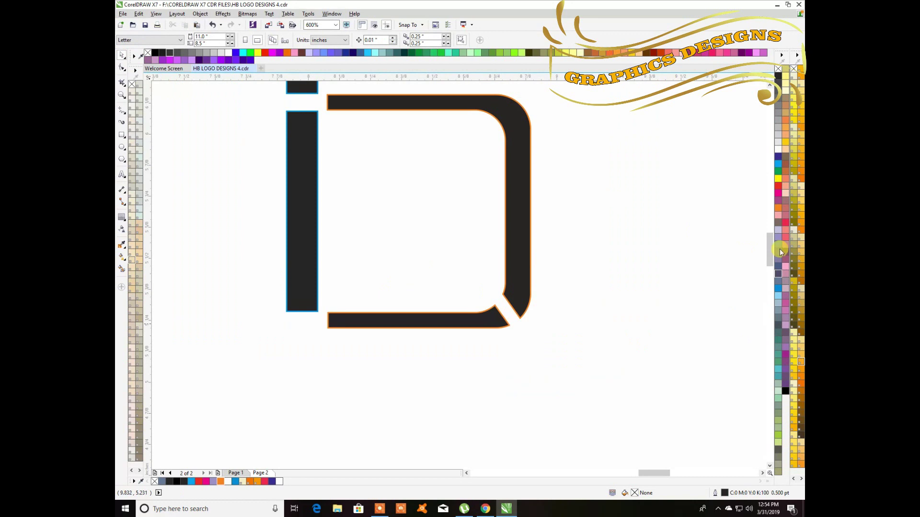
pyautogui.scroll(3, 772, 249)
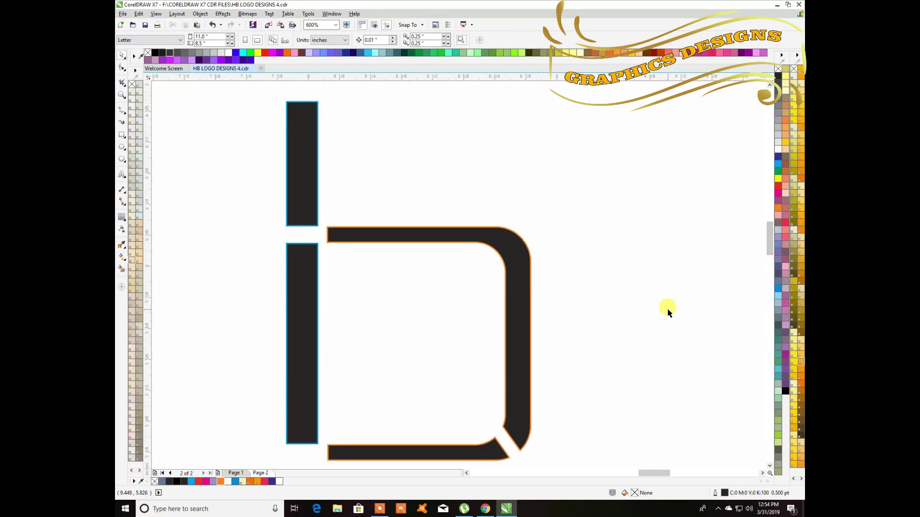
pyautogui.moveTo(244, 83); pyautogui.dragTo(542, 454)
pyautogui.scroll(-1, 551, 469)
pyautogui.click(515, 384)
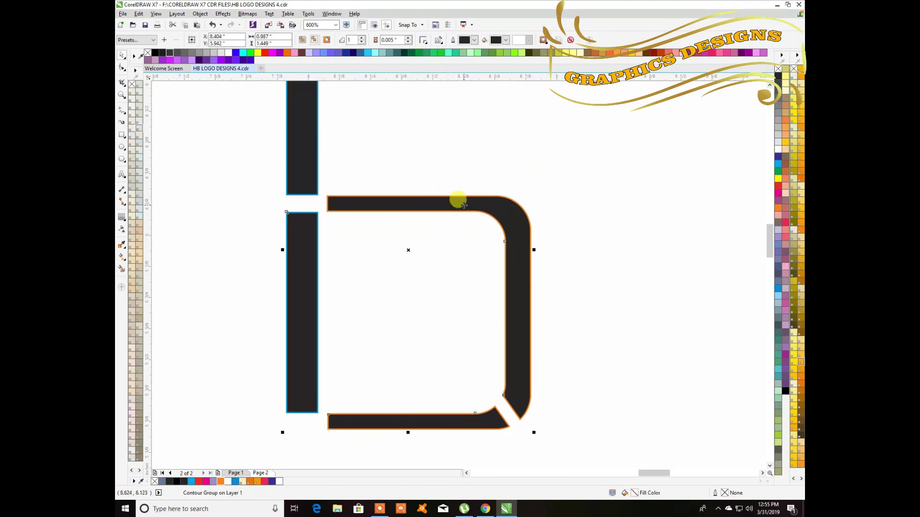
pyautogui.rightClick(464, 205)
pyautogui.click(491, 221)
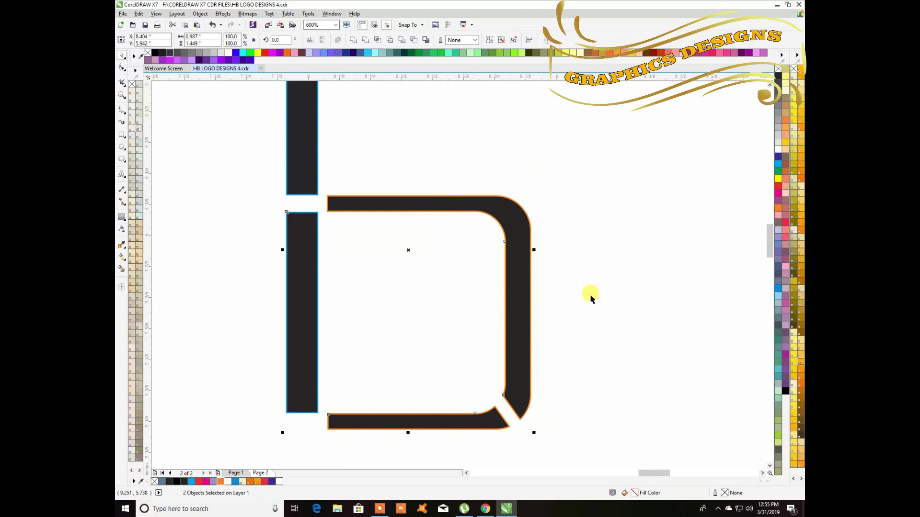
# - Move the coloured logo and its black contour together about 0.2 inch to the right and deselect them
pyautogui.moveTo(518, 287); pyautogui.dragTo(575, 290)
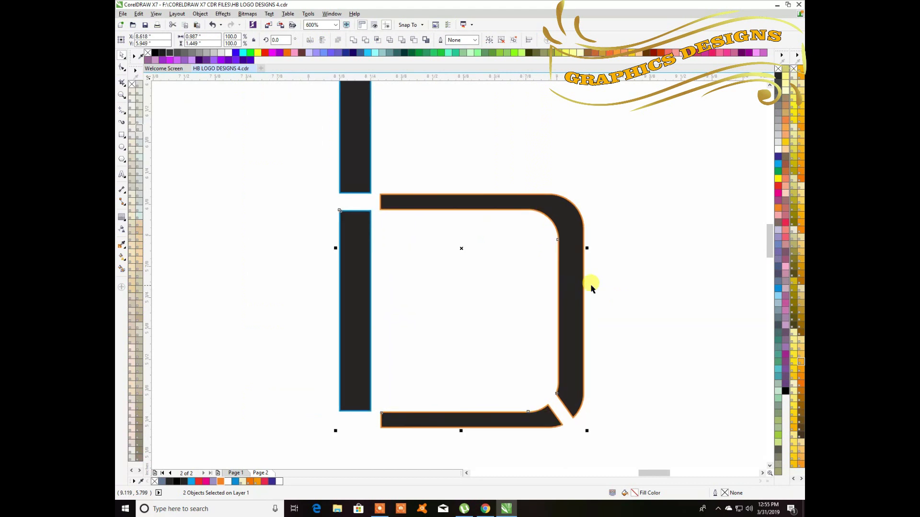
pyautogui.scroll(-2, 597, 291)
pyautogui.scroll(1, 596, 291)
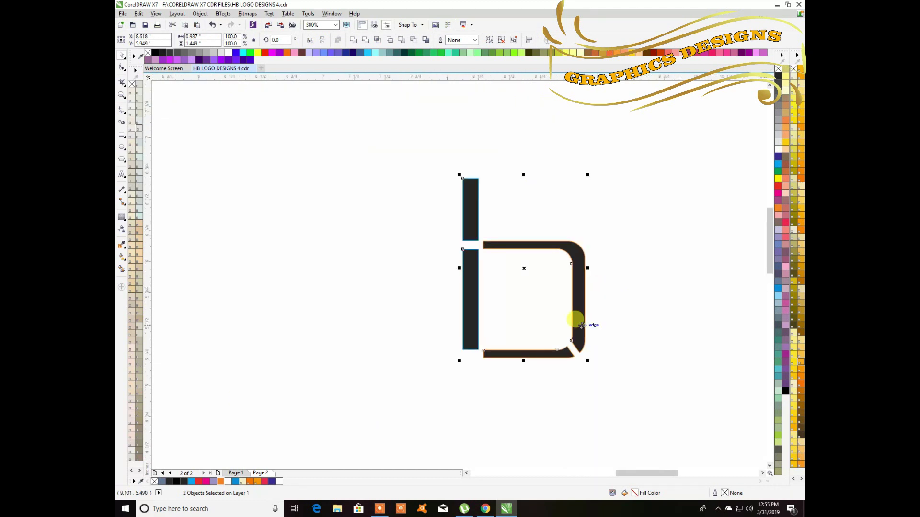
pyautogui.click(555, 266)
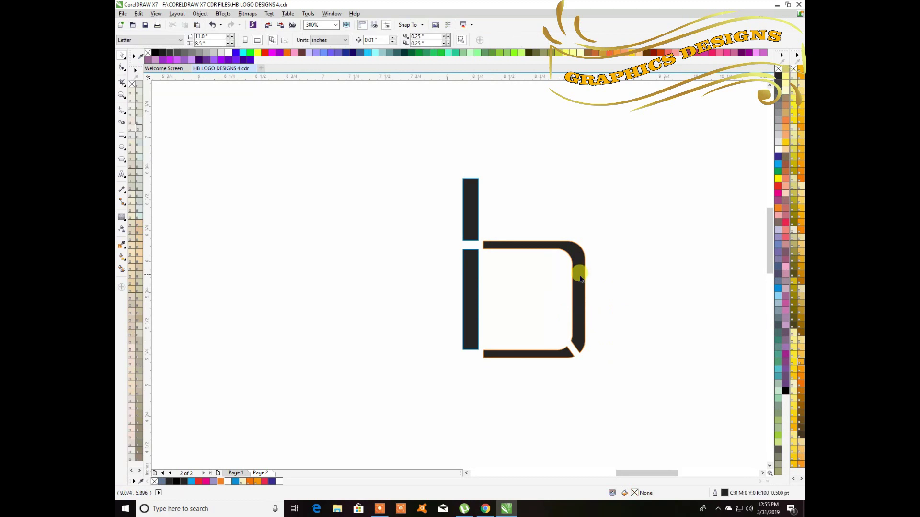
# - Move only the black contour group down and to the left, off the coloured logo pieces
pyautogui.click(473, 211)
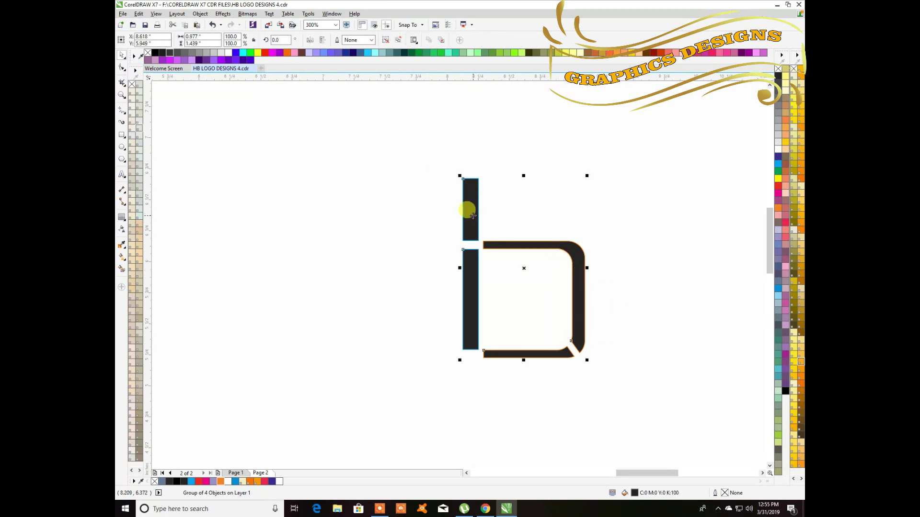
pyautogui.scroll(1, 534, 274)
pyautogui.moveTo(405, 166); pyautogui.dragTo(343, 195)
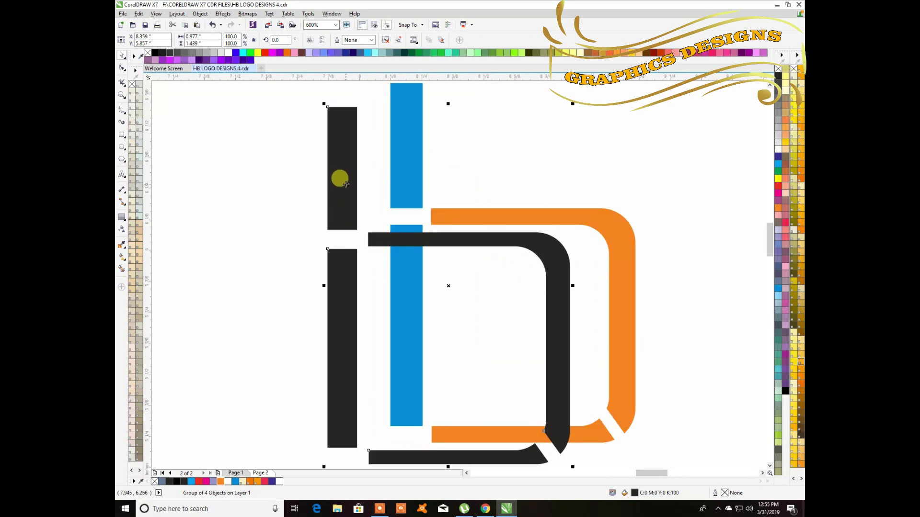
# - Undo the last move of the black contour group, fill the group white and deselect it
pyautogui.hotkey('ctrl', 'z')
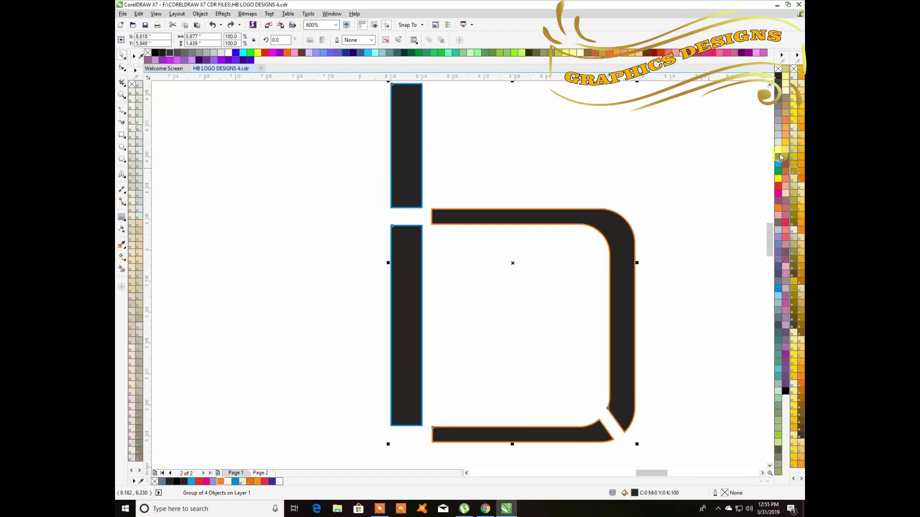
pyautogui.click(778, 149)
pyautogui.scroll(-1, 499, 247)
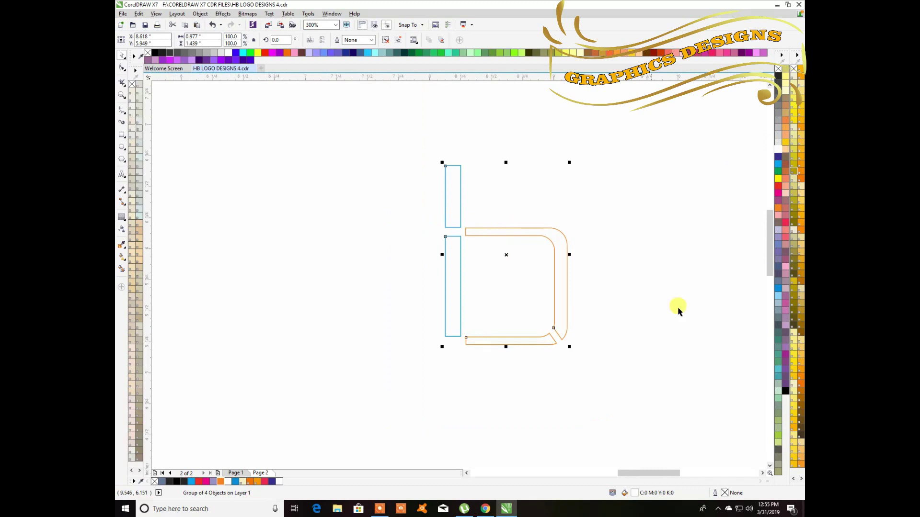
pyautogui.moveTo(770, 246); pyautogui.dragTo(767, 235)
pyautogui.moveTo(655, 473); pyautogui.dragTo(664, 472)
pyautogui.click(698, 355)
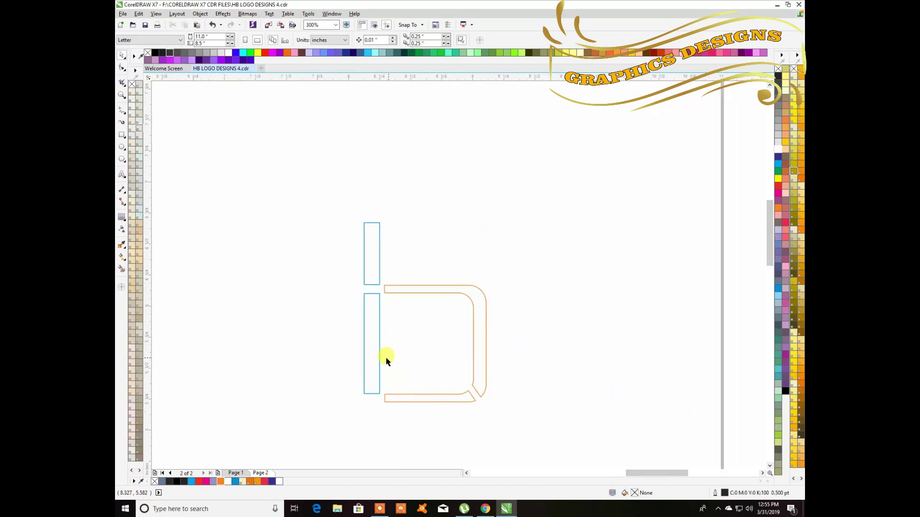
# - Ungroup the white contour group into separate pieces and deselect them
pyautogui.click(373, 362)
pyautogui.click(386, 41)
pyautogui.click(698, 369)
# - Apply a linear transparency across the two white contour bars over the blue stem, from below the lower bar up to the gap between them
pyautogui.moveTo(339, 210); pyautogui.dragTo(383, 418)
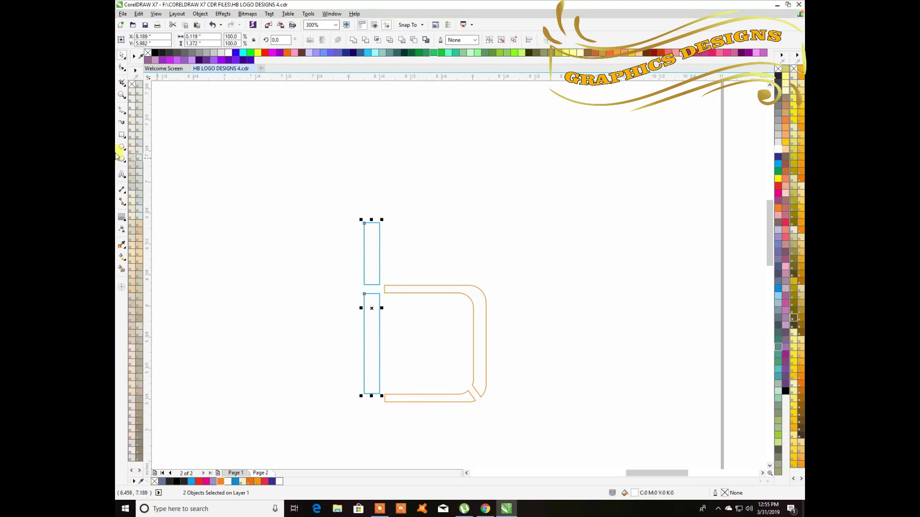
pyautogui.click(120, 231)
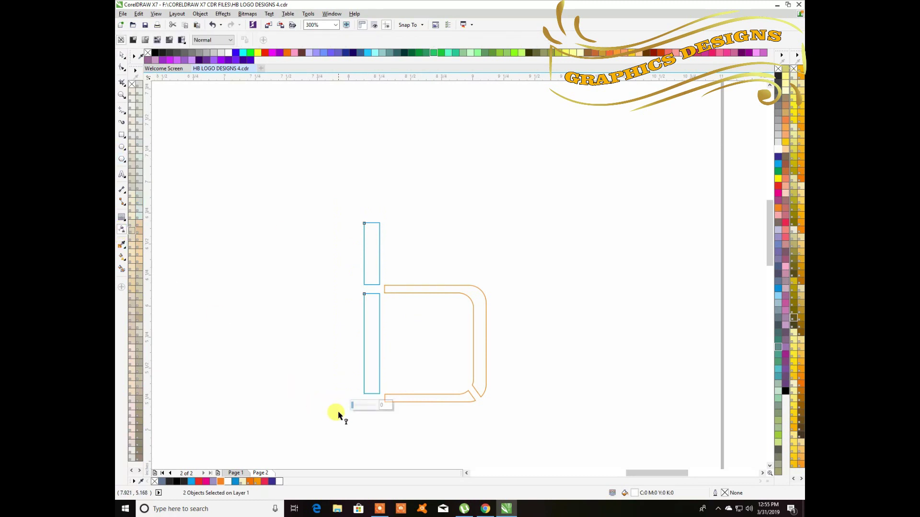
pyautogui.moveTo(340, 420); pyautogui.dragTo(371, 286)
pyautogui.scroll(2, 372, 294)
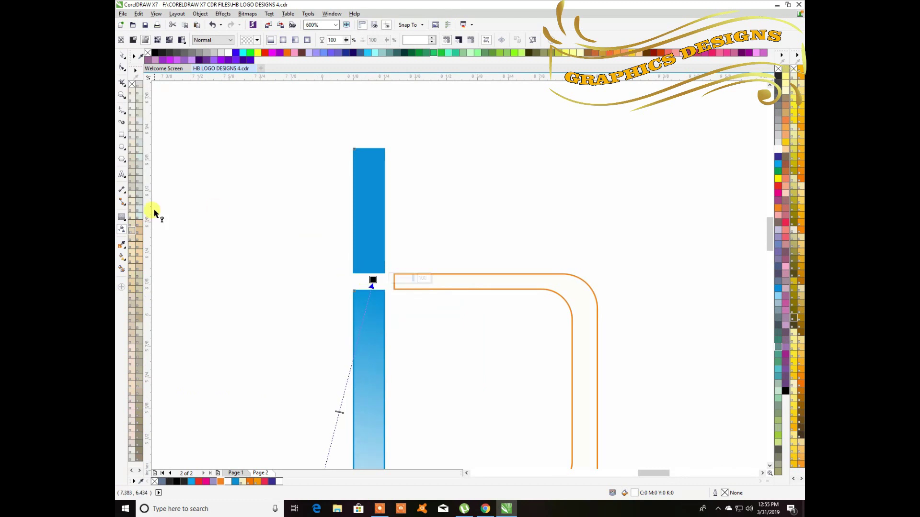
# - Convert the white contour piece over the upper blue bar to a 300 dpi CMYK bitmap
pyautogui.click(124, 56)
pyautogui.click(499, 185)
pyautogui.click(376, 214)
pyautogui.click(249, 14)
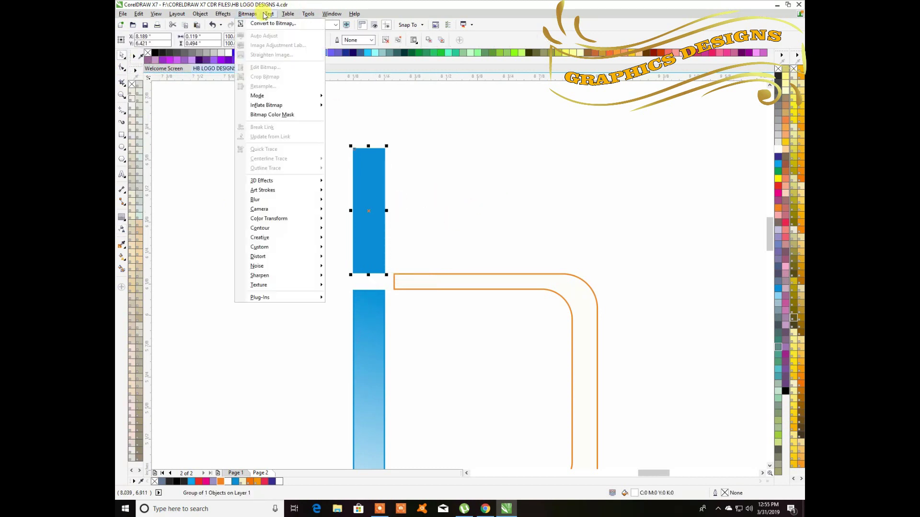
pyautogui.click(257, 25)
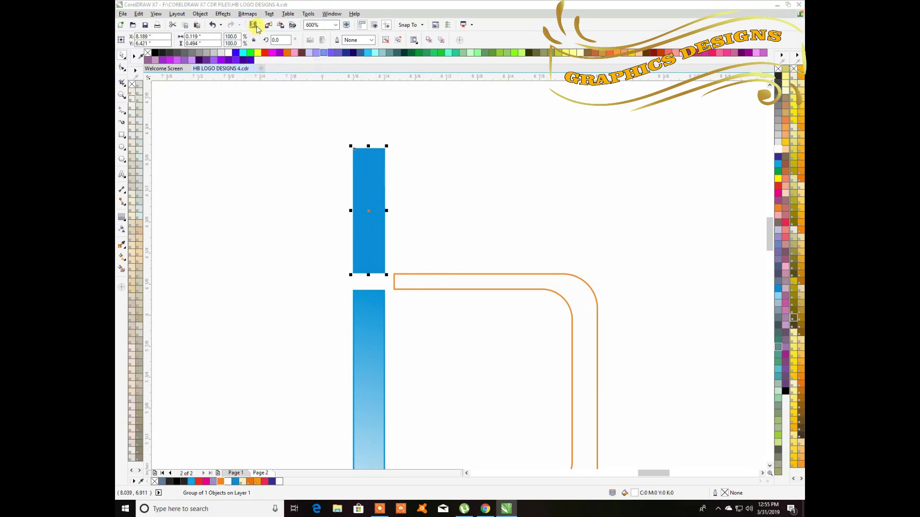
pyautogui.click(573, 291)
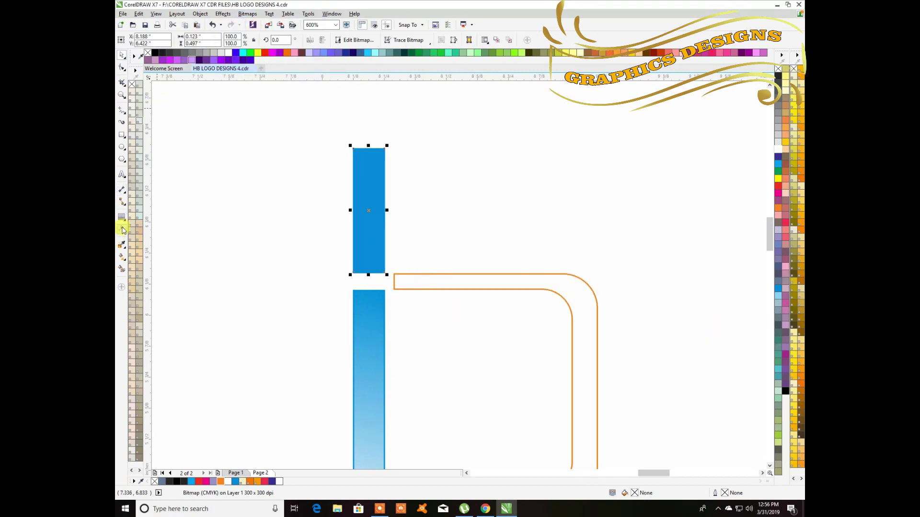
# - Try a linear transparency on the upper bar's bitmap, and undo back to the unconverted contour piece
pyautogui.click(122, 231)
pyautogui.moveTo(316, 316); pyautogui.dragTo(372, 200)
pyautogui.click(122, 56)
pyautogui.click(244, 14)
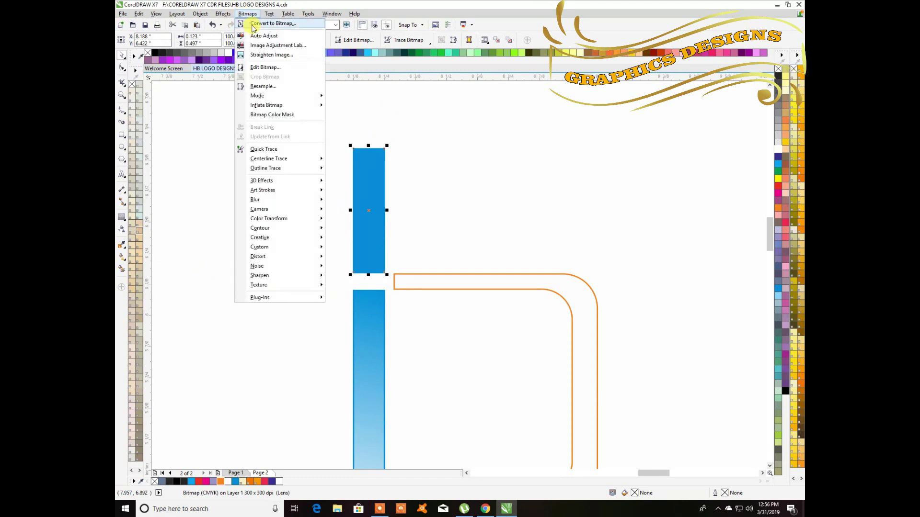
pyautogui.click(197, 174)
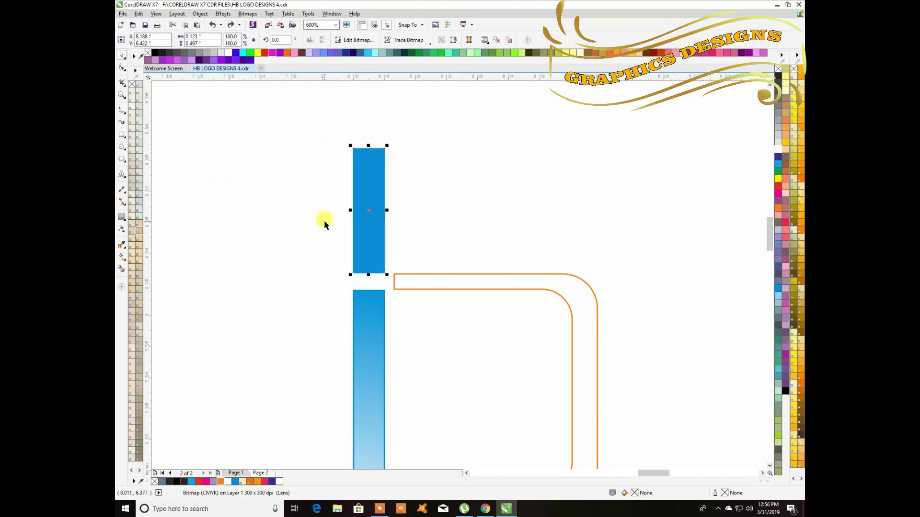
pyautogui.hotkey('ctrl', 'z')
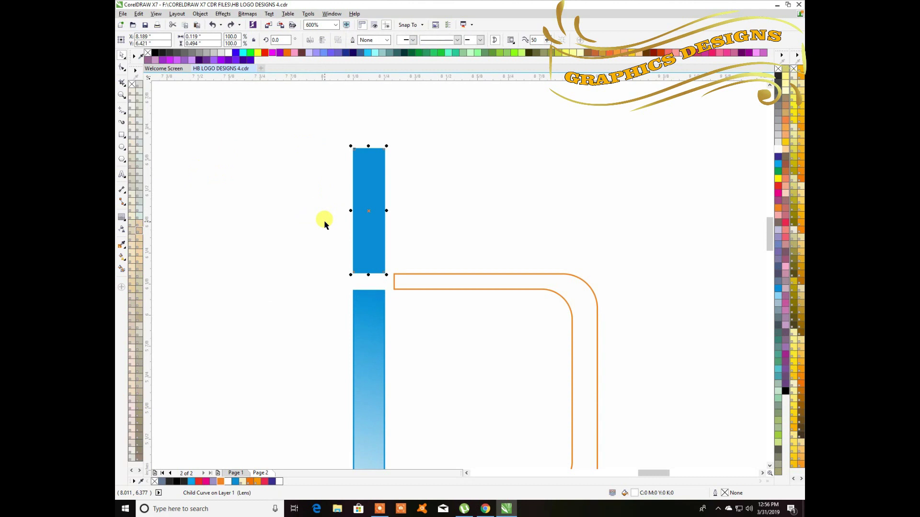
pyautogui.click(467, 230)
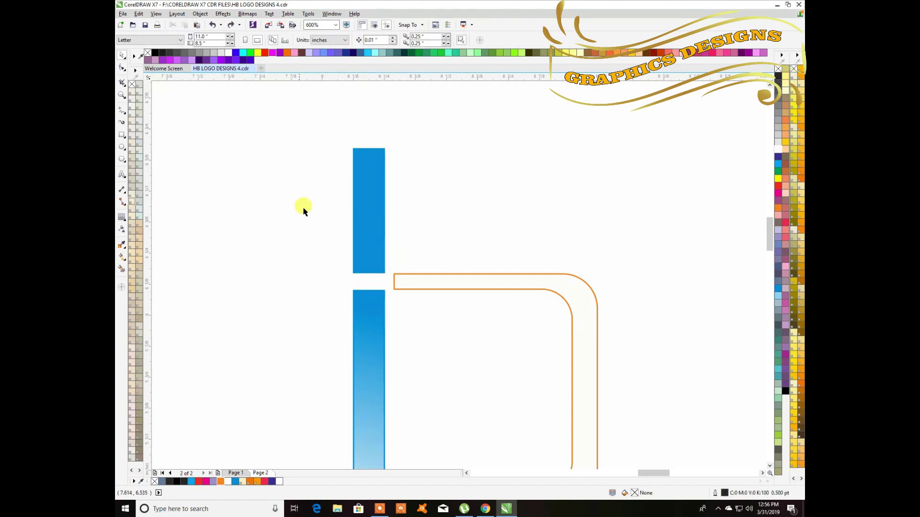
pyautogui.click(367, 208)
pyautogui.click(369, 212)
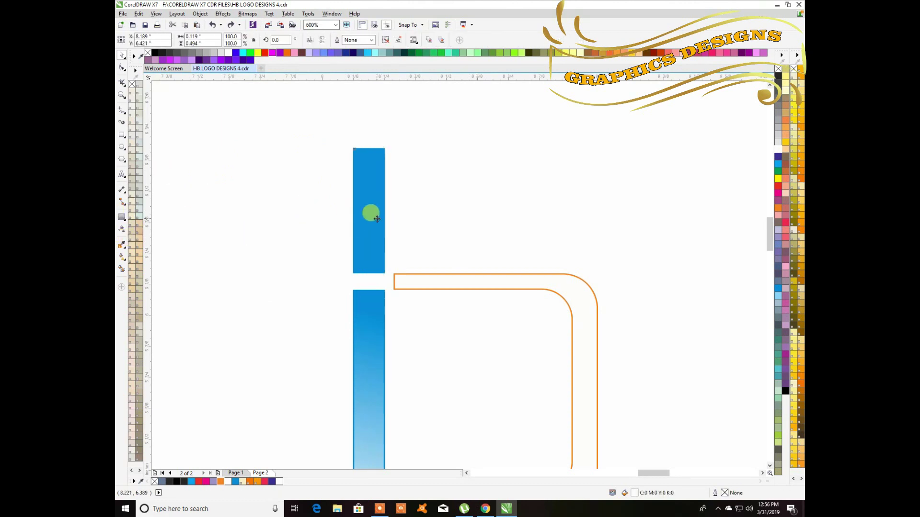
pyautogui.click(122, 233)
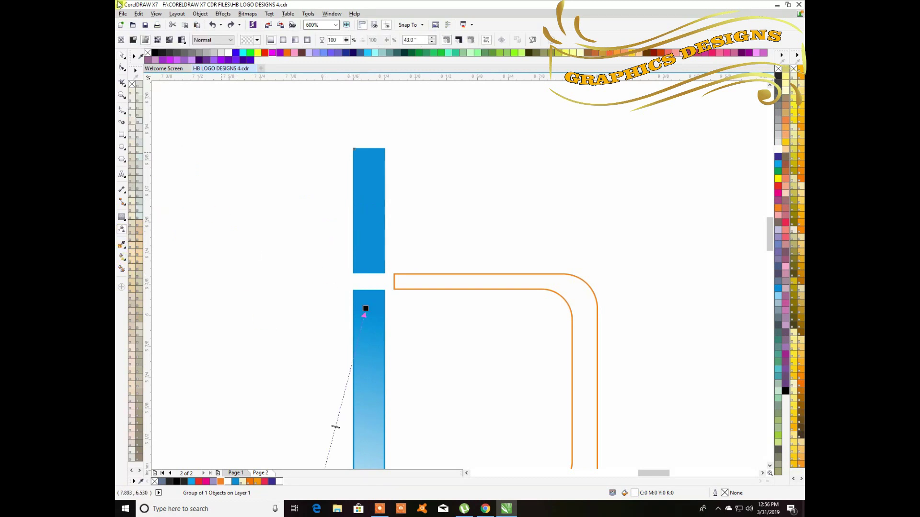
pyautogui.click(123, 56)
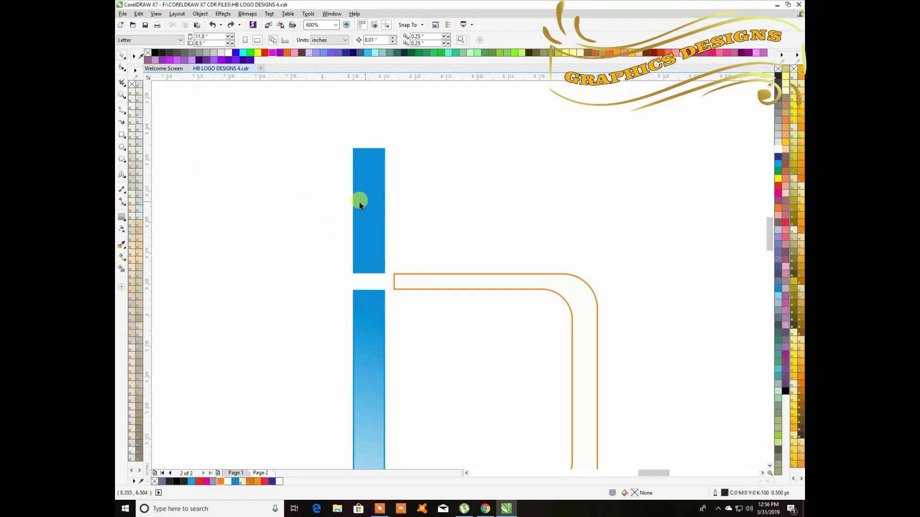
pyautogui.click(121, 233)
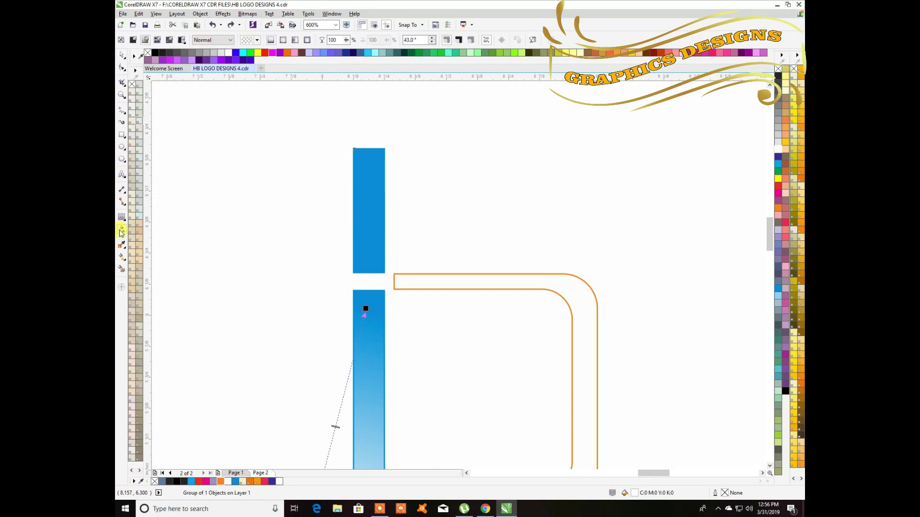
pyautogui.click(119, 57)
# - Convert the upper contour bar to a 300 dpi CMYK bitmap with anti-aliasing and a transparent background
pyautogui.click(358, 172)
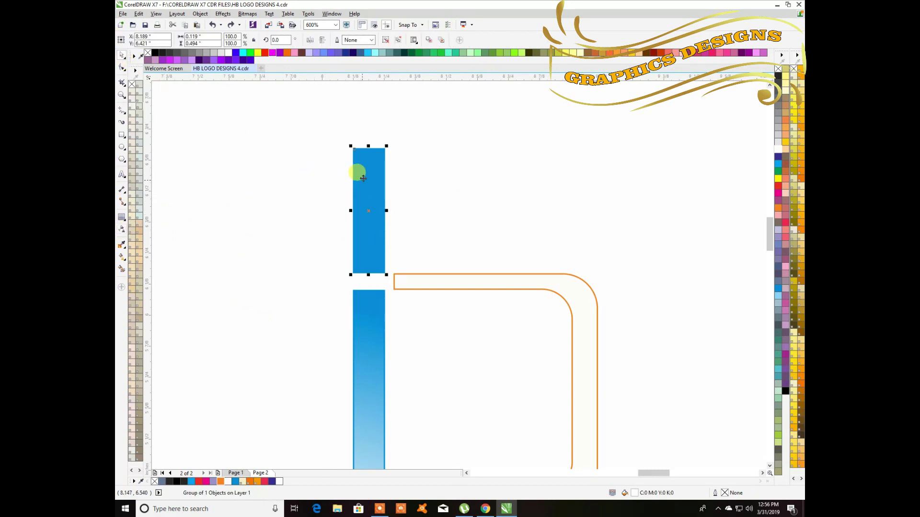
pyautogui.click(248, 14)
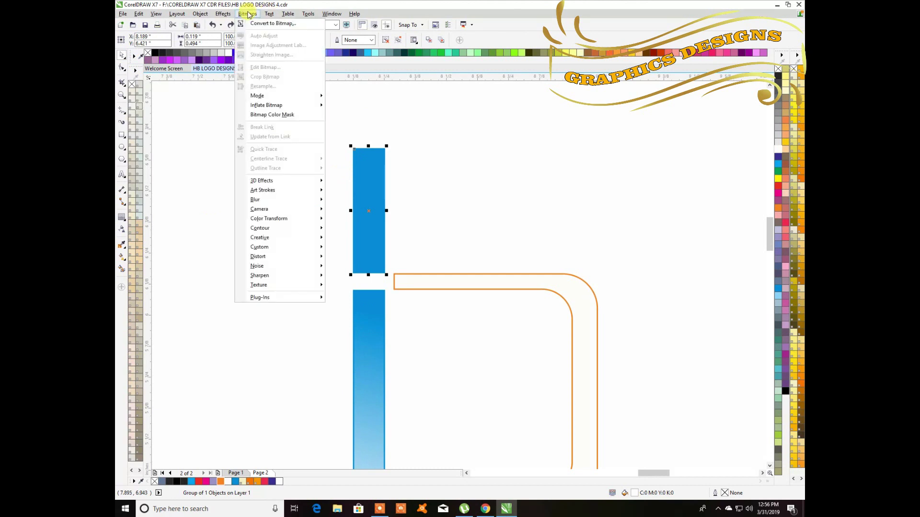
pyautogui.click(274, 26)
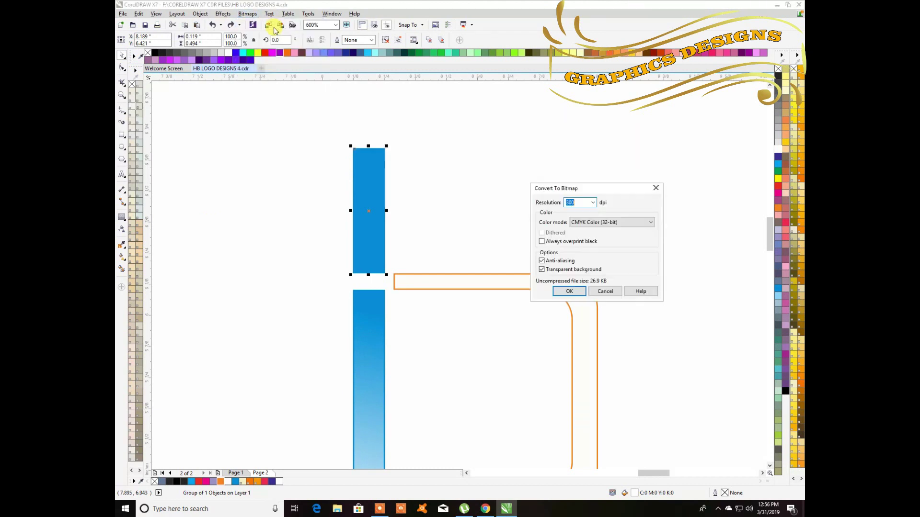
pyautogui.click(570, 292)
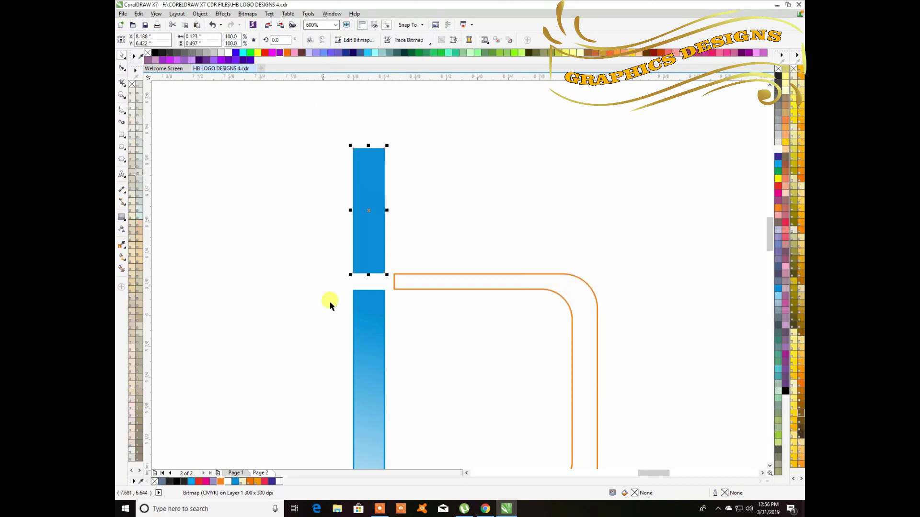
# - Try a diagonal linear transparency on the upper bar's bitmap, running from its upper right into the bar
pyautogui.click(121, 230)
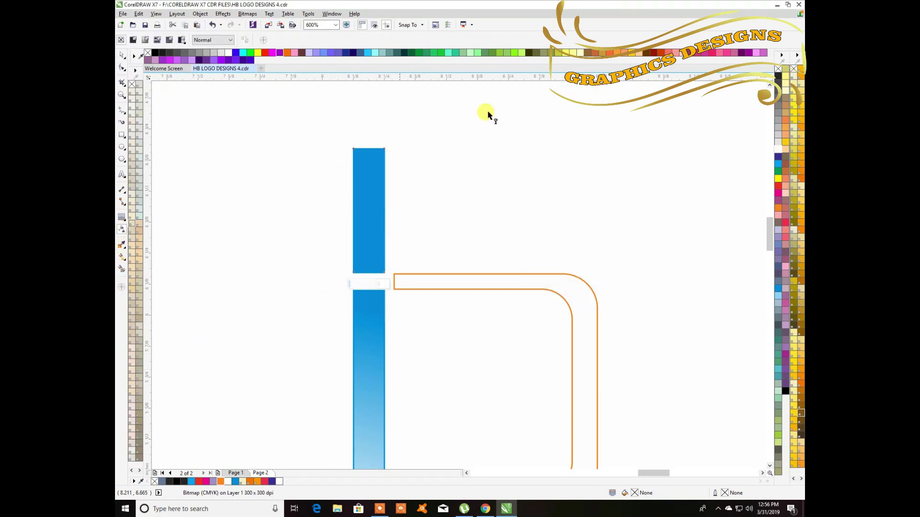
pyautogui.moveTo(485, 102); pyautogui.dragTo(366, 203)
pyautogui.moveTo(413, 124); pyautogui.dragTo(376, 133)
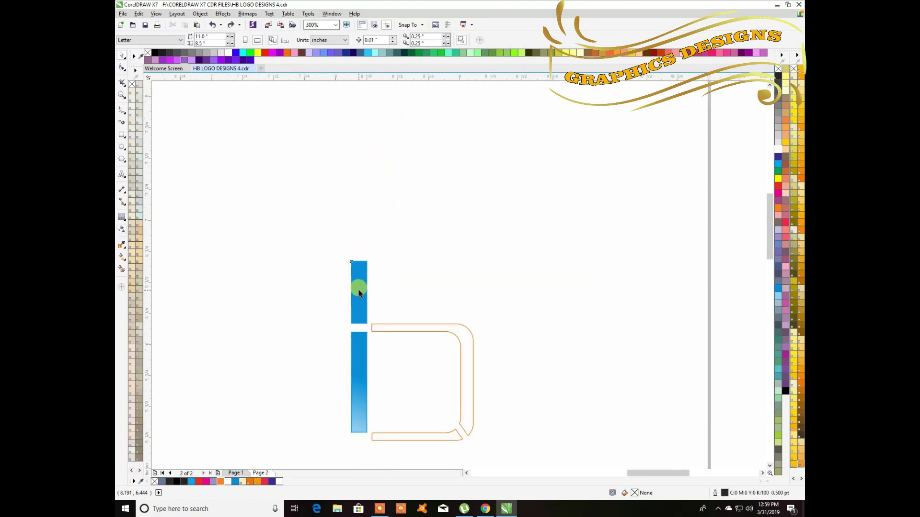
pyautogui.click(359, 293)
pyautogui.click(122, 230)
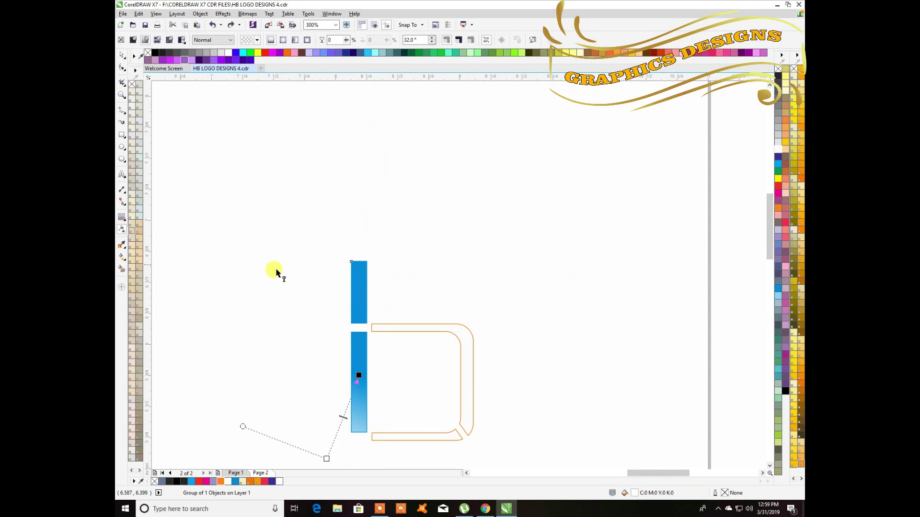
pyautogui.scroll(1, 338, 308)
pyautogui.scroll(1, 363, 316)
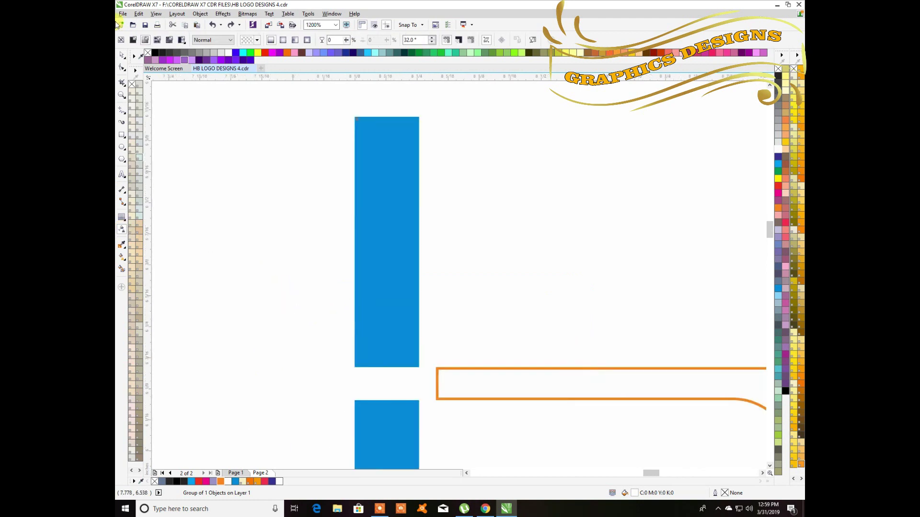
pyautogui.click(121, 56)
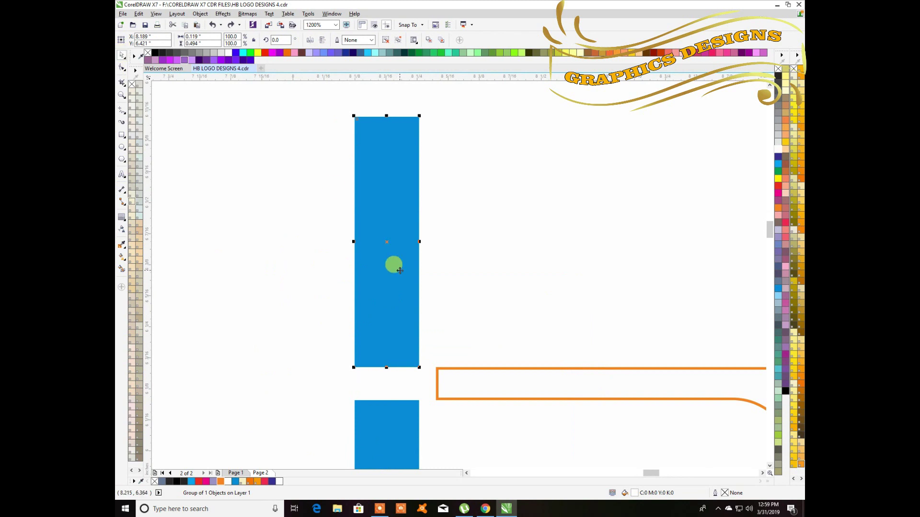
pyautogui.scroll(-1, 390, 263)
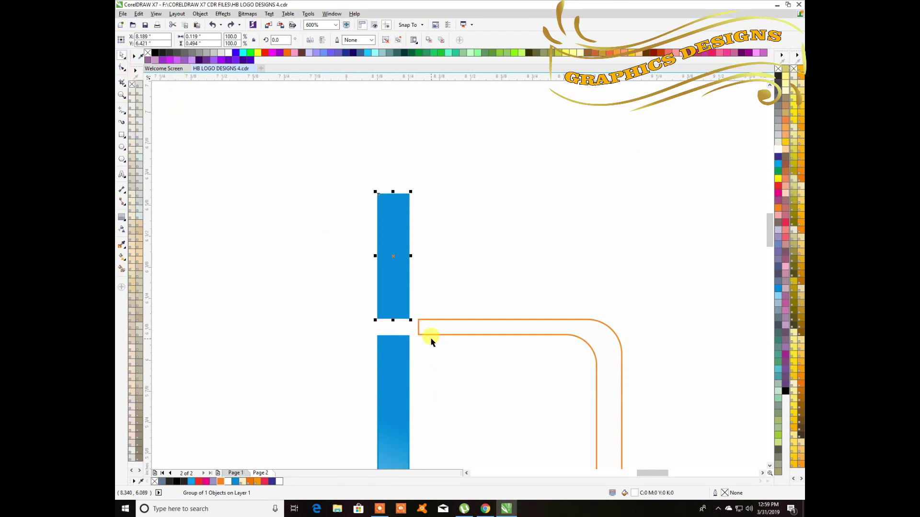
# - Apply a diagonal linear transparency at about 133° to the large white contour piece over the curved orange frame
pyautogui.scroll(-1, 524, 366)
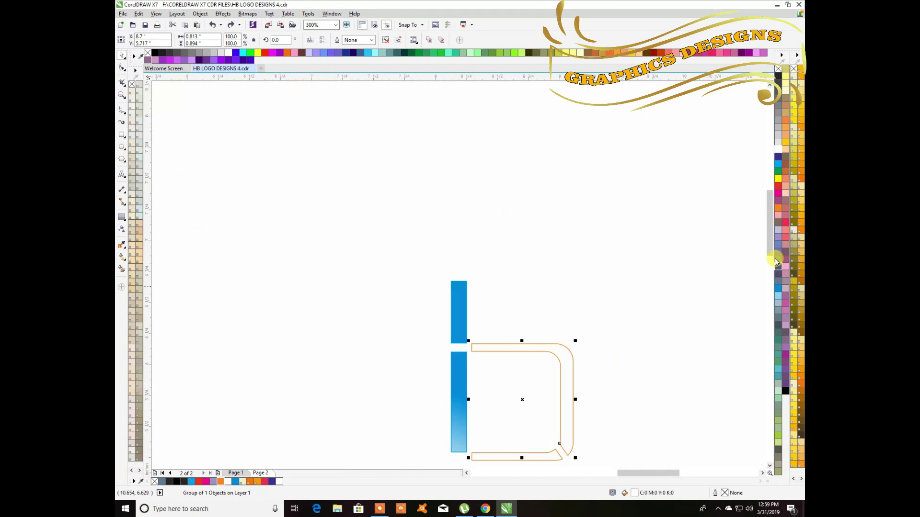
pyautogui.scroll(-2, 770, 261)
pyautogui.scroll(-2, 770, 261)
pyautogui.click(123, 231)
pyautogui.moveTo(596, 283); pyautogui.dragTo(512, 185)
pyautogui.scroll(1, 557, 241)
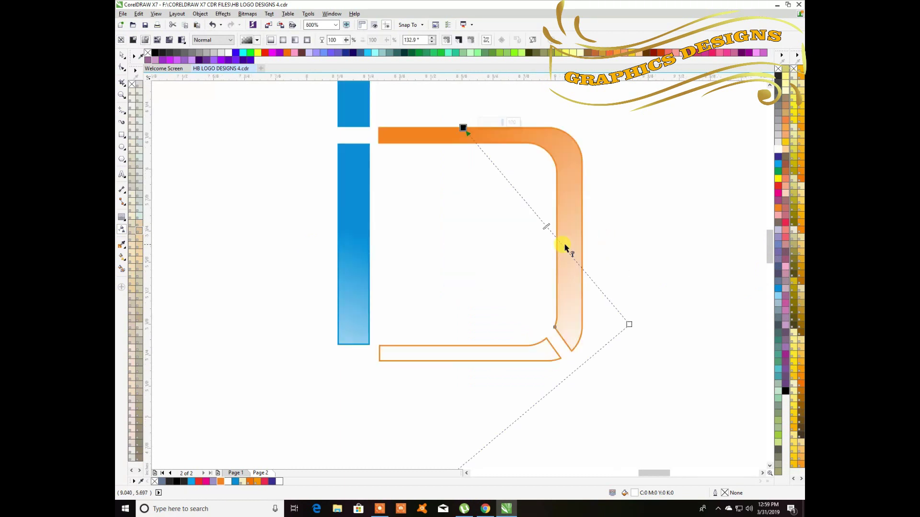
# - Adjust both transparency endpoints on the large orange frame's contour piece, bringing the angle to about 130.4°
pyautogui.scroll(4, 768, 249)
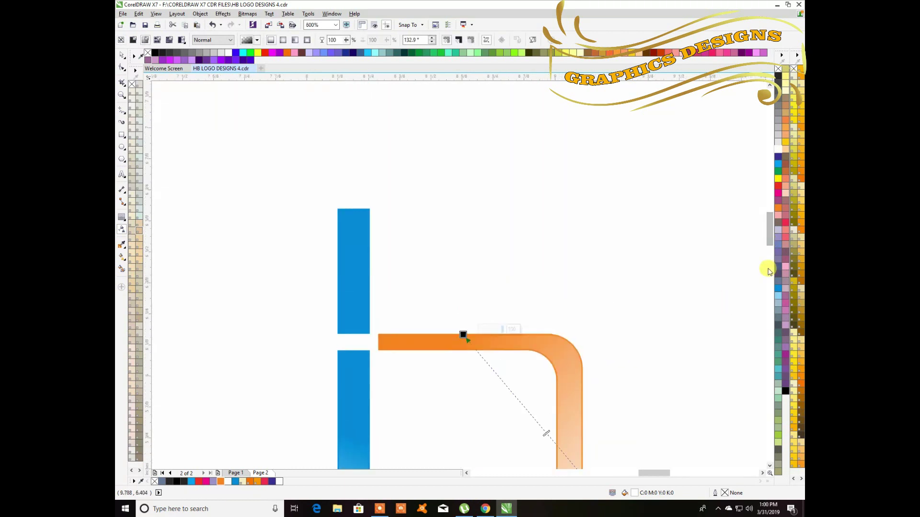
pyautogui.scroll(-3, 769, 247)
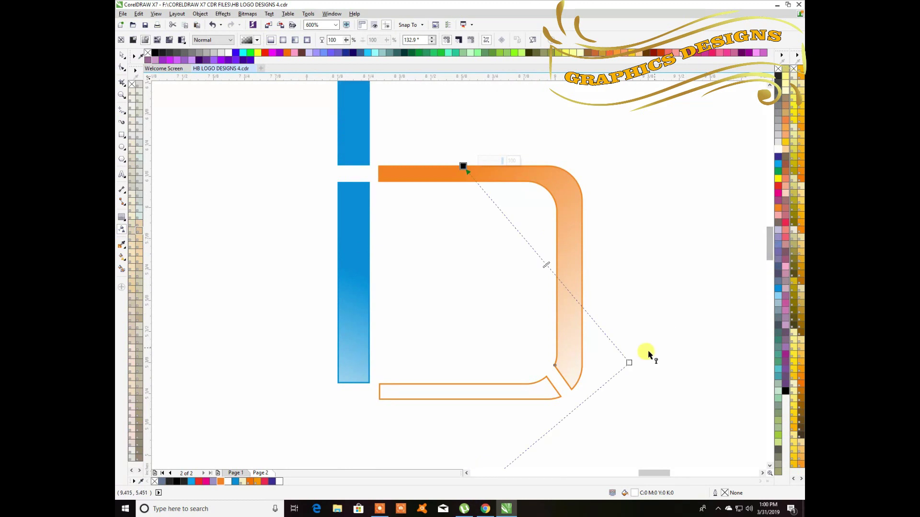
pyautogui.moveTo(629, 362); pyautogui.dragTo(618, 359)
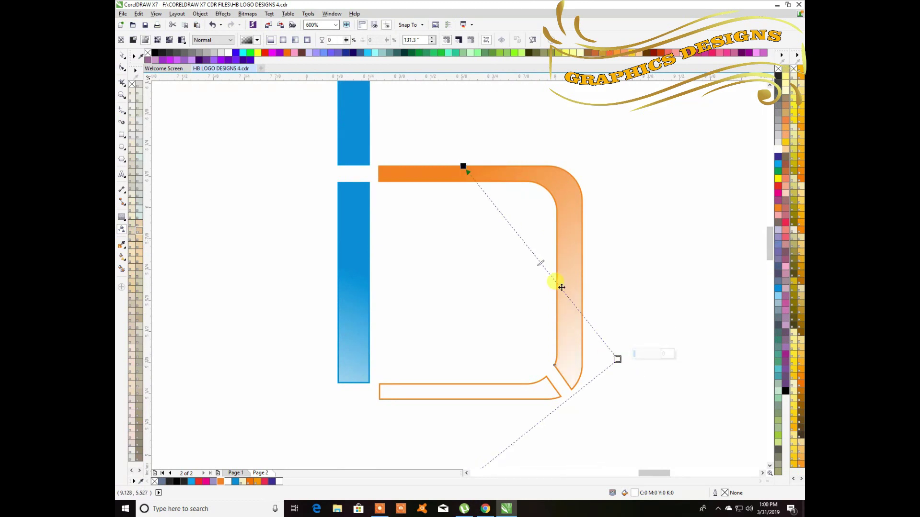
pyautogui.moveTo(462, 165); pyautogui.dragTo(473, 173)
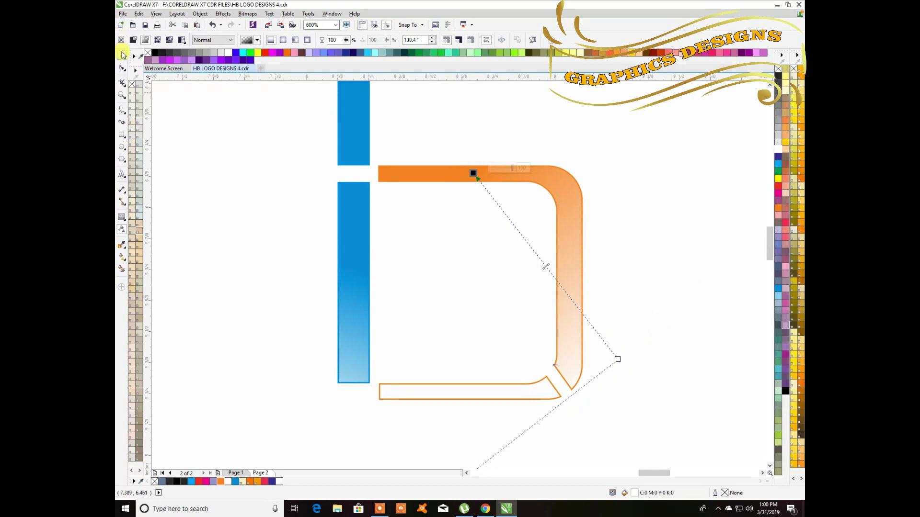
# - Apply a diagonal linear transparency at about 110.9° to the white contour piece over the lower orange bar
pyautogui.click(122, 55)
pyautogui.click(443, 396)
pyautogui.moveTo(769, 245); pyautogui.dragTo(769, 253)
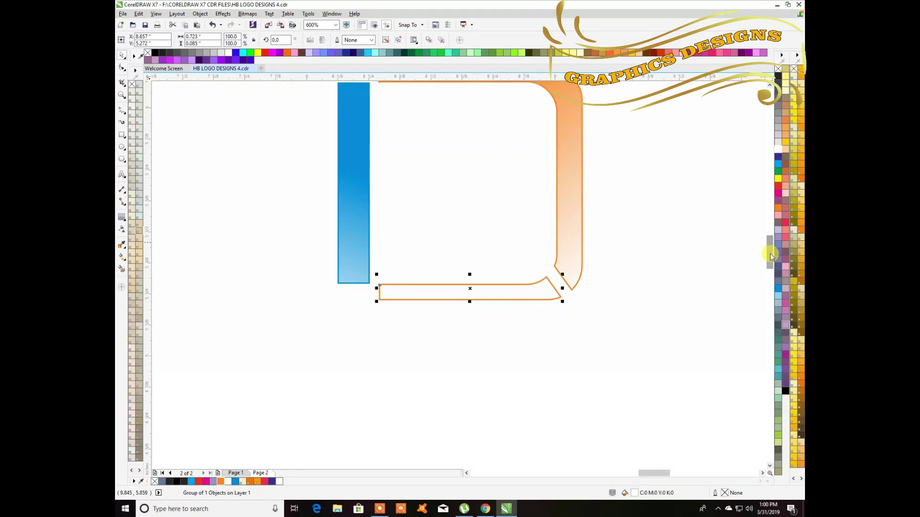
pyautogui.click(122, 230)
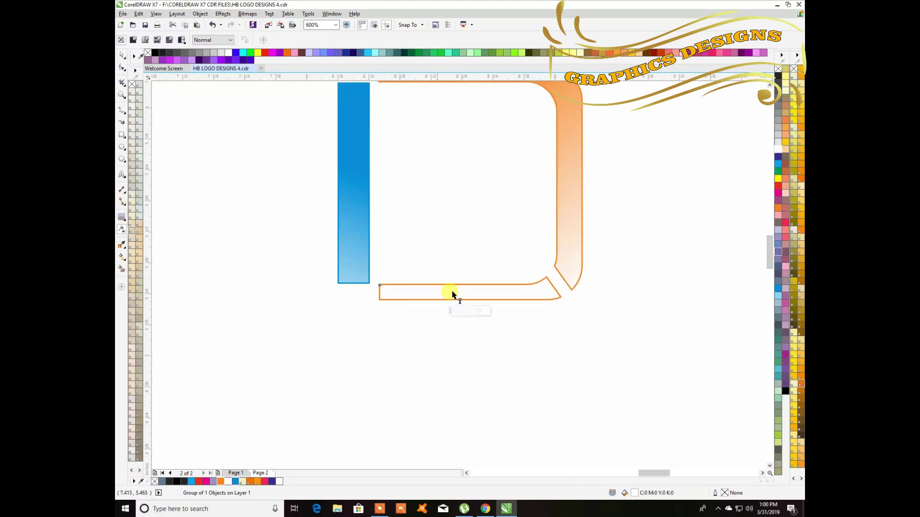
pyautogui.moveTo(383, 332); pyautogui.dragTo(436, 284)
pyautogui.moveTo(382, 330); pyautogui.dragTo(545, 331)
pyautogui.moveTo(436, 287); pyautogui.dragTo(421, 290)
pyautogui.scroll(-2, 467, 265)
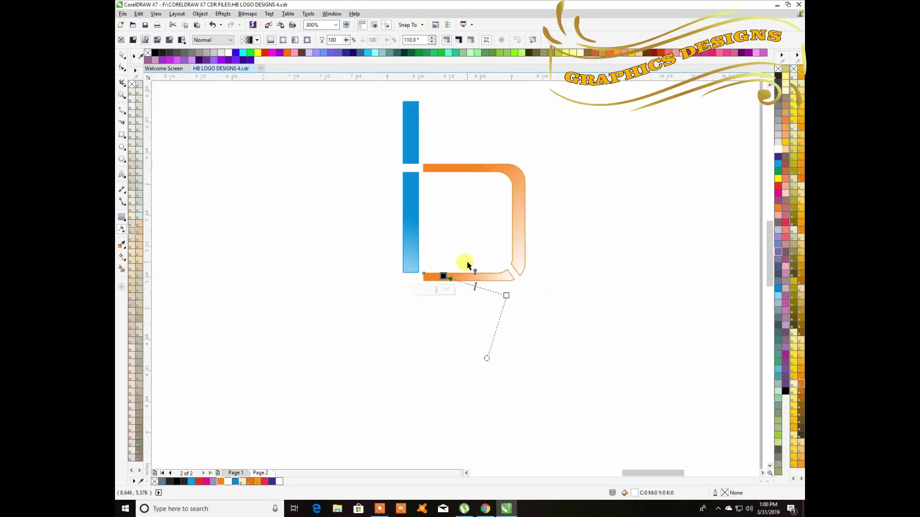
pyautogui.moveTo(770, 251); pyautogui.dragTo(770, 235)
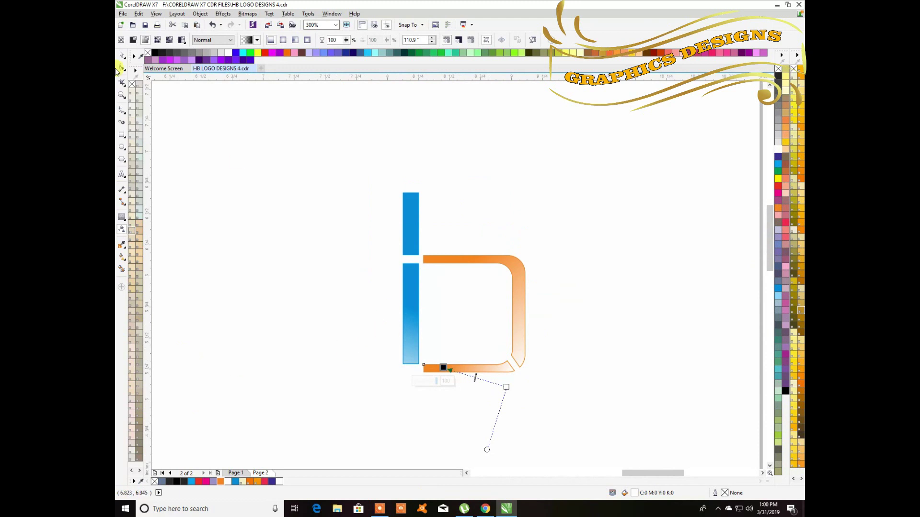
pyautogui.click(122, 57)
pyautogui.click(378, 325)
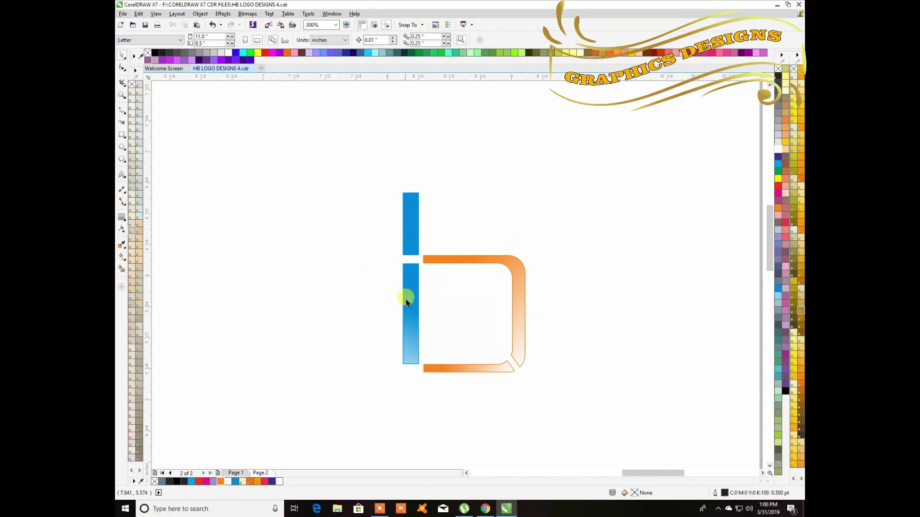
pyautogui.moveTo(413, 242); pyautogui.dragTo(441, 233)
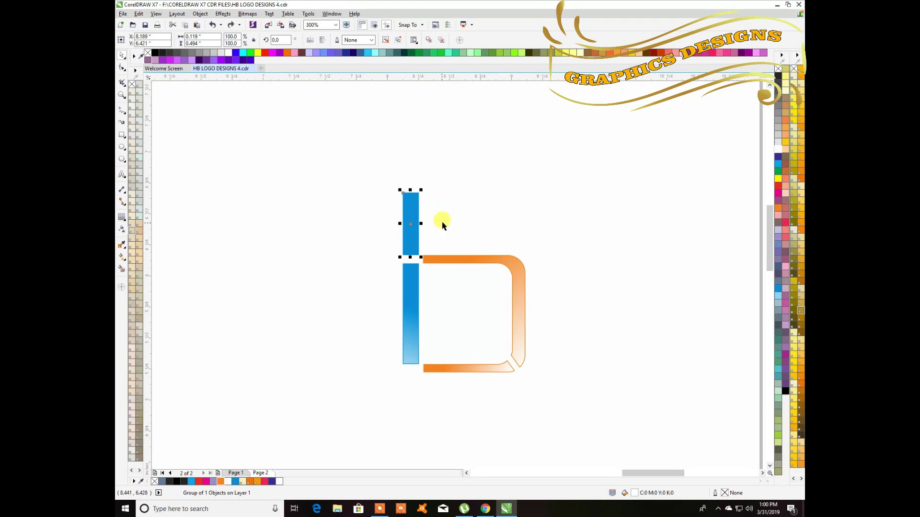
pyautogui.click(443, 225)
pyautogui.click(412, 232)
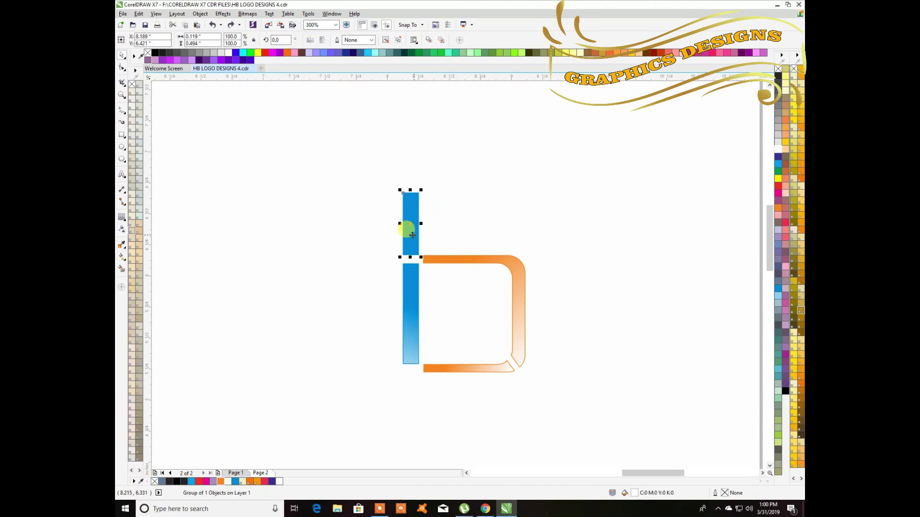
pyautogui.scroll(2, 412, 234)
pyautogui.scroll(-2, 413, 235)
pyautogui.click(592, 297)
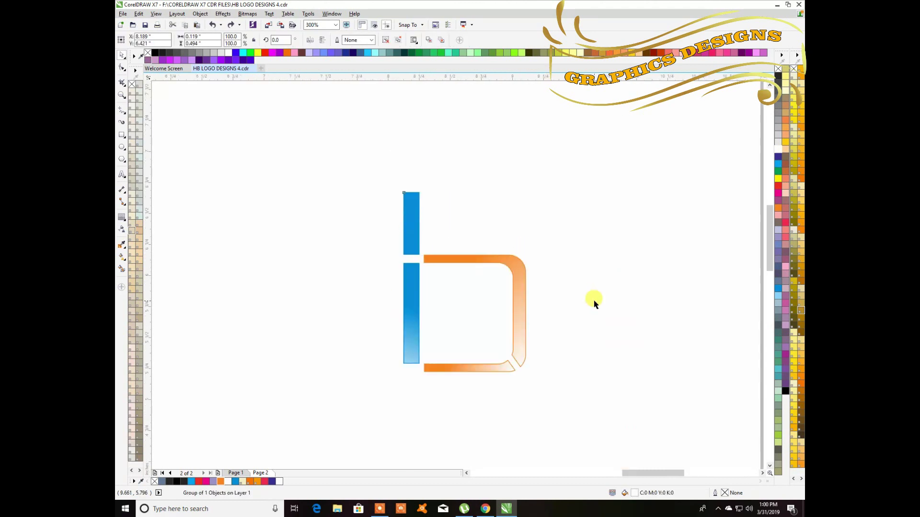
# - Scale the whole logo down to about 0.574 × 0.843 in and place a duplicate to the right of the original
pyautogui.moveTo(382, 180); pyautogui.dragTo(477, 299)
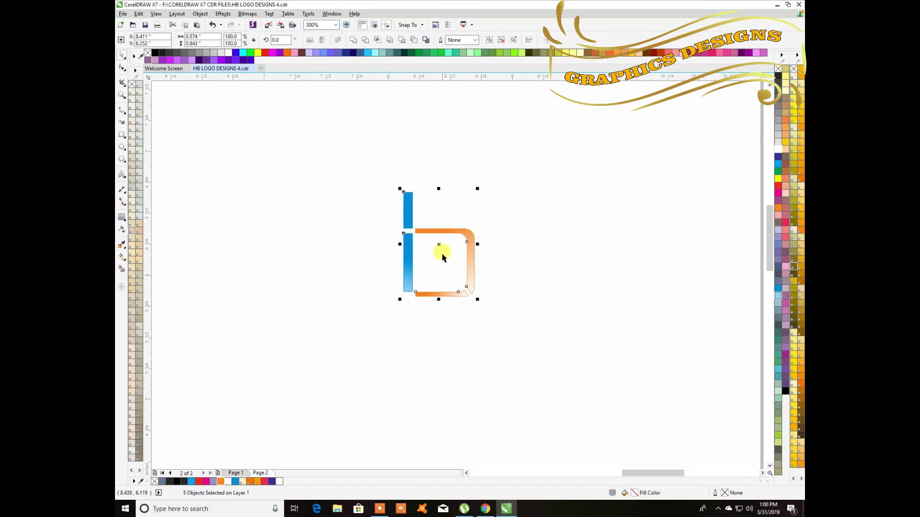
pyautogui.moveTo(439, 244); pyautogui.dragTo(578, 277)
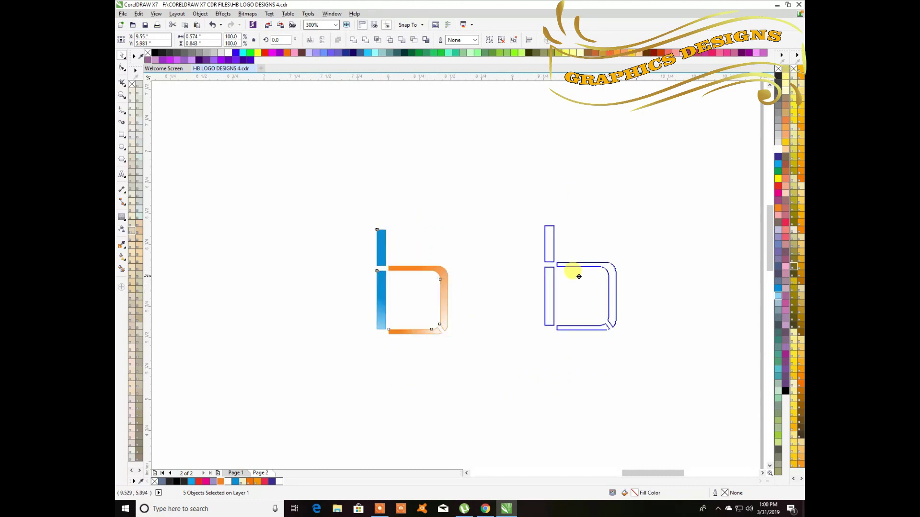
pyautogui.moveTo(579, 277); pyautogui.dragTo(576, 274)
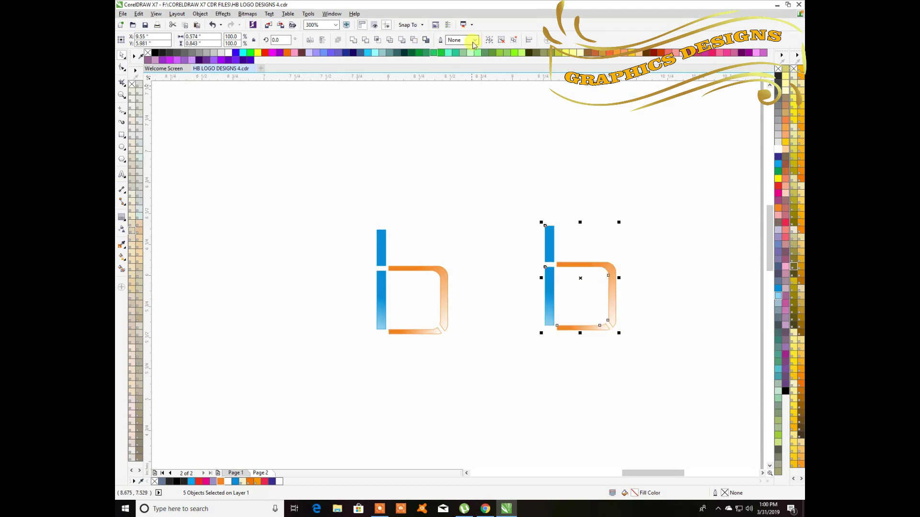
# - Group the duplicate logo's five pieces and rotate the group counterclockwise by about 35.3°
pyautogui.click(489, 41)
pyautogui.click(614, 318)
pyautogui.moveTo(620, 334); pyautogui.dragTo(648, 304)
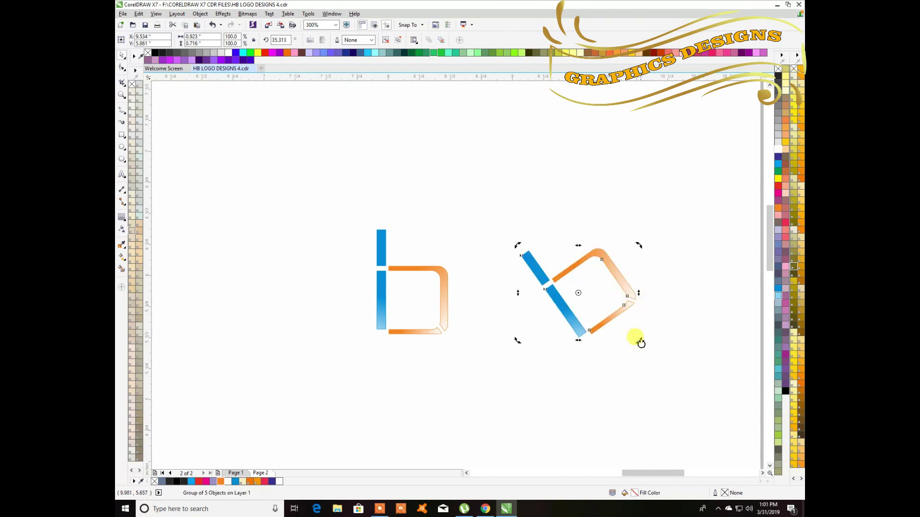
pyautogui.click(632, 384)
# - Shift the tilted duplicate and the upright original slightly up and to the left, keeping them side by side
pyautogui.moveTo(494, 228); pyautogui.dragTo(638, 346)
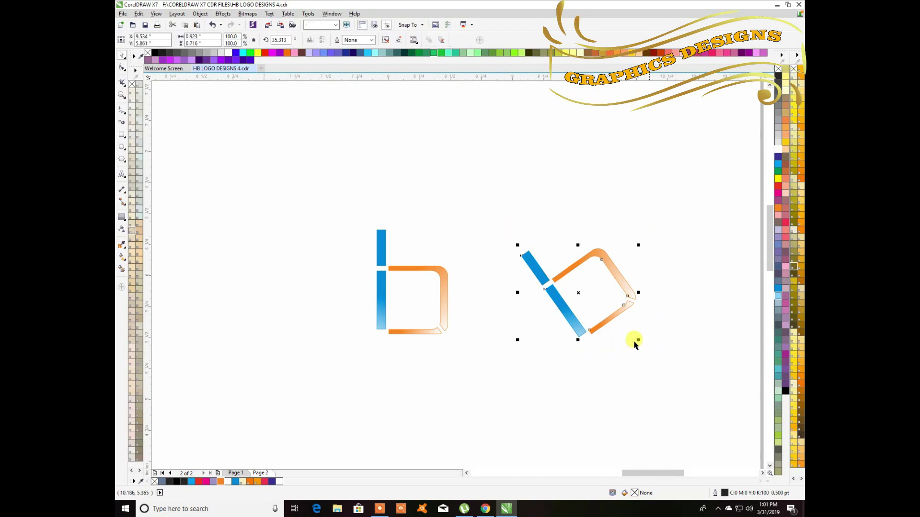
pyautogui.moveTo(580, 293); pyautogui.dragTo(560, 279)
pyautogui.moveTo(351, 197); pyautogui.dragTo(490, 358)
pyautogui.moveTo(443, 293); pyautogui.dragTo(413, 287)
pyautogui.moveTo(459, 216); pyautogui.dragTo(642, 332)
pyautogui.click(657, 379)
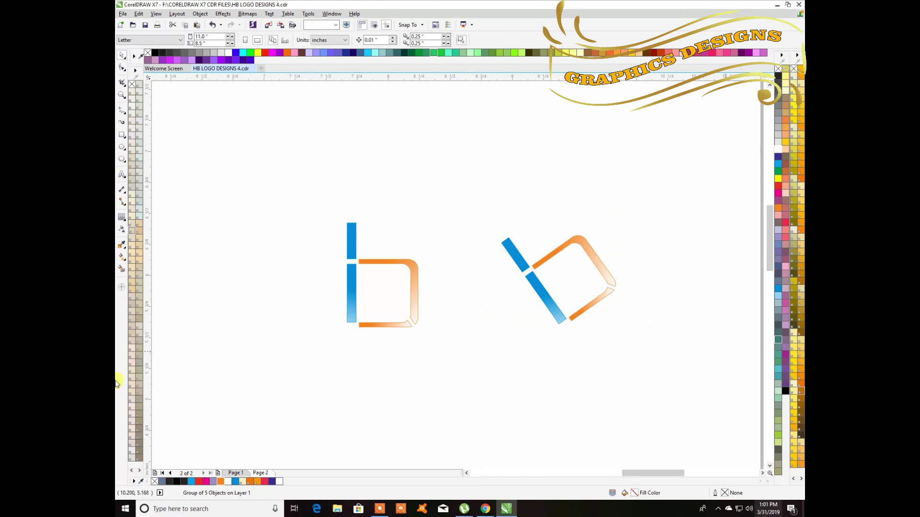
pyautogui.click(121, 136)
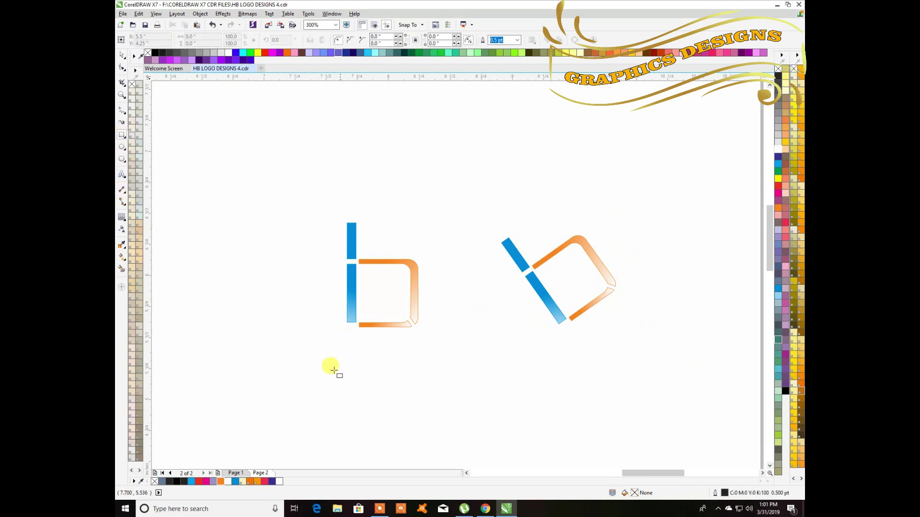
pyautogui.moveTo(322, 370); pyautogui.dragTo(435, 389)
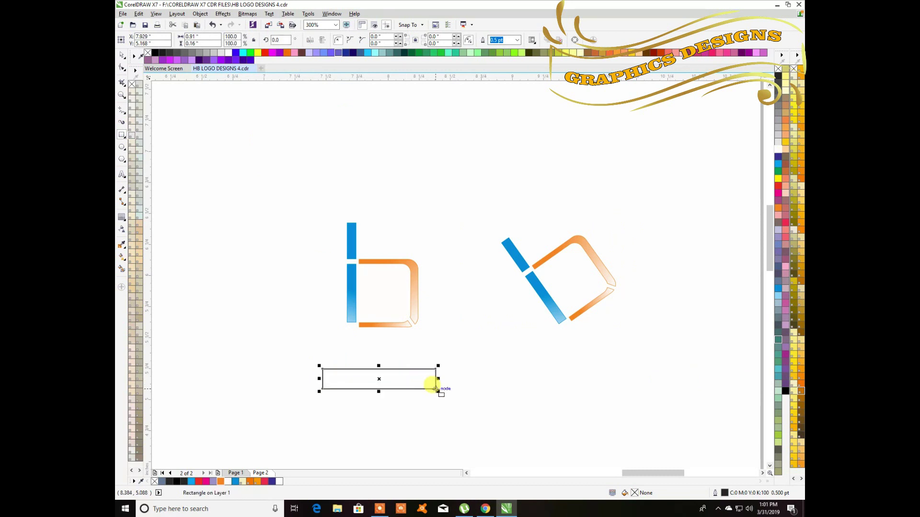
pyautogui.press('Delete')
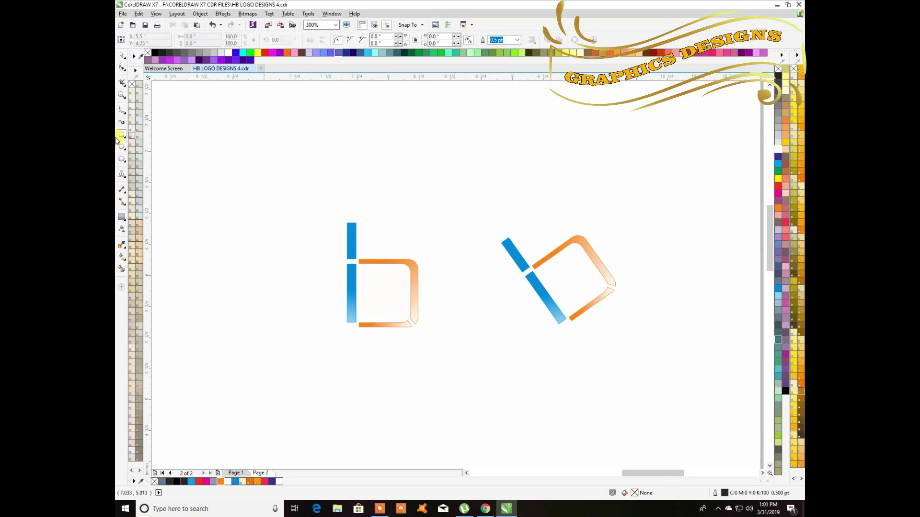
# - Draw a flat ellipse about 0.76 × 0.031 in beneath the upright logo, filled black with no outline
pyautogui.click(122, 148)
pyautogui.moveTo(351, 362); pyautogui.dragTo(446, 363)
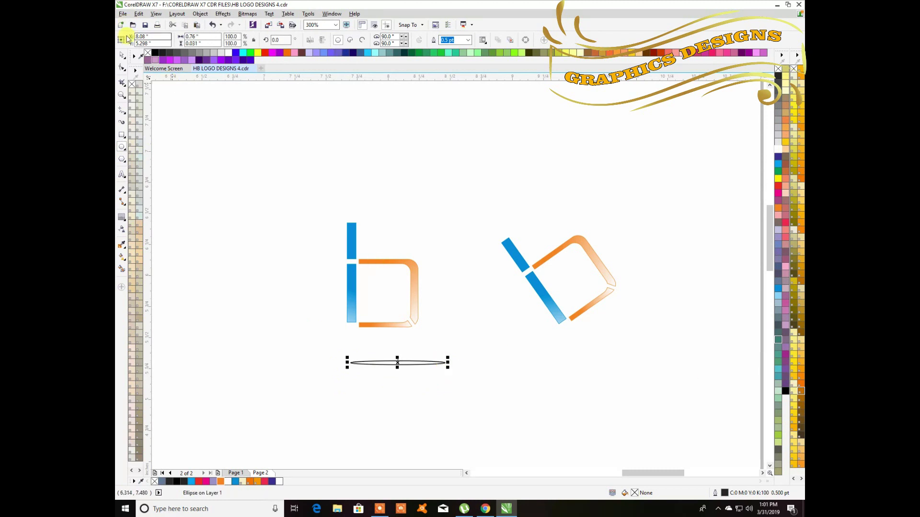
pyautogui.click(123, 59)
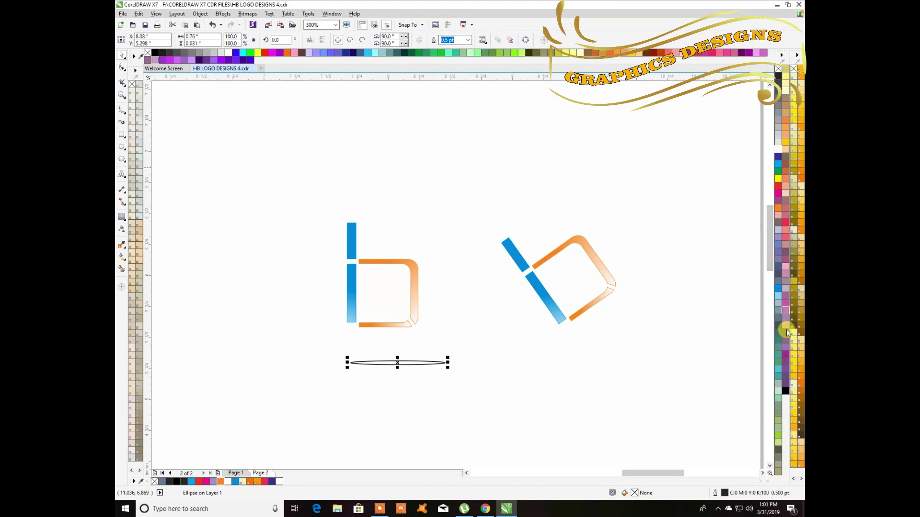
pyautogui.click(778, 76)
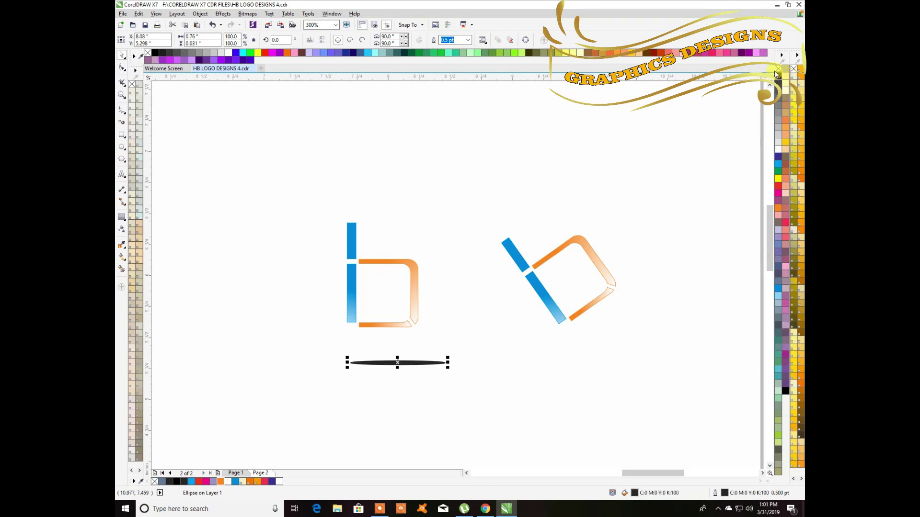
pyautogui.rightClick(778, 70)
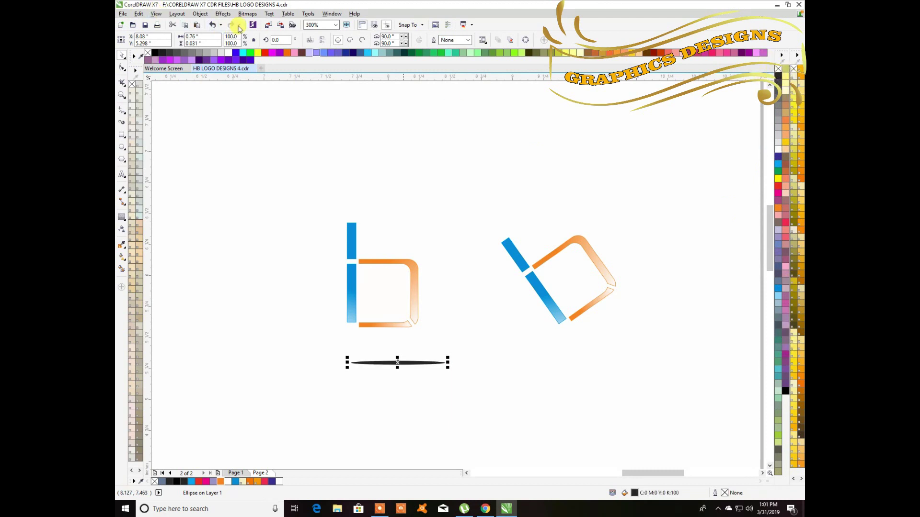
# - Convert the black ellipse to a 300 dpi CMYK bitmap with anti-aliasing and a transparent background
pyautogui.click(247, 14)
pyautogui.click(269, 25)
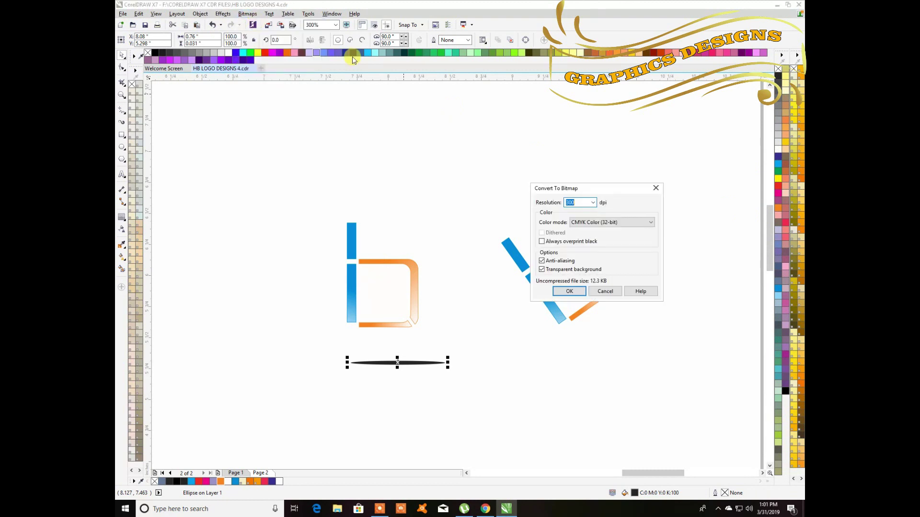
pyautogui.click(571, 290)
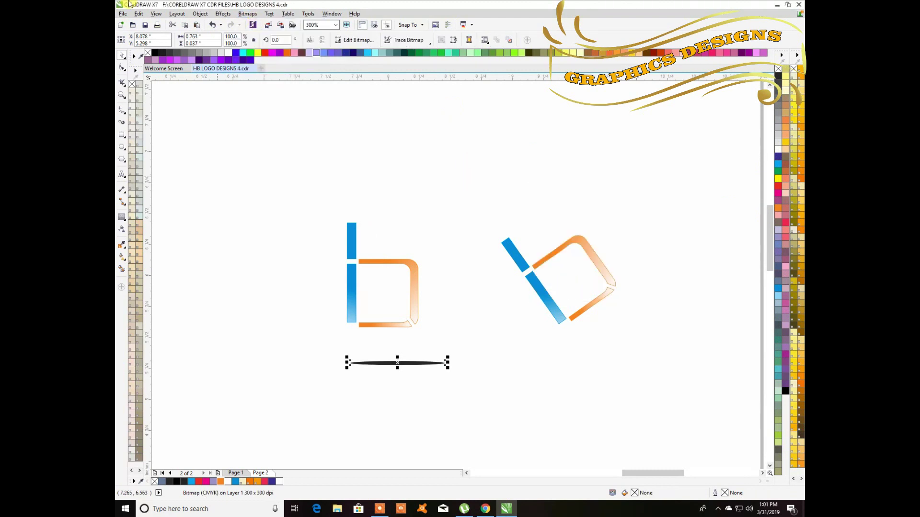
# - Apply a Gaussian blur with a radius of 3.6 pixels to the ellipse bitmap
pyautogui.click(247, 14)
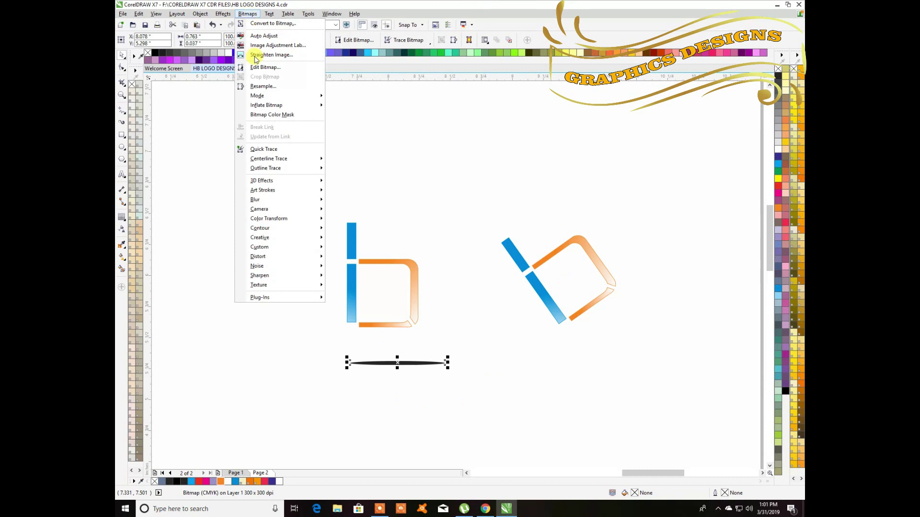
pyautogui.moveTo(292, 200)
pyautogui.click(377, 213)
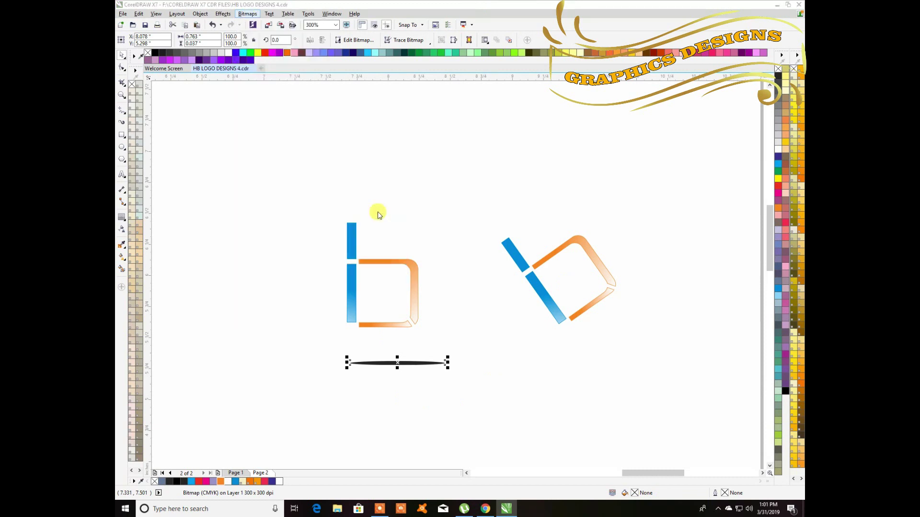
pyautogui.moveTo(407, 244); pyautogui.dragTo(391, 249)
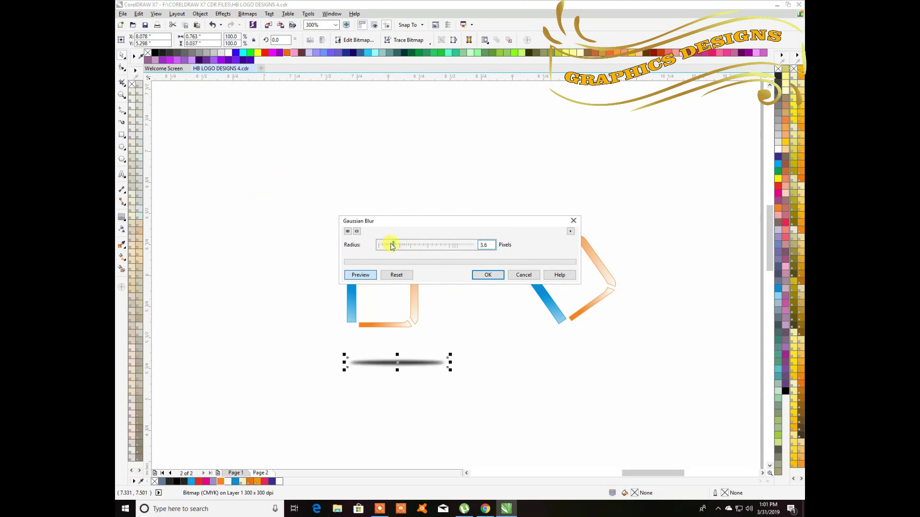
pyautogui.click(487, 276)
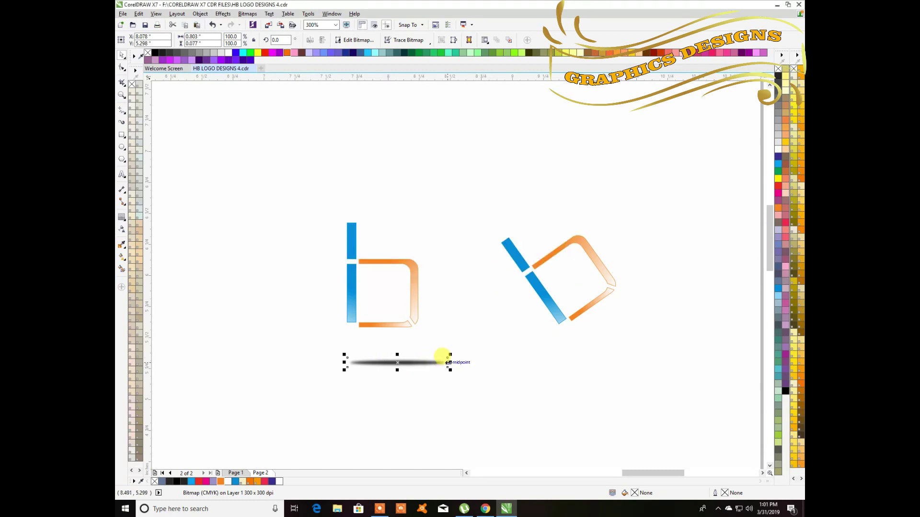
# - Resize the blurred shadow to about 0.595 × 0.046 in and position it just beneath the upright logo
pyautogui.moveTo(450, 370); pyautogui.dragTo(409, 341)
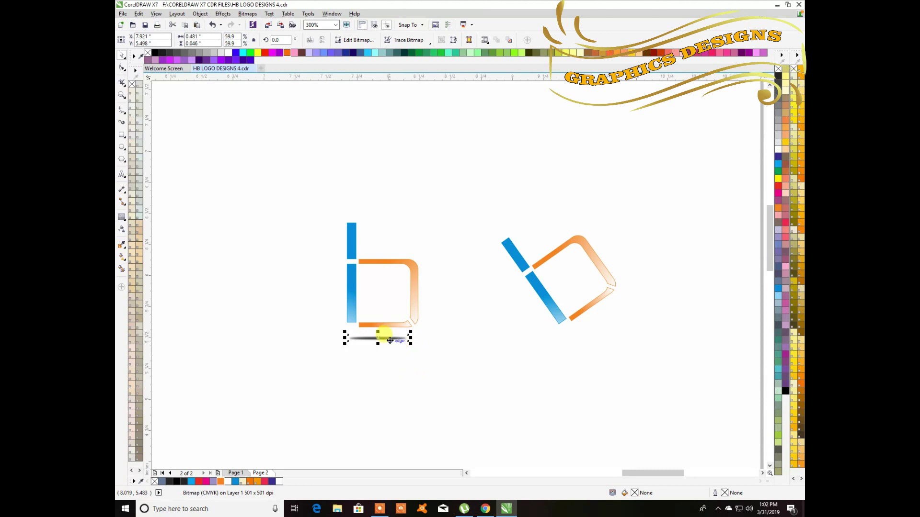
pyautogui.press('F10')
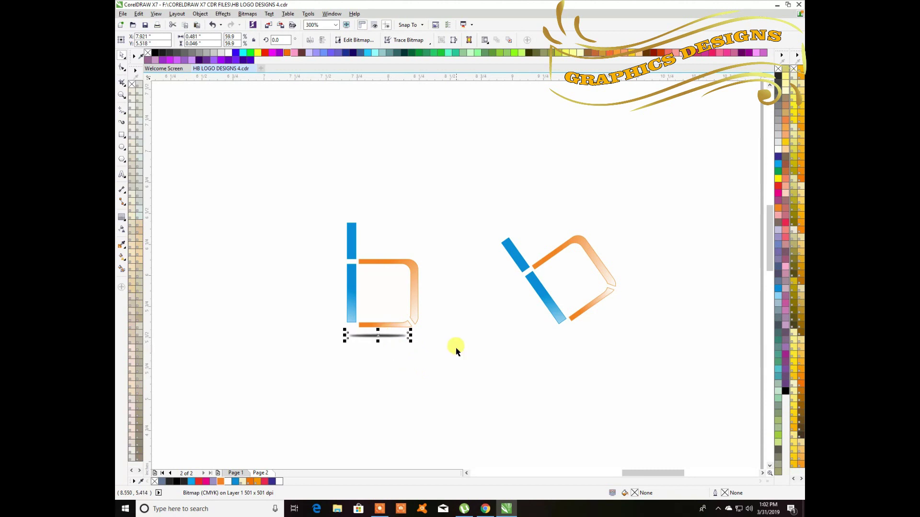
pyautogui.press('space')
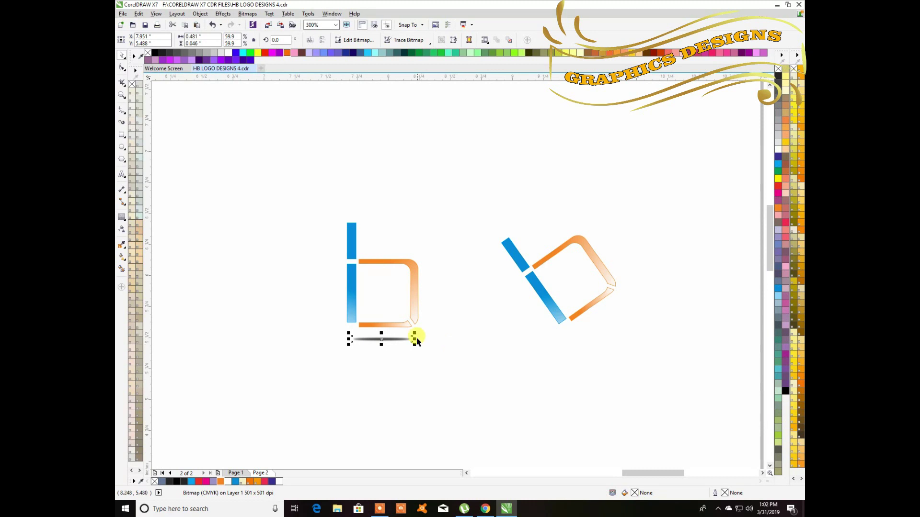
pyautogui.moveTo(415, 339); pyautogui.dragTo(423, 338)
pyautogui.press('Up')
pyautogui.press('Up')
pyautogui.press('Left')
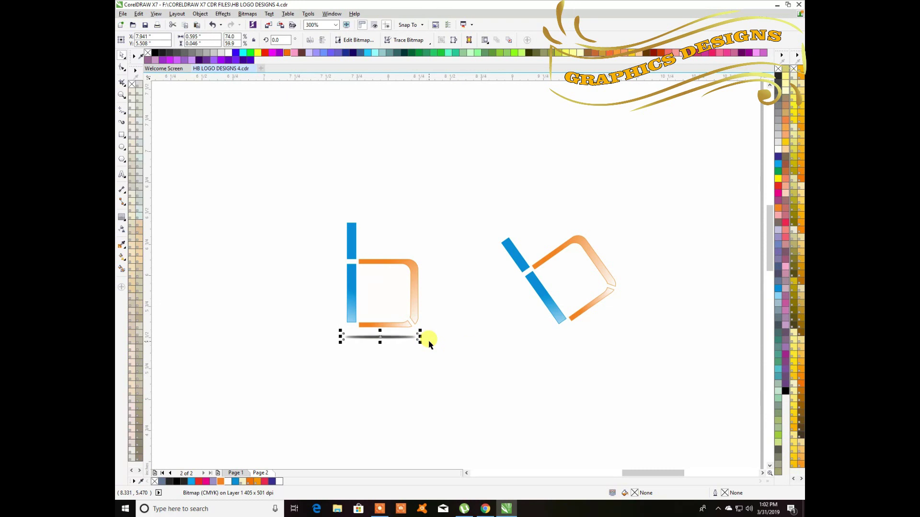
pyautogui.click(455, 374)
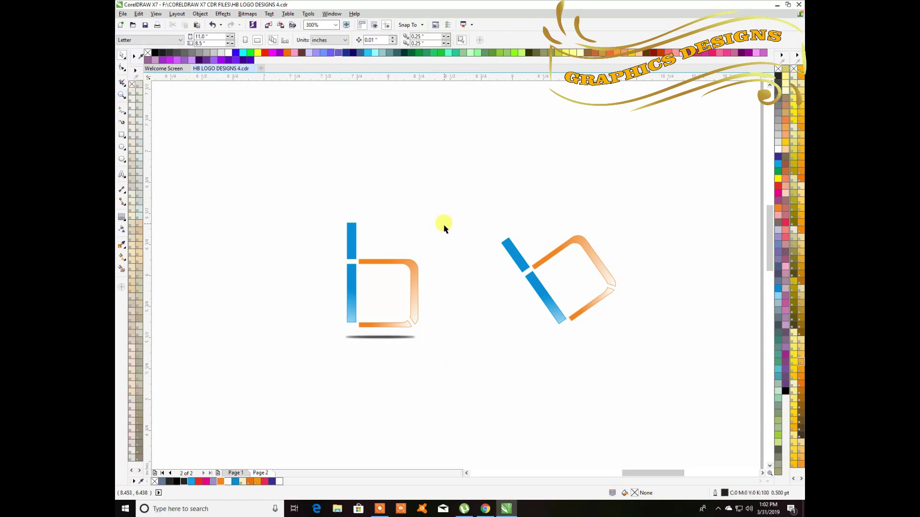
# - Place a copy of the blurred shadow beneath the tilted logo
pyautogui.scroll(-2, 443, 228)
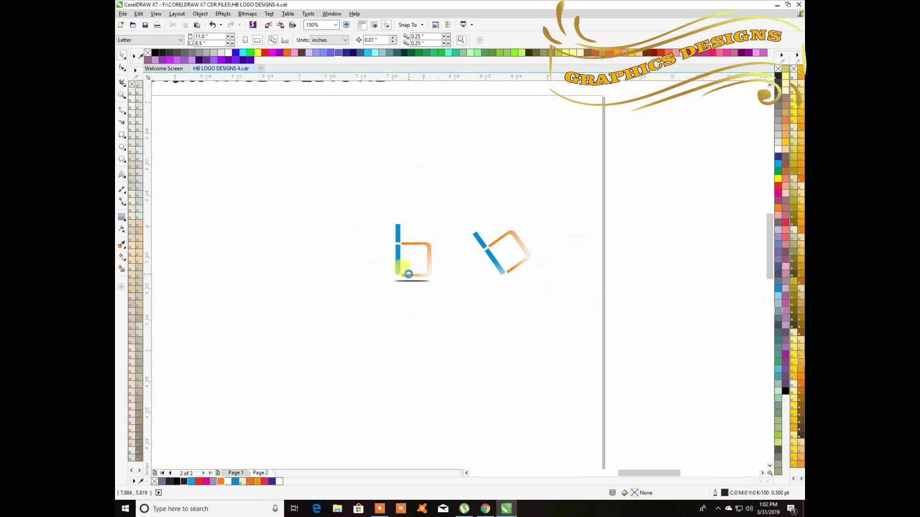
pyautogui.scroll(2, 408, 274)
pyautogui.click(418, 288)
pyautogui.moveTo(420, 287); pyautogui.dragTo(609, 289)
pyautogui.hotkey('ctrl', 'z')
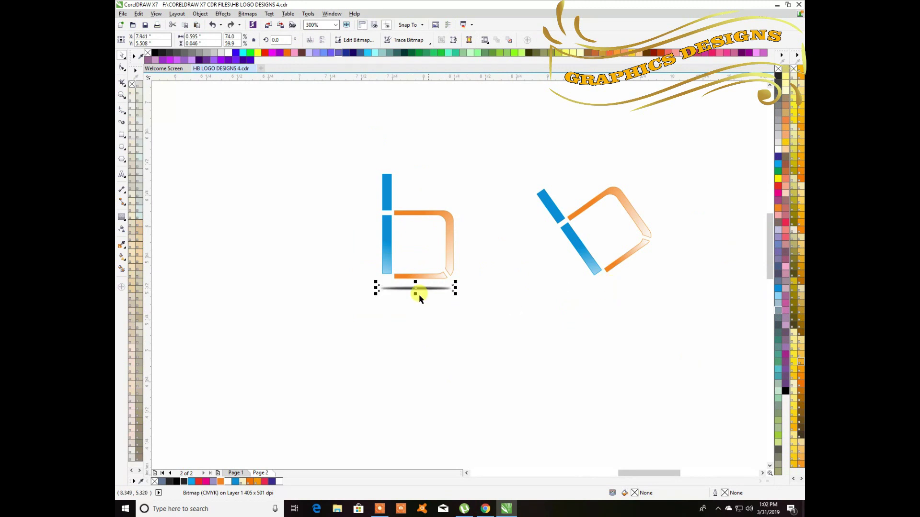
pyautogui.moveTo(419, 289); pyautogui.dragTo(610, 292)
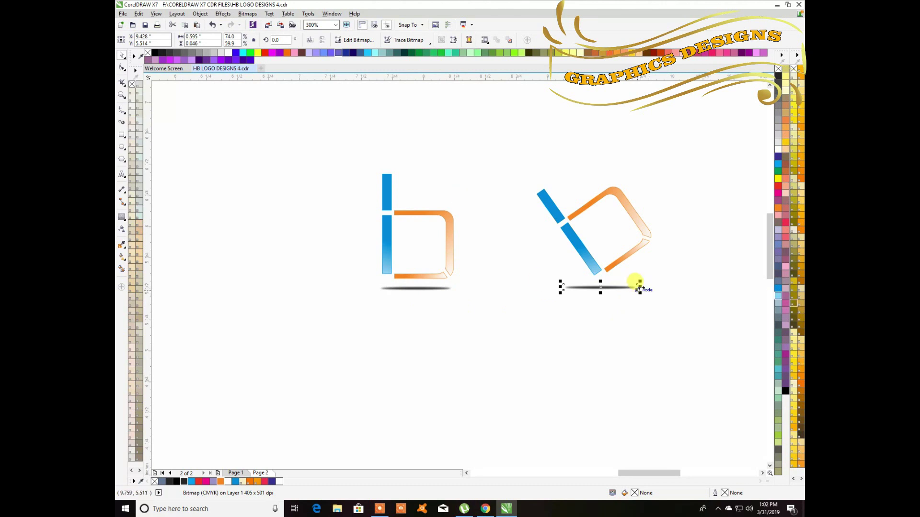
# - Narrow the shadow beneath the tilted logo to about 0.254 in wide and center it under the logo's lower tip
pyautogui.moveTo(641, 287); pyautogui.dragTo(628, 291)
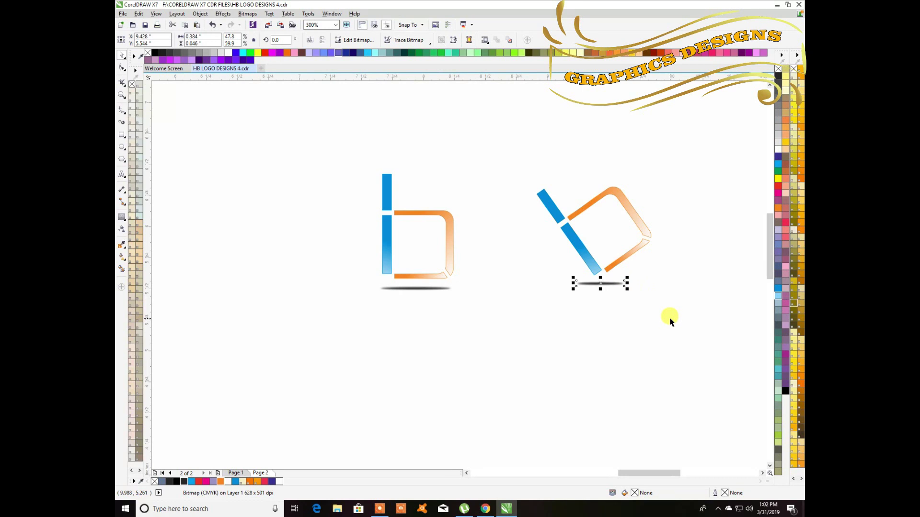
pyautogui.press('Right')
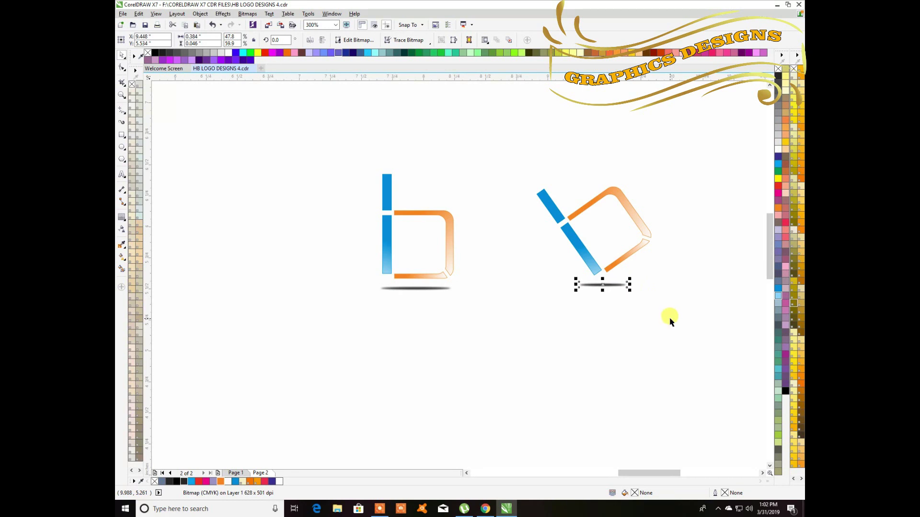
pyautogui.click(631, 286)
pyautogui.click(616, 288)
pyautogui.moveTo(631, 285); pyautogui.dragTo(602, 286)
# - Flatten the tilted logo's shadow into a thin ellipse less than 0.034 in high
pyautogui.scroll(2, 602, 286)
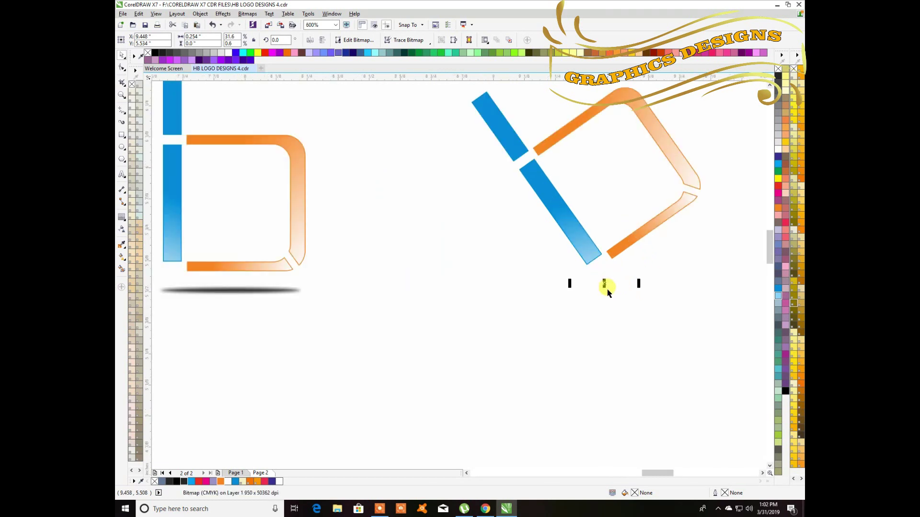
pyautogui.moveTo(606, 286); pyautogui.dragTo(607, 296)
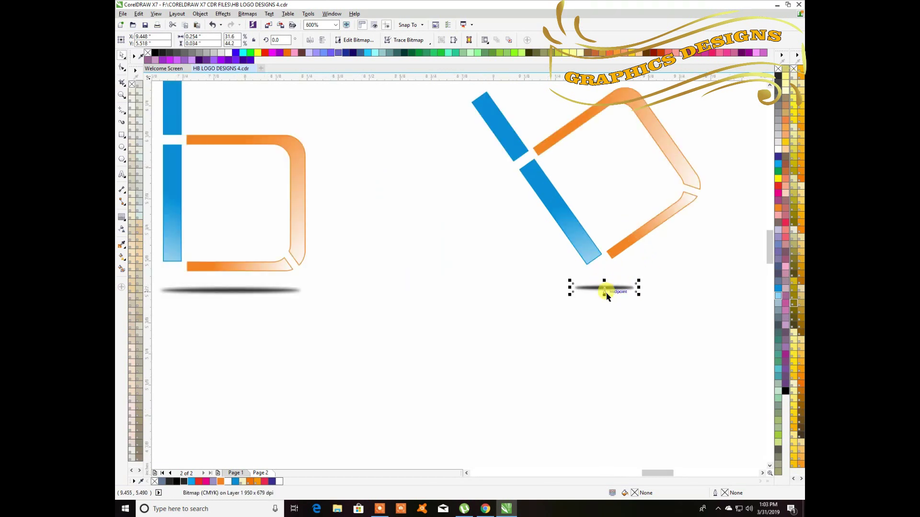
pyautogui.scroll(4, 605, 293)
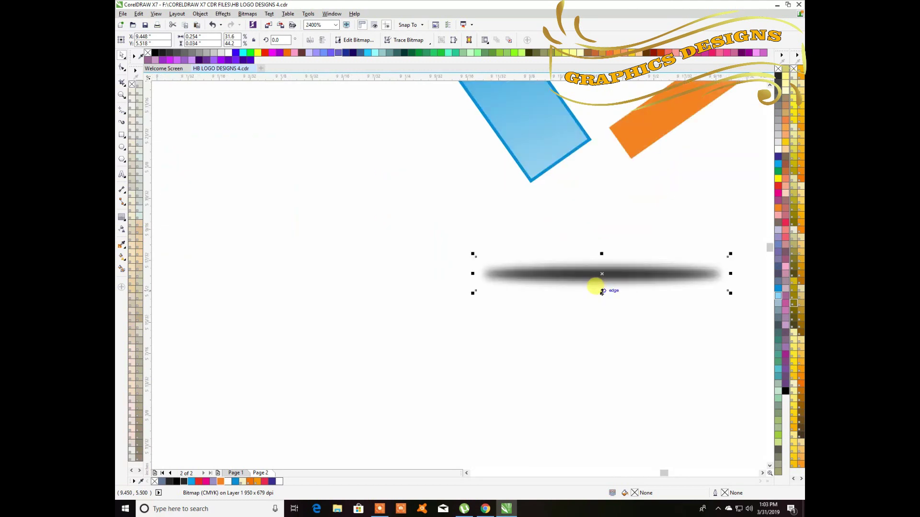
pyautogui.moveTo(602, 293); pyautogui.dragTo(598, 280)
pyautogui.click(466, 380)
pyautogui.scroll(-2, 465, 380)
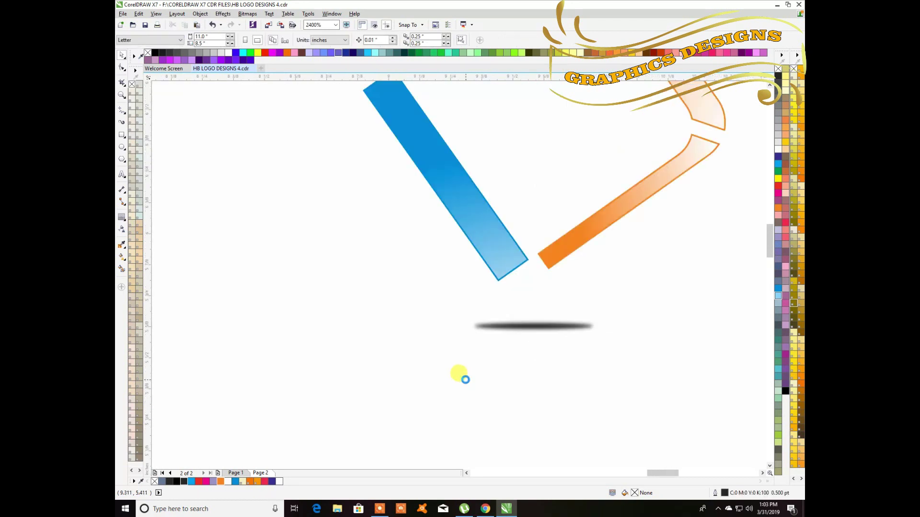
pyautogui.scroll(-2, 465, 380)
pyautogui.scroll(-1, 465, 380)
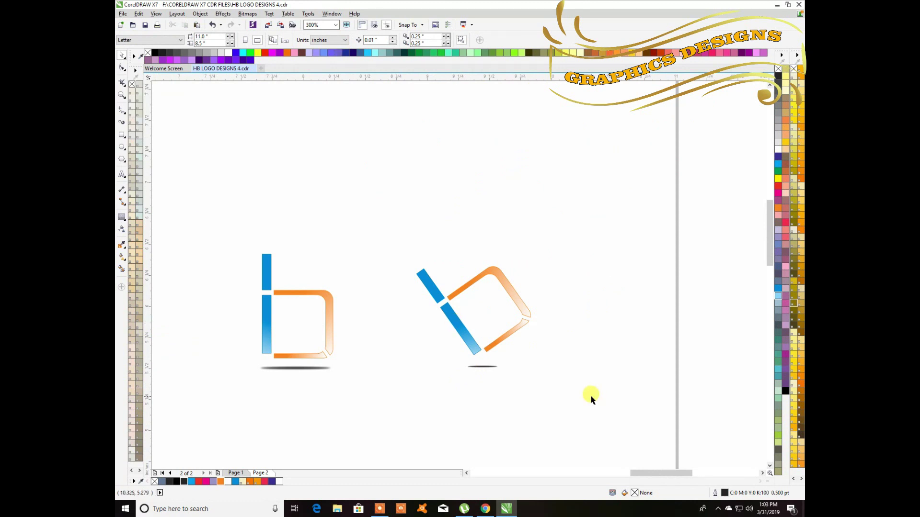
# - Move both logos with their shadows onto the page, enlarge them to about 4.747 × 2.041 in overall, and place them near the page center
pyautogui.moveTo(657, 473); pyautogui.dragTo(637, 472)
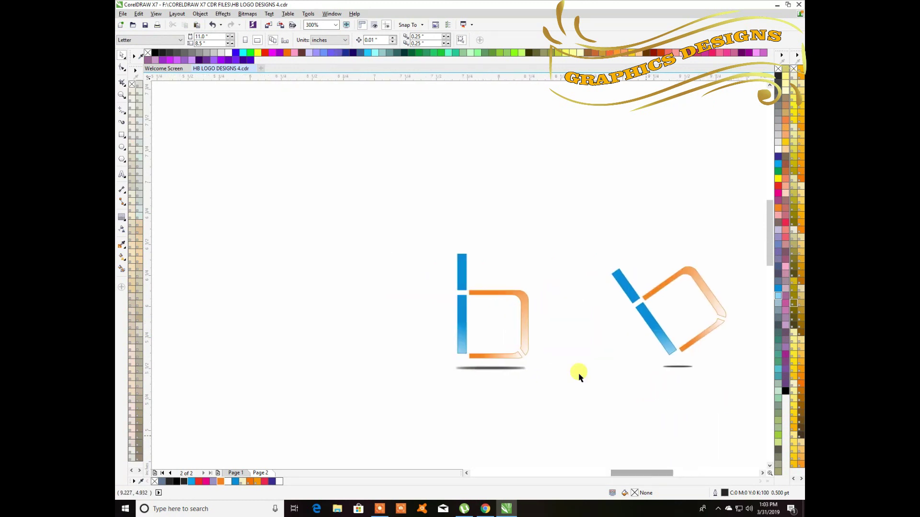
pyautogui.scroll(-2, 338, 238)
pyautogui.moveTo(328, 214); pyautogui.dragTo(473, 324)
pyautogui.moveTo(399, 254); pyautogui.dragTo(349, 322)
pyautogui.moveTo(582, 473); pyautogui.dragTo(557, 473)
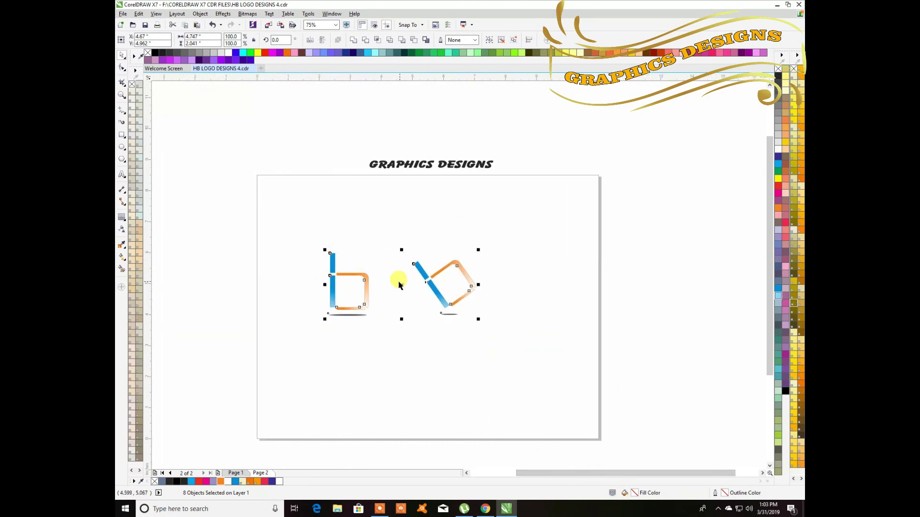
pyautogui.moveTo(400, 285); pyautogui.dragTo(429, 294)
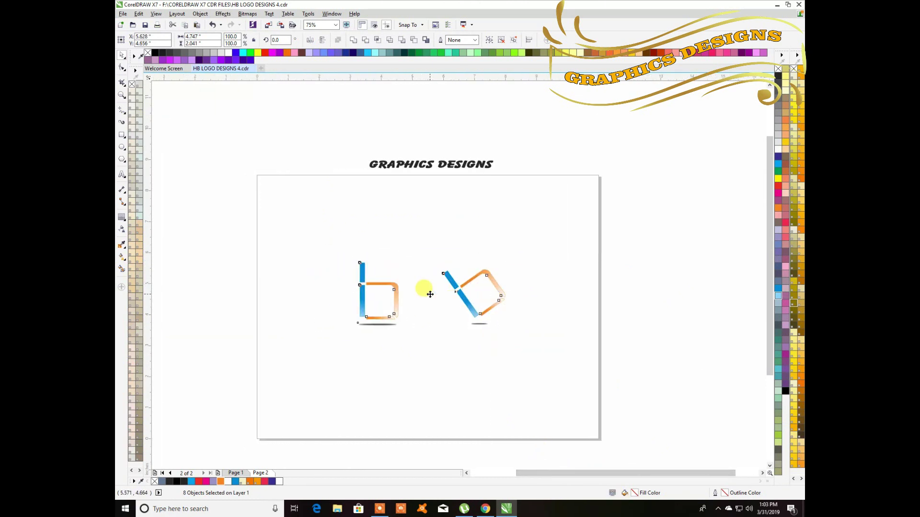
pyautogui.click(446, 386)
# - Unlock the GRAPHICS DESIGNS text above the page and place a copy of it below the two logos
pyautogui.click(431, 166)
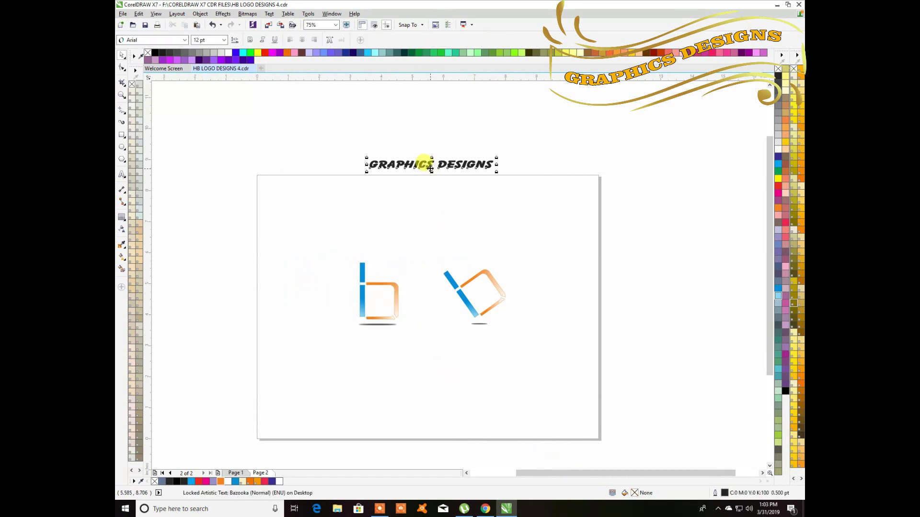
pyautogui.rightClick(428, 164)
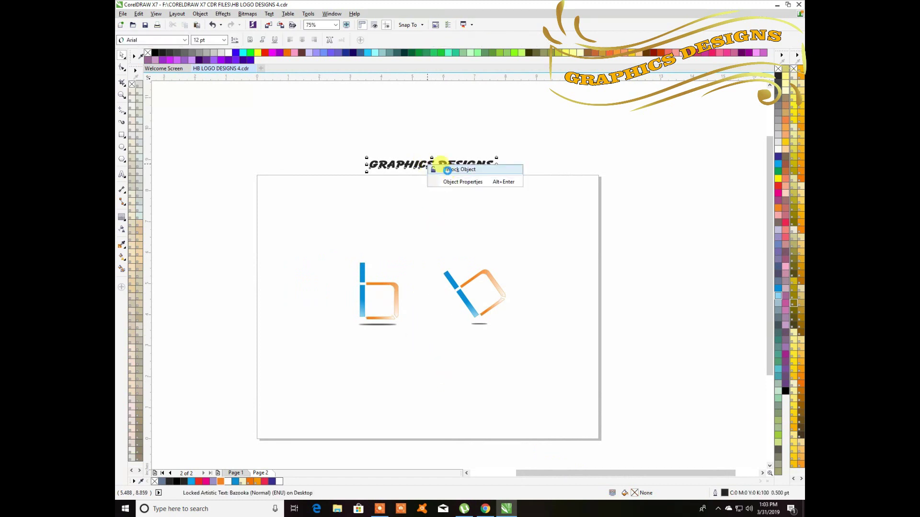
pyautogui.click(436, 169)
pyautogui.moveTo(418, 157); pyautogui.dragTo(411, 345)
pyautogui.scroll(2, 410, 345)
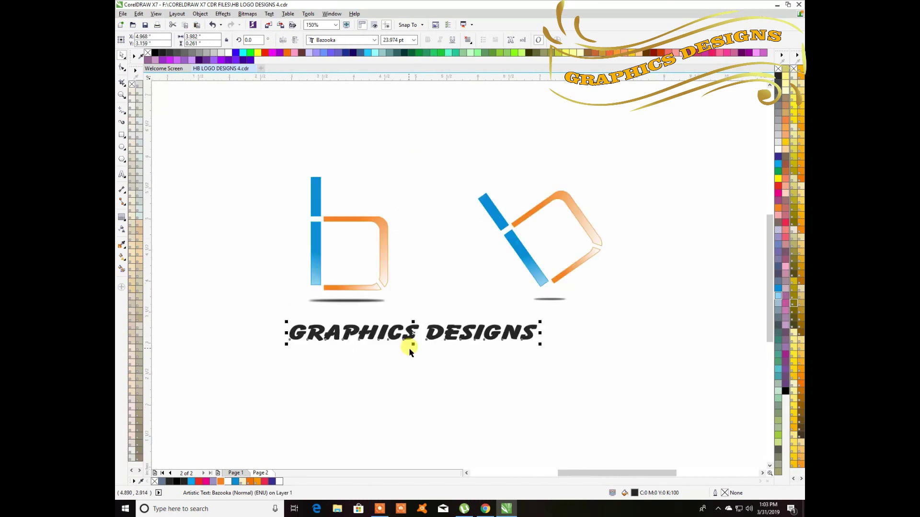
# - Shrink the copied GRAPHICS DESIGNS text to about 4.298 pt and place it inside the upright logo's orange frame
pyautogui.moveTo(541, 344); pyautogui.dragTo(482, 332)
pyautogui.moveTo(322, 327); pyautogui.dragTo(353, 277)
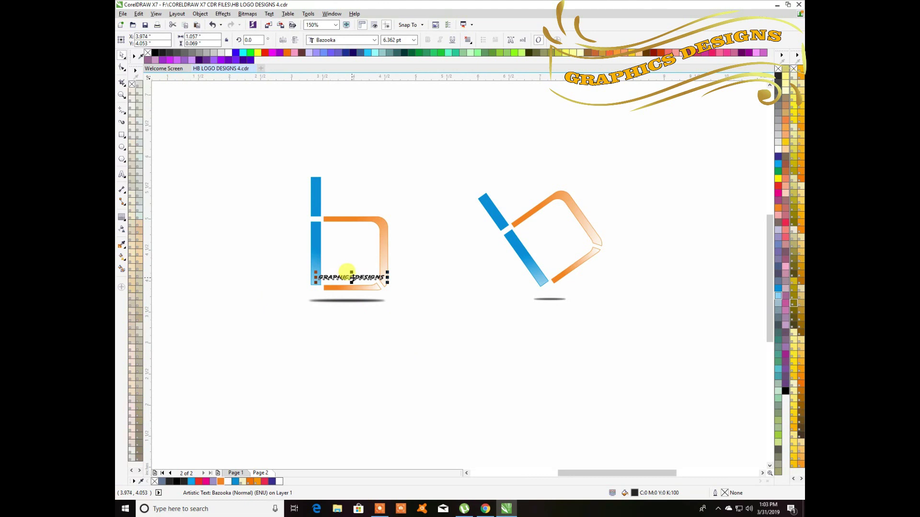
pyautogui.scroll(4, 352, 278)
pyautogui.moveTo(483, 289)
pyautogui.mouseDown()
pyautogui.moveTo(443, 269)
pyautogui.moveTo(472, 285)
pyautogui.mouseUp()
pyautogui.moveTo(348, 275); pyautogui.dragTo(384, 186)
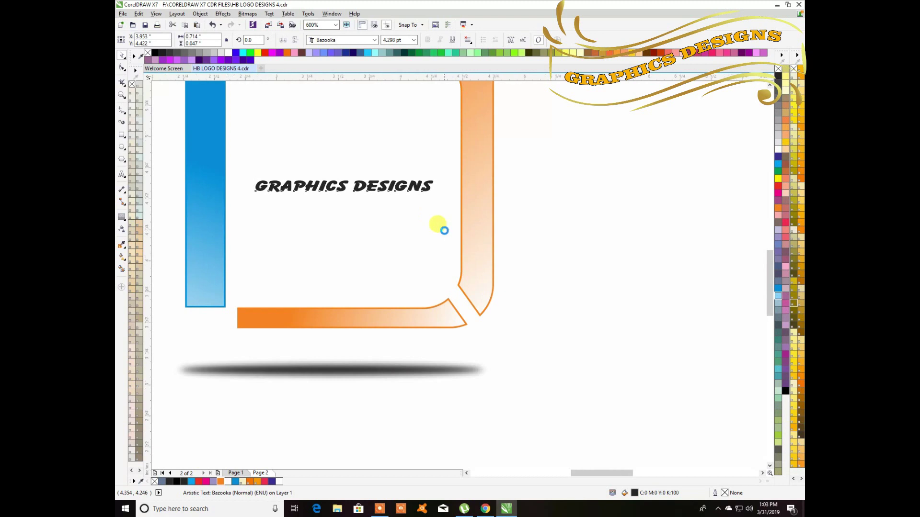
# - Place a copy of the small GRAPHICS DESIGNS text inside the tilted logo's orange frame and nudge it into position
pyautogui.scroll(-1, 439, 230)
pyautogui.moveTo(618, 479); pyautogui.dragTo(632, 476)
pyautogui.scroll(-1, 326, 288)
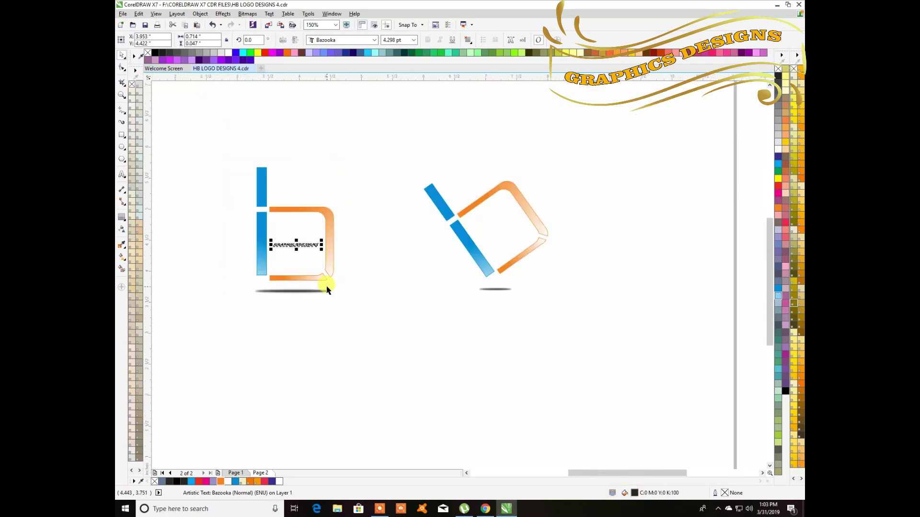
pyautogui.moveTo(298, 242); pyautogui.dragTo(499, 226)
pyautogui.rightClick(502, 227)
pyautogui.press('Down')
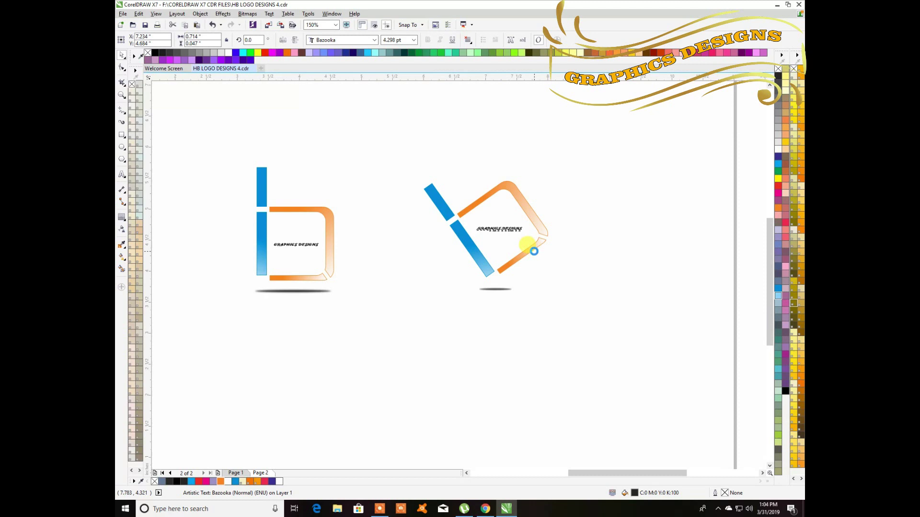
pyautogui.click(361, 415)
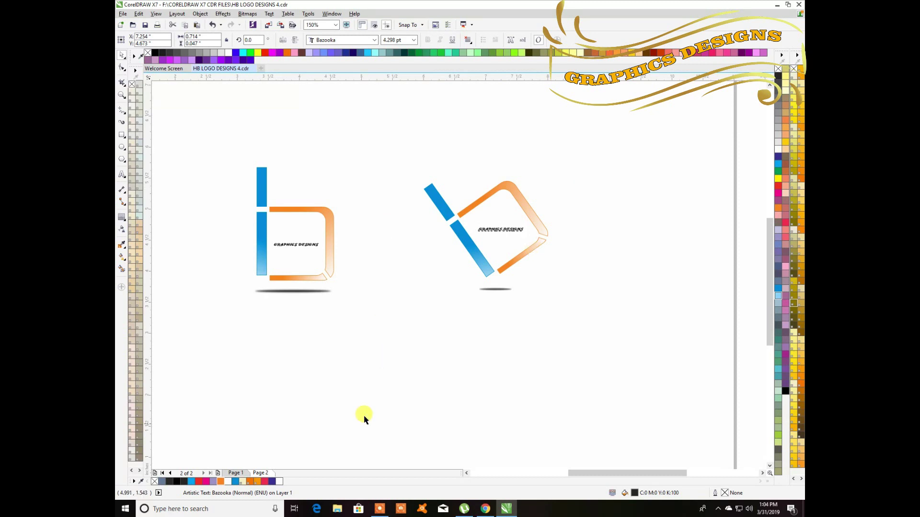
# - Examine both finished logos with their text and shadows in a close-up view framing the pair
pyautogui.click(289, 291)
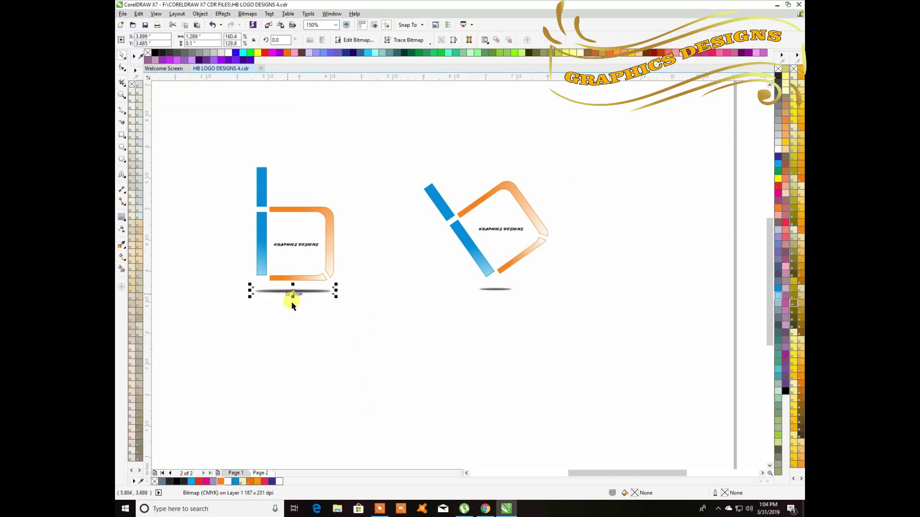
pyautogui.click(357, 365)
pyautogui.scroll(-1, 357, 365)
pyautogui.moveTo(249, 243); pyautogui.dragTo(495, 366)
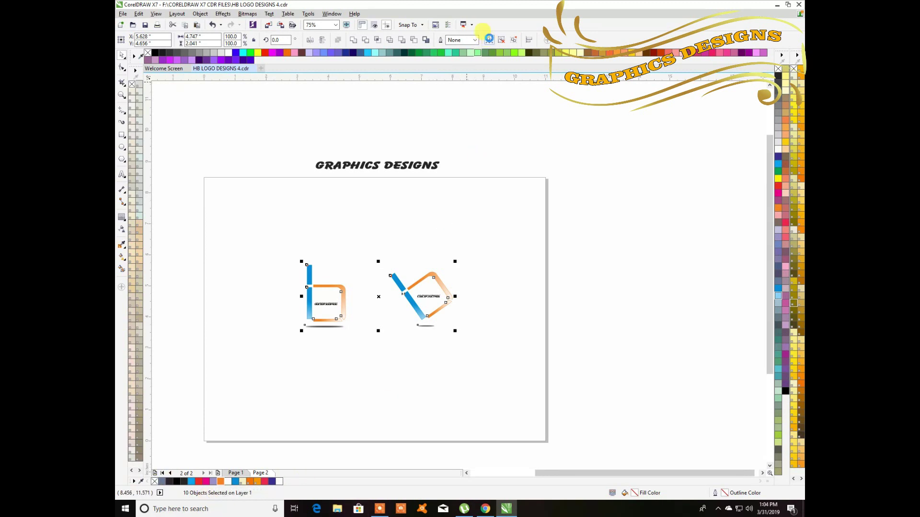
pyautogui.click(492, 358)
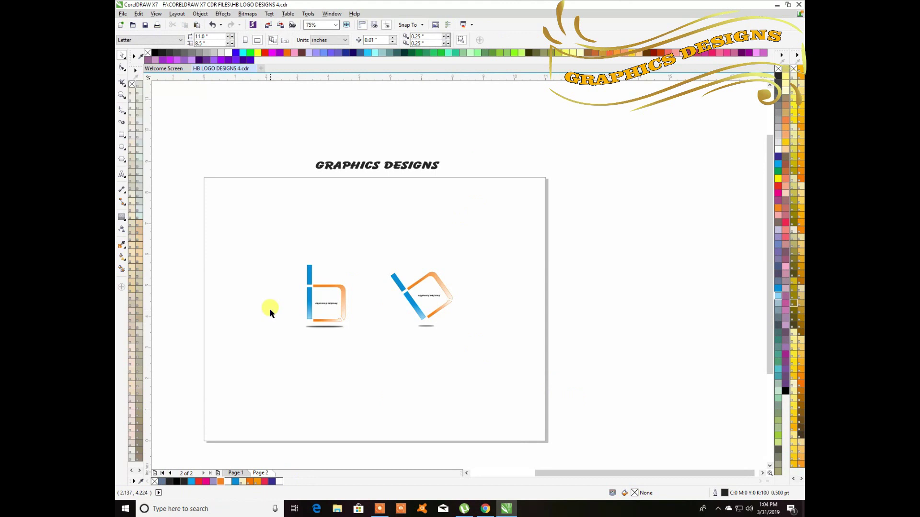
pyautogui.press('z')
pyautogui.moveTo(250, 223); pyautogui.dragTo(509, 369)
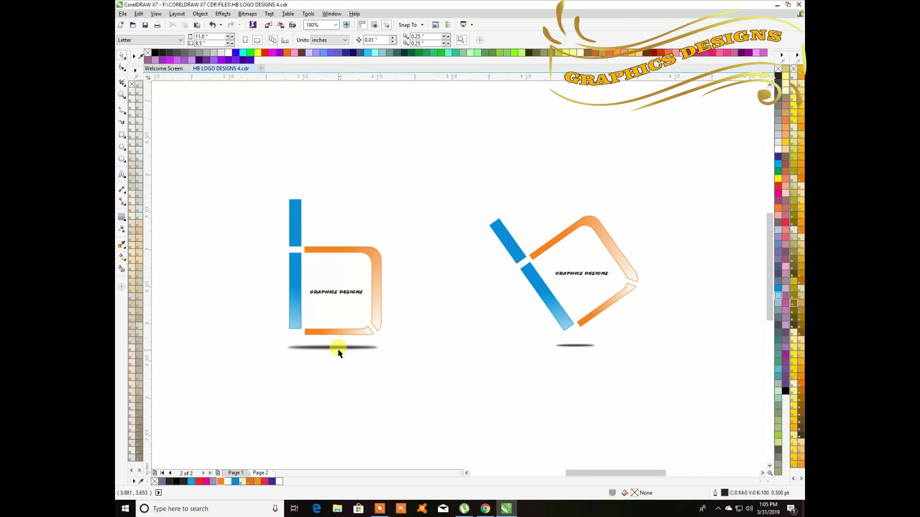
pyautogui.click(387, 511)
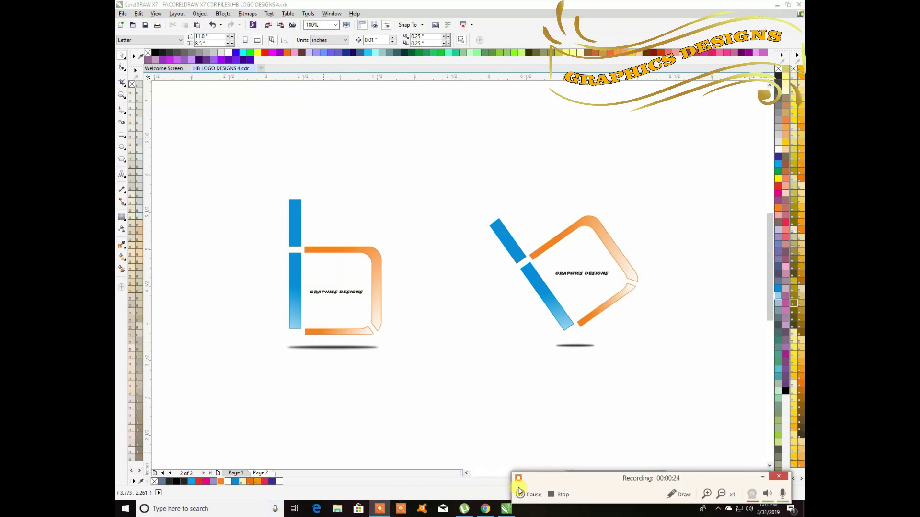